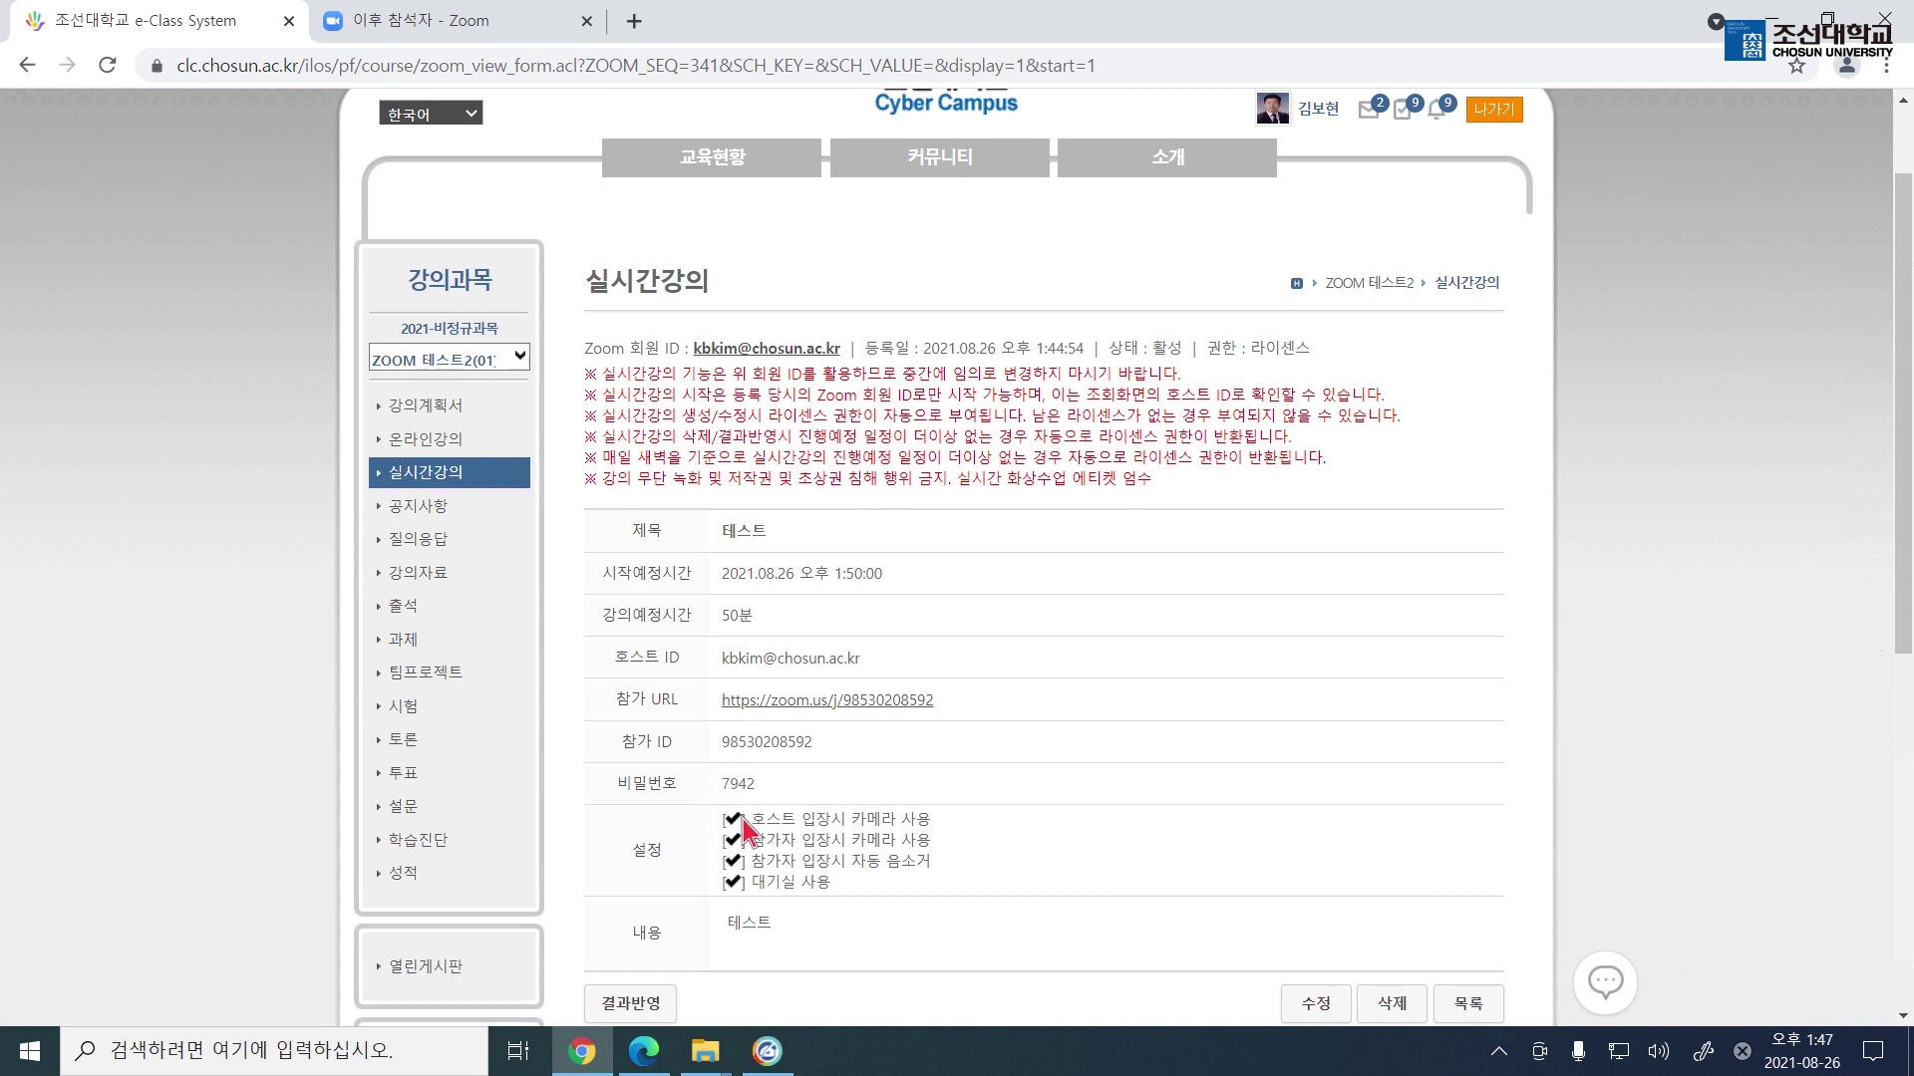
- Start the Zoom meeting from the live lecture's join URL, always allowing zoom.us links, and join with computer audio
{"action": "left_click", "coordinate": [811, 704]}
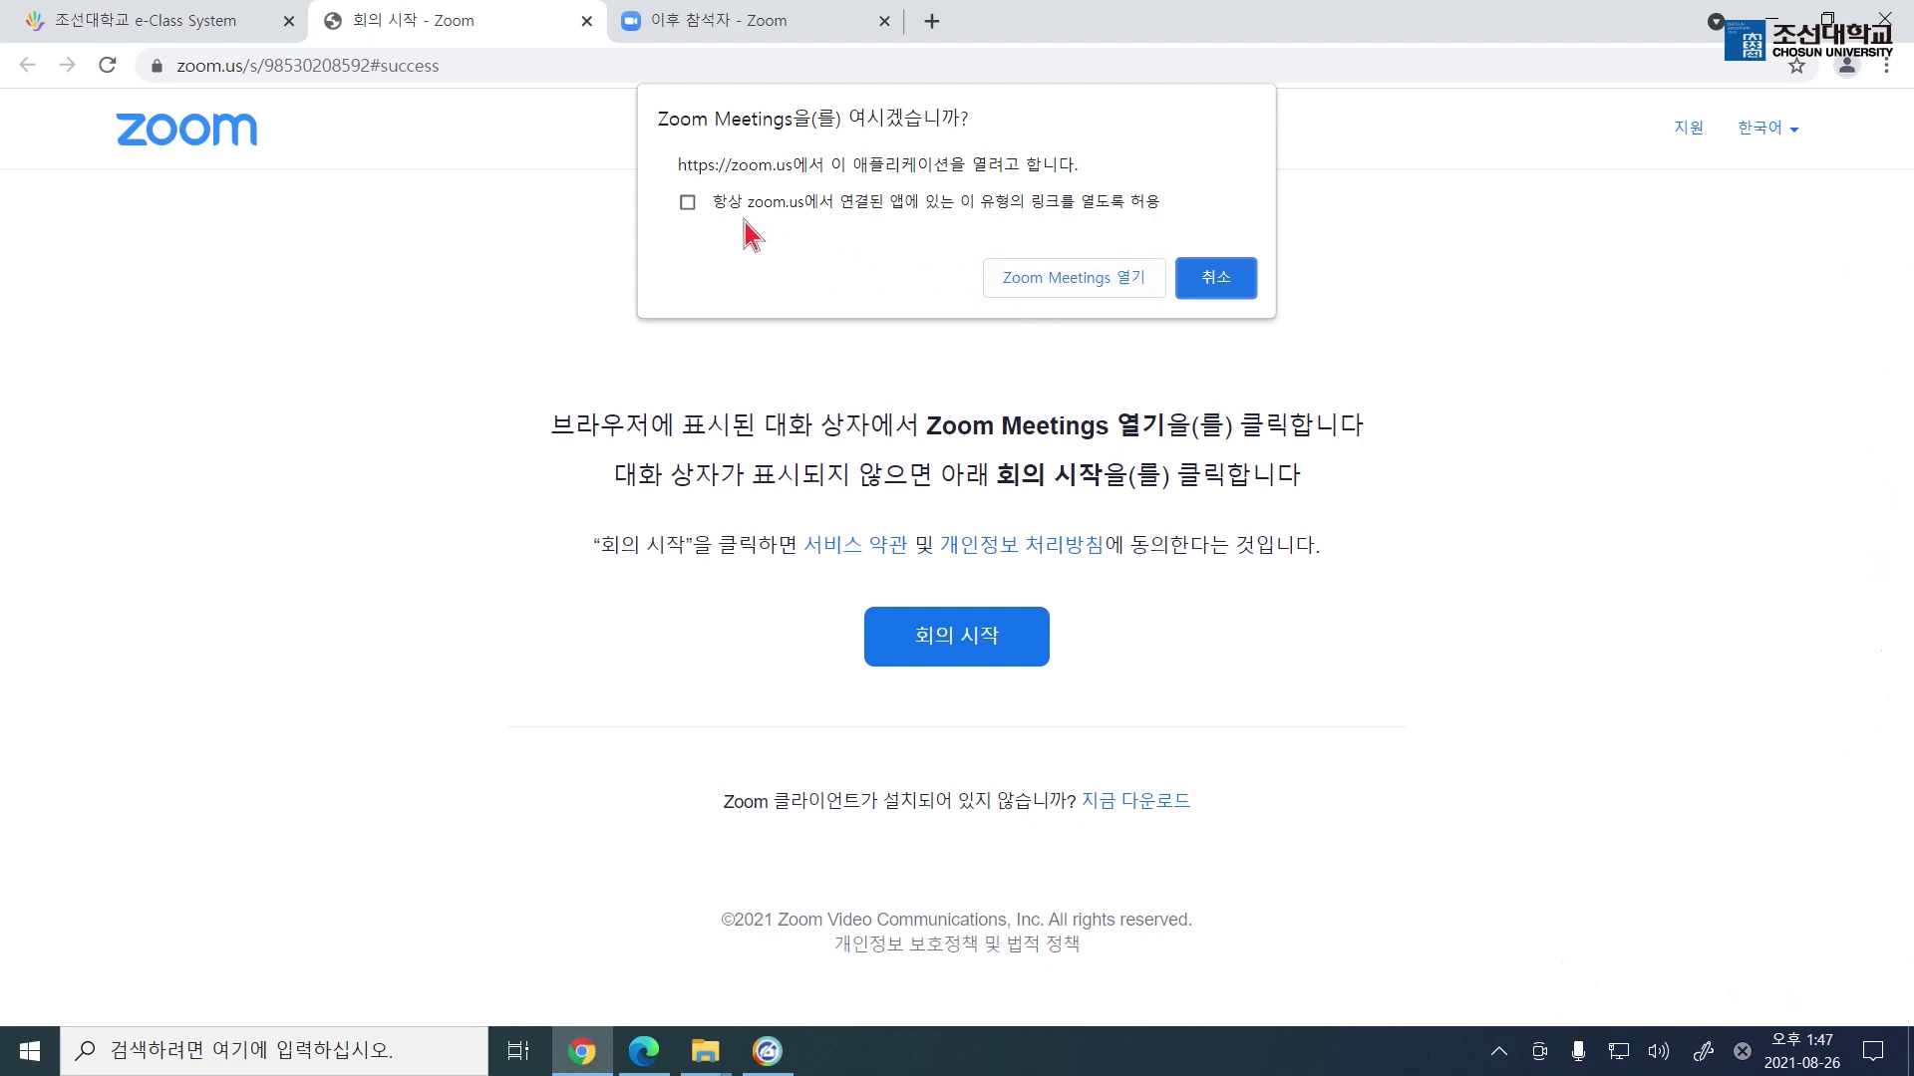
{"action": "left_click", "coordinate": [688, 203]}
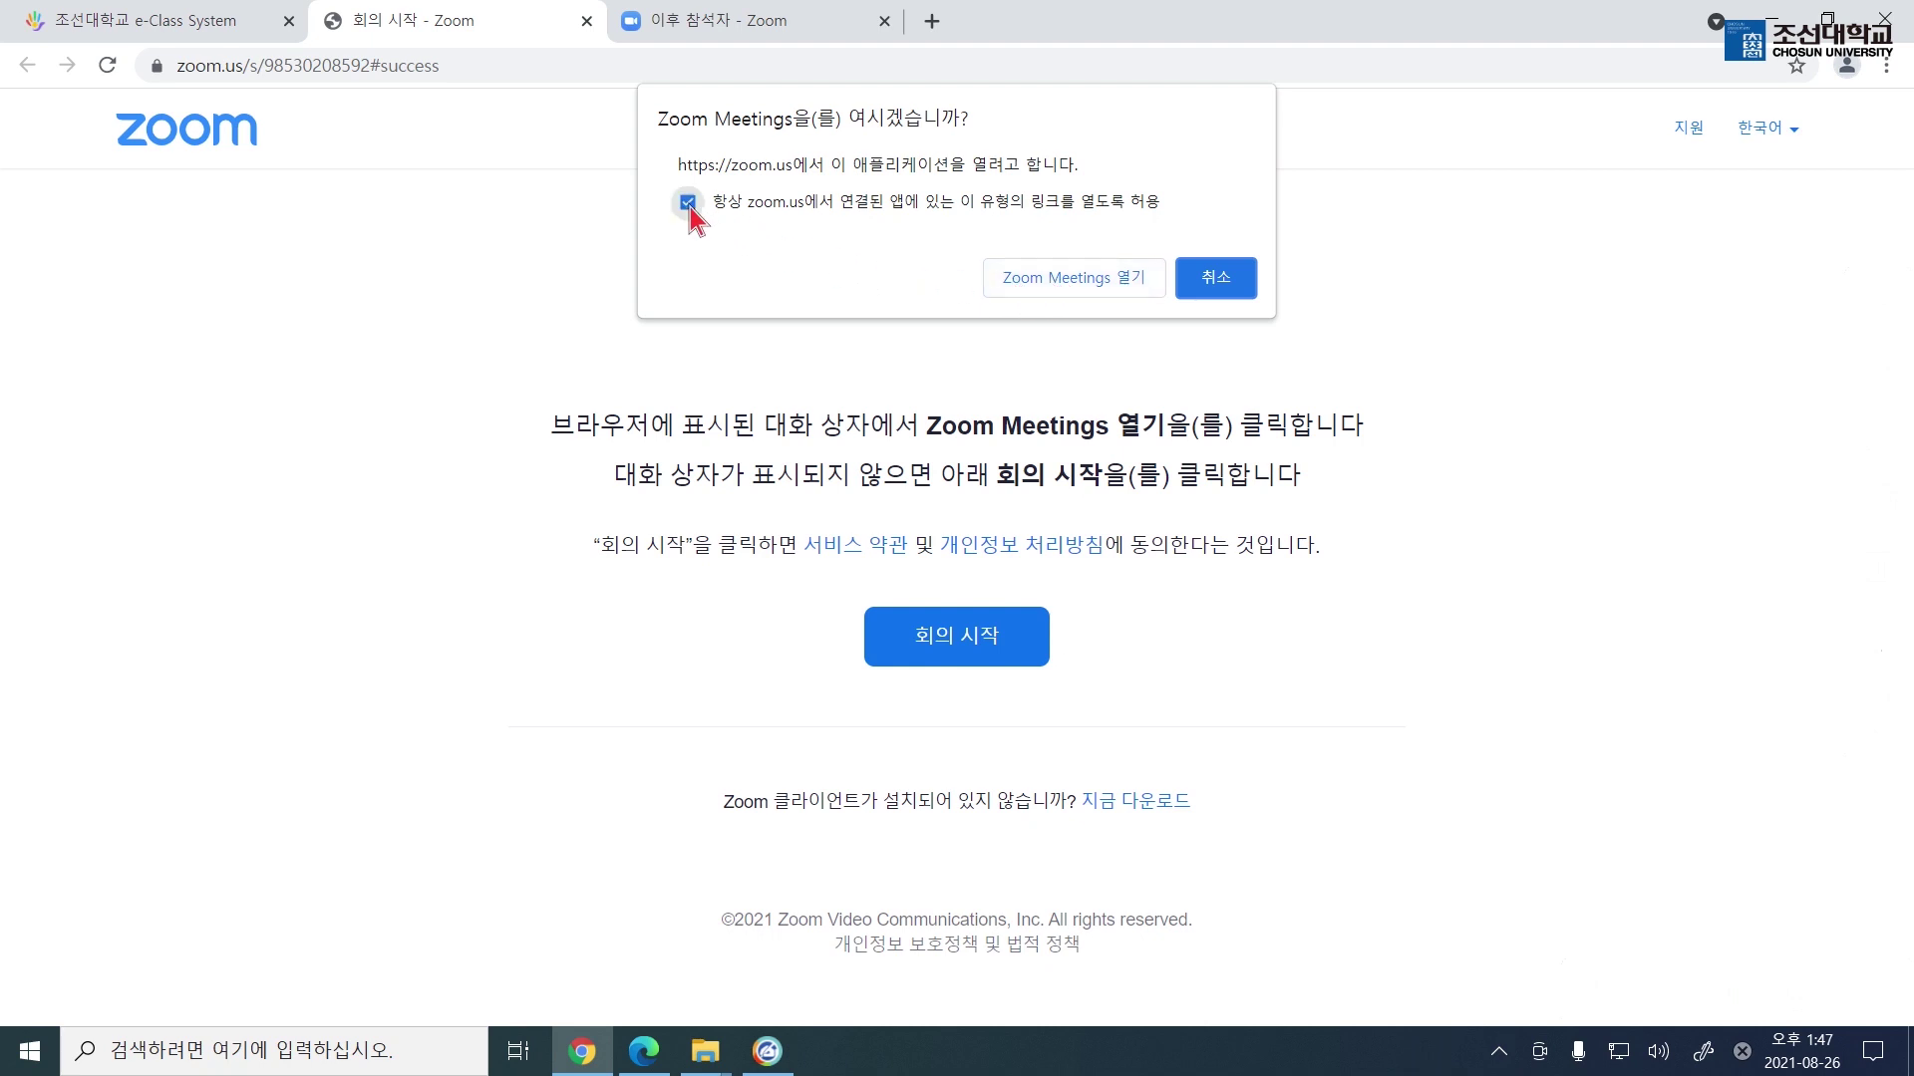
{"action": "left_click", "coordinate": [1041, 284]}
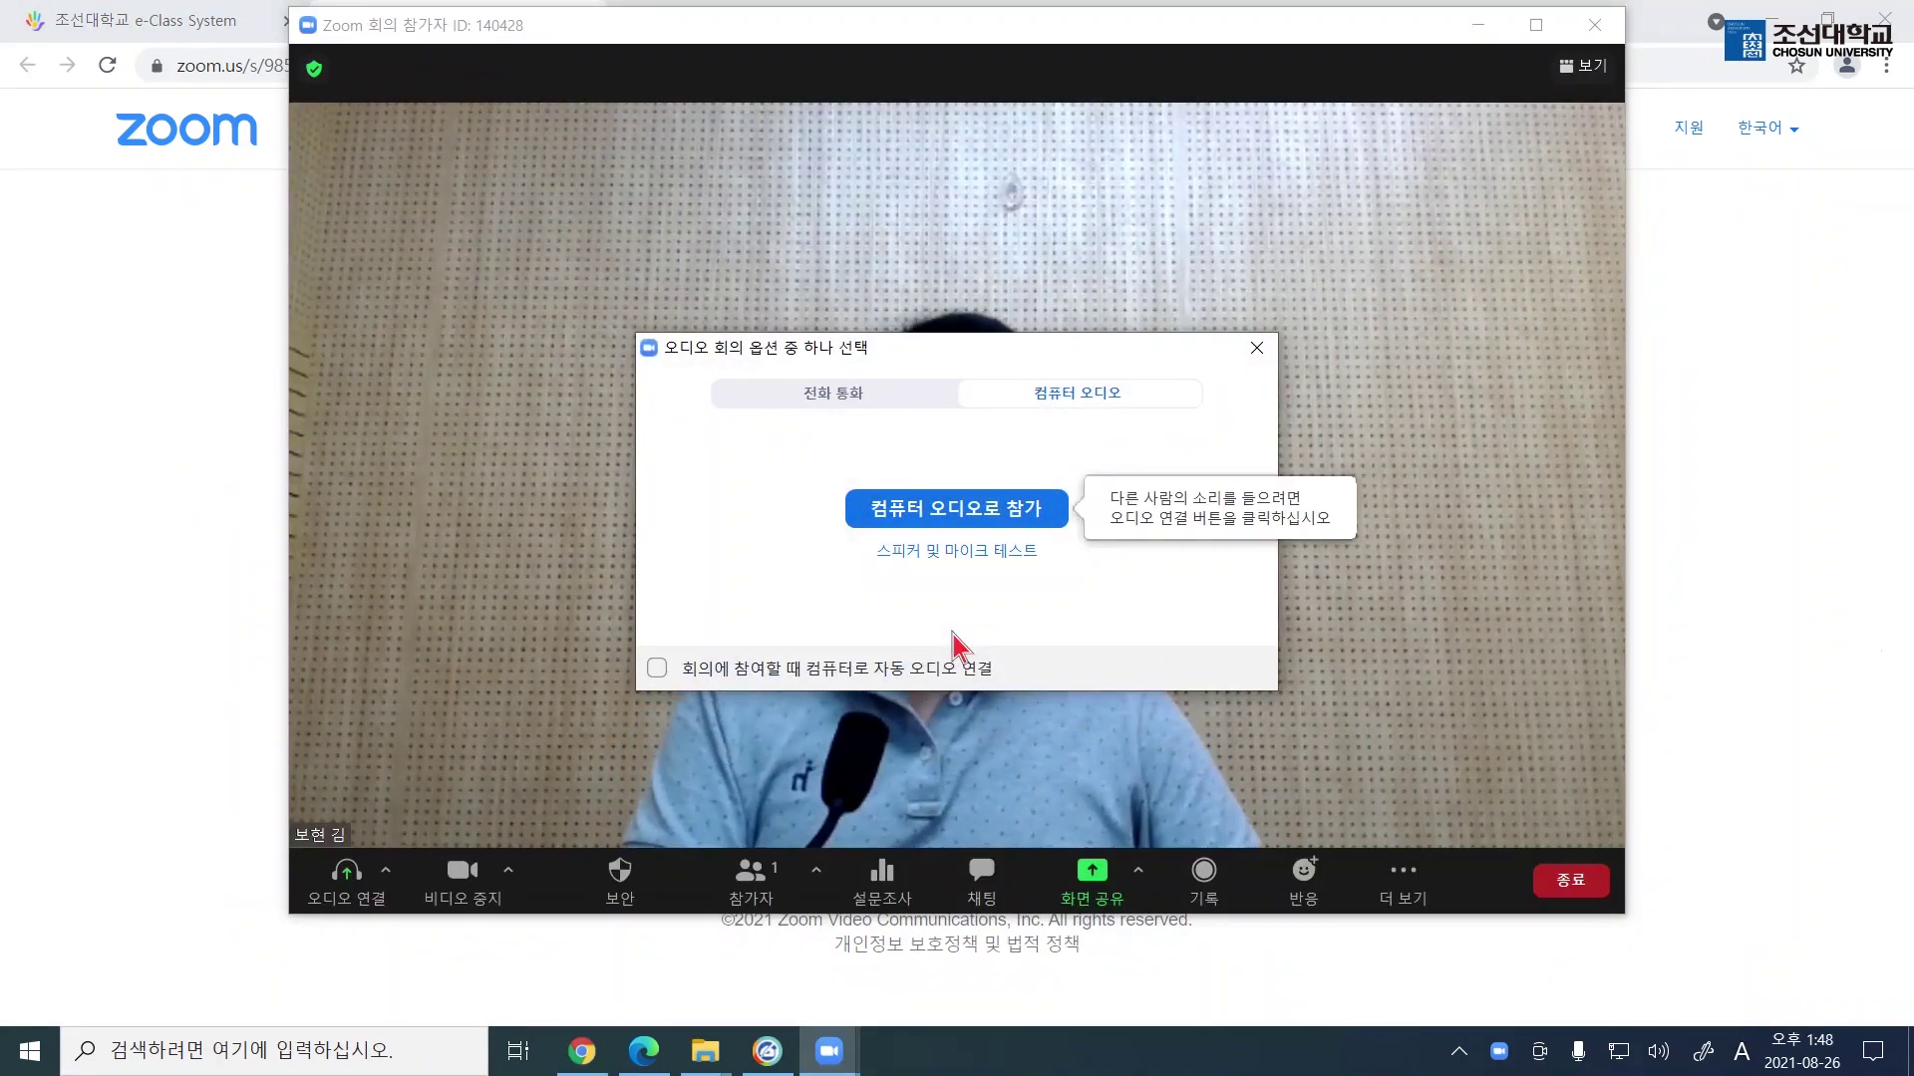
{"action": "left_click", "coordinate": [960, 513]}
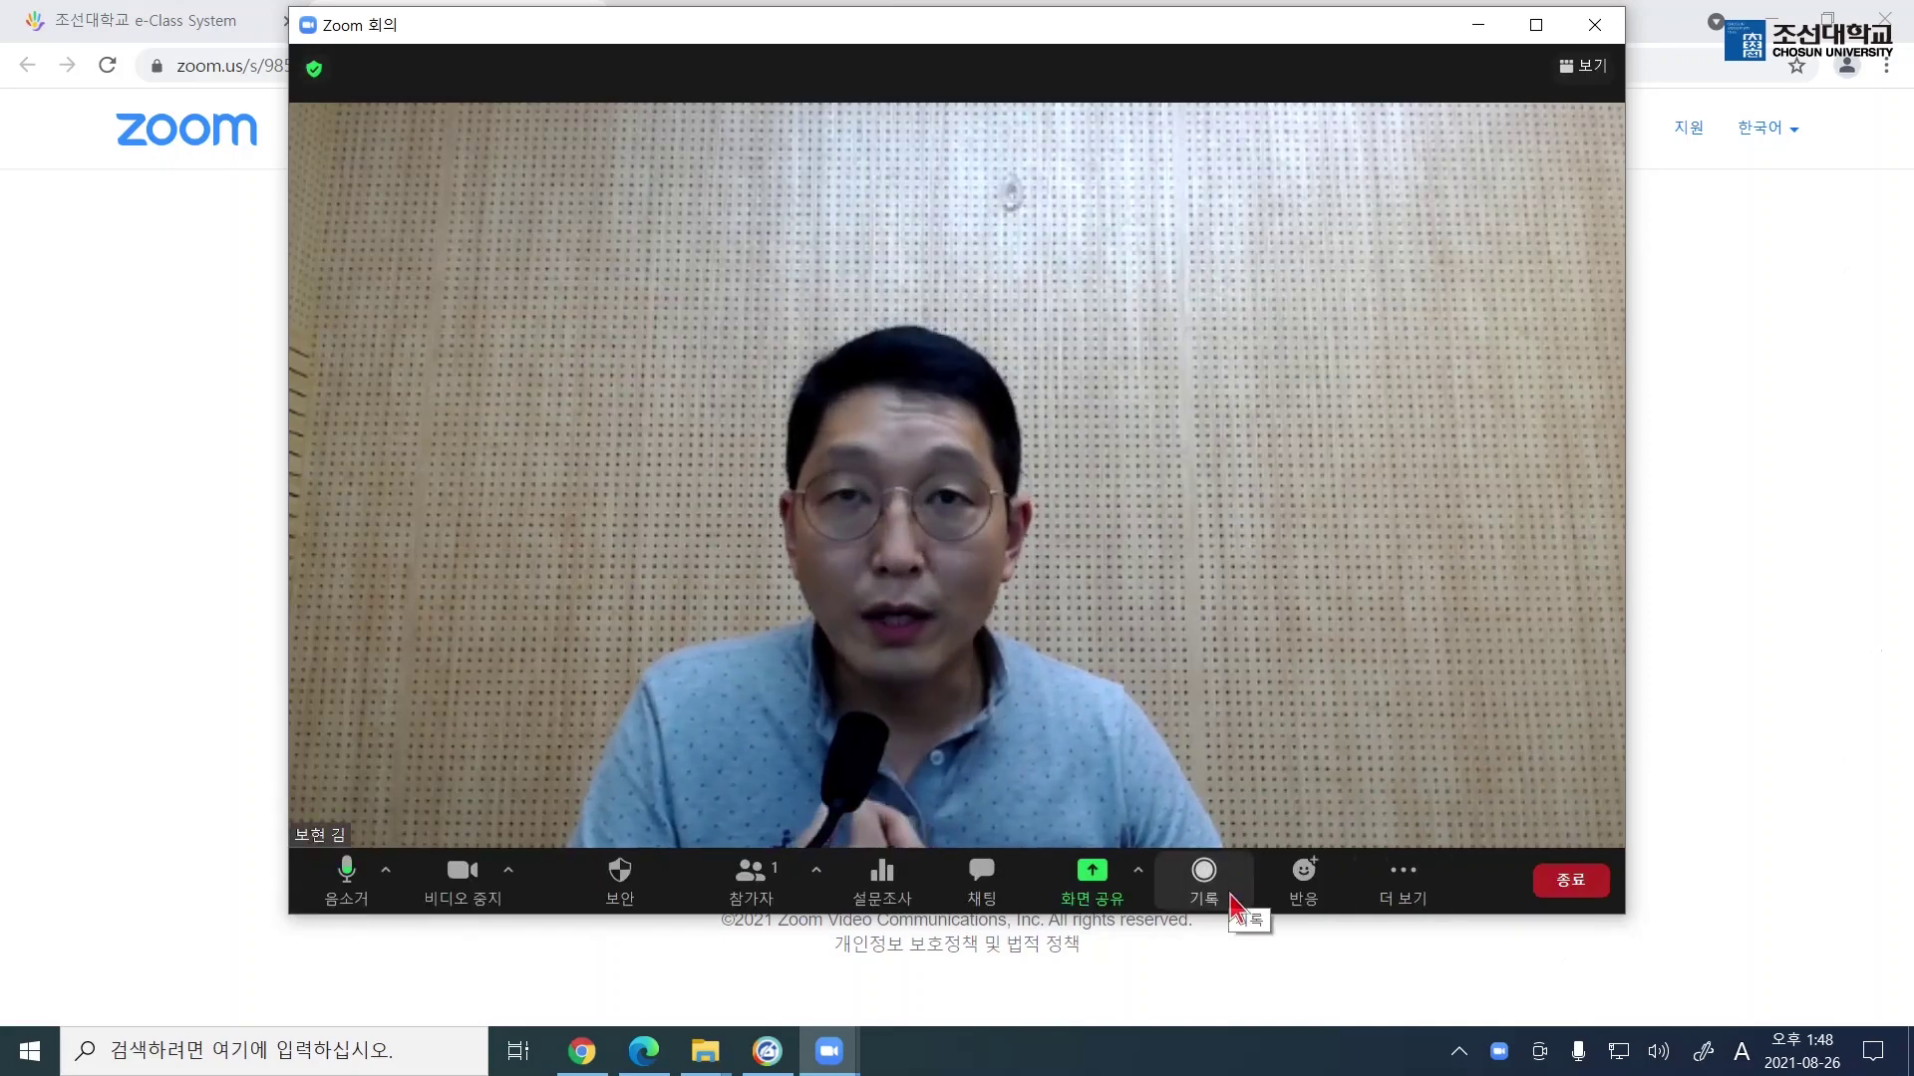
- Return to the Zoom meeting and choose to live stream it on YouTube
{"action": "left_click", "coordinate": [1403, 894]}
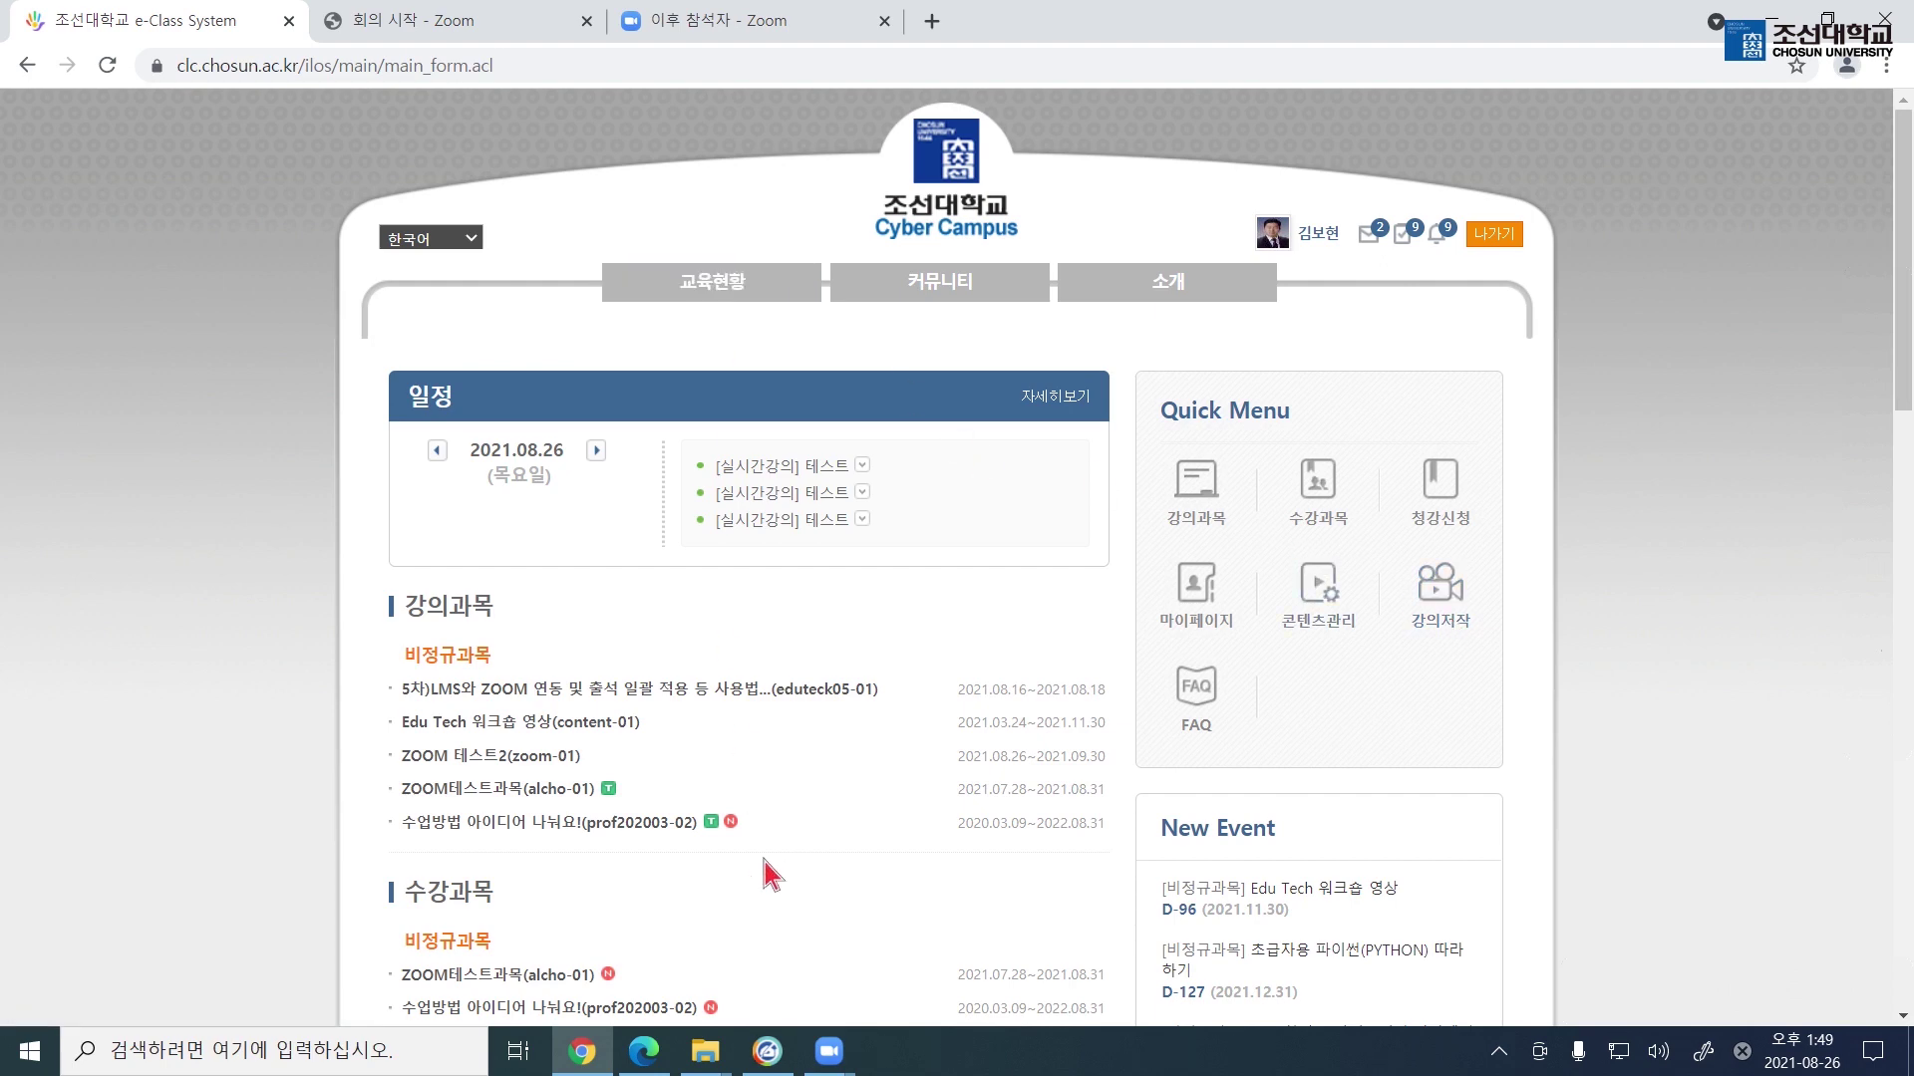
{"action": "mouse_move", "coordinate": [828, 1051]}
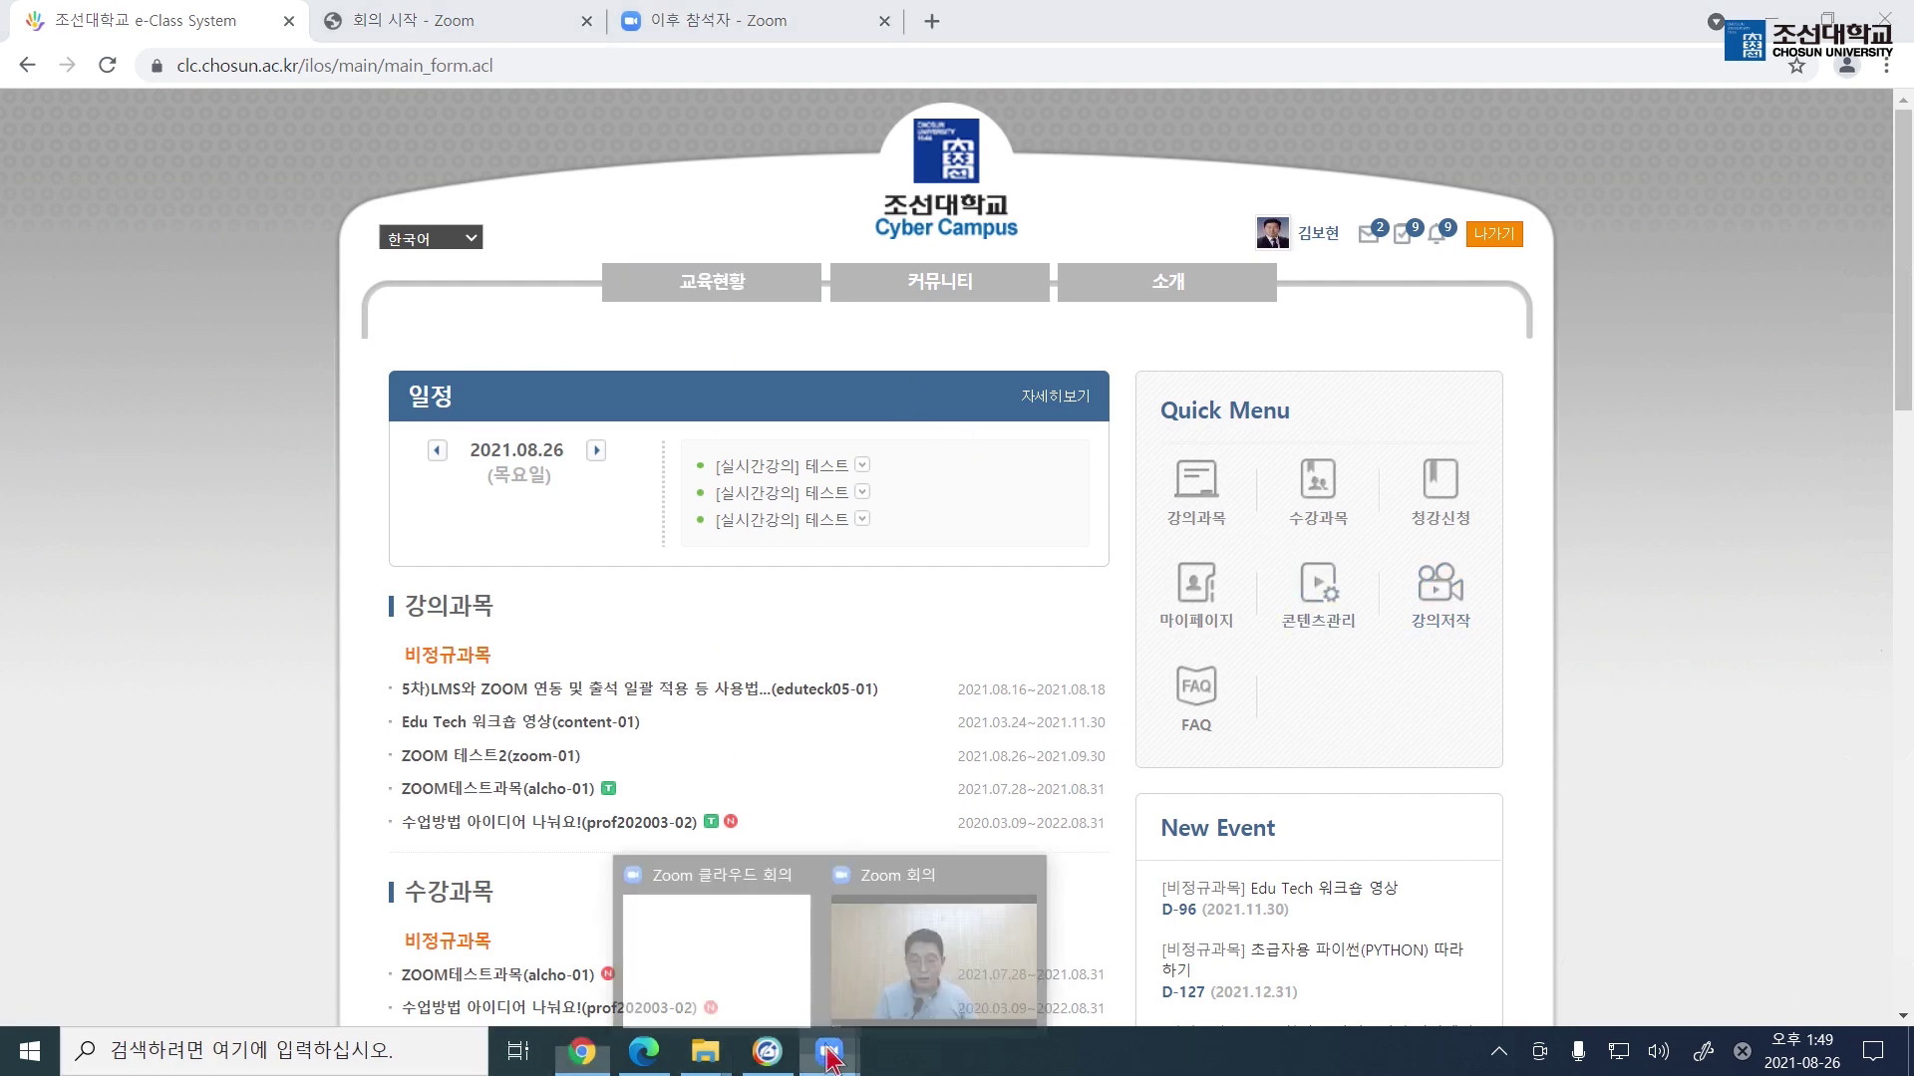
{"action": "left_click", "coordinate": [907, 943]}
{"action": "left_click", "coordinate": [1402, 878]}
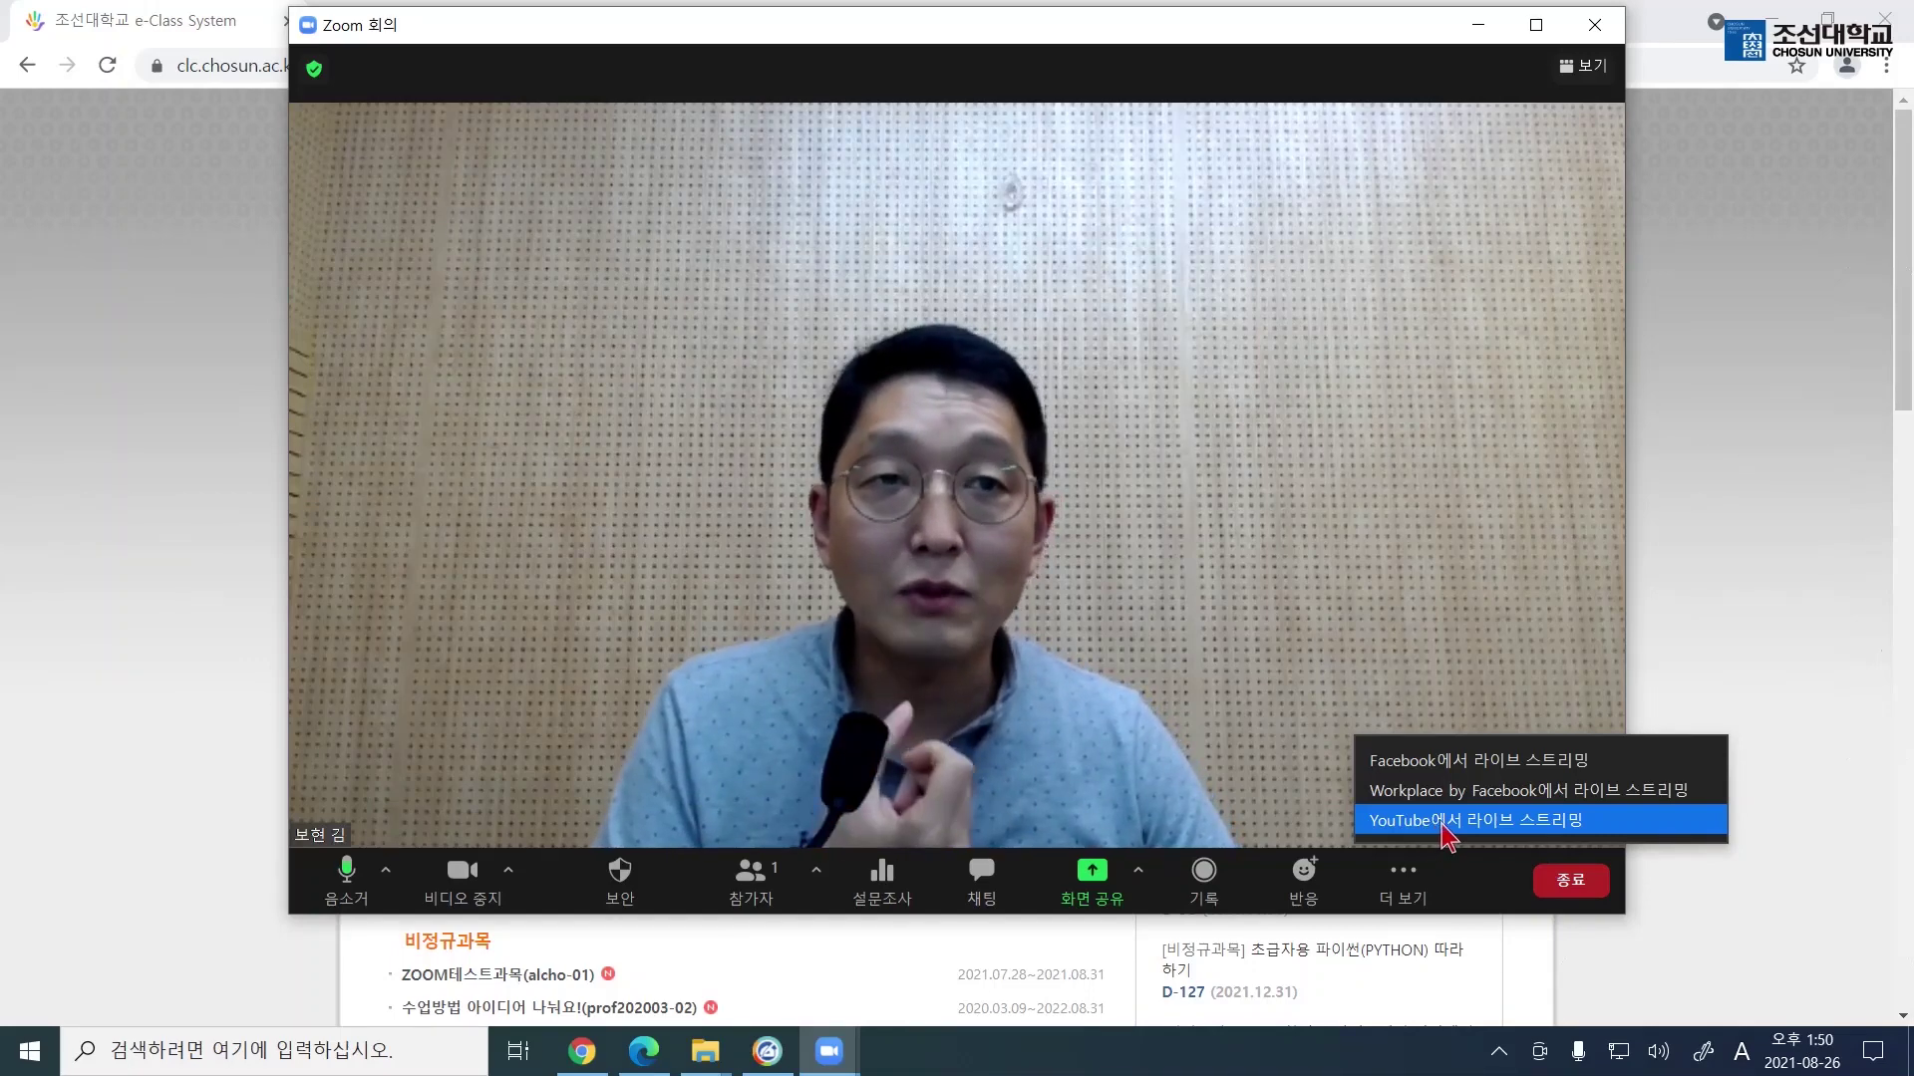
{"action": "left_click", "coordinate": [1440, 835]}
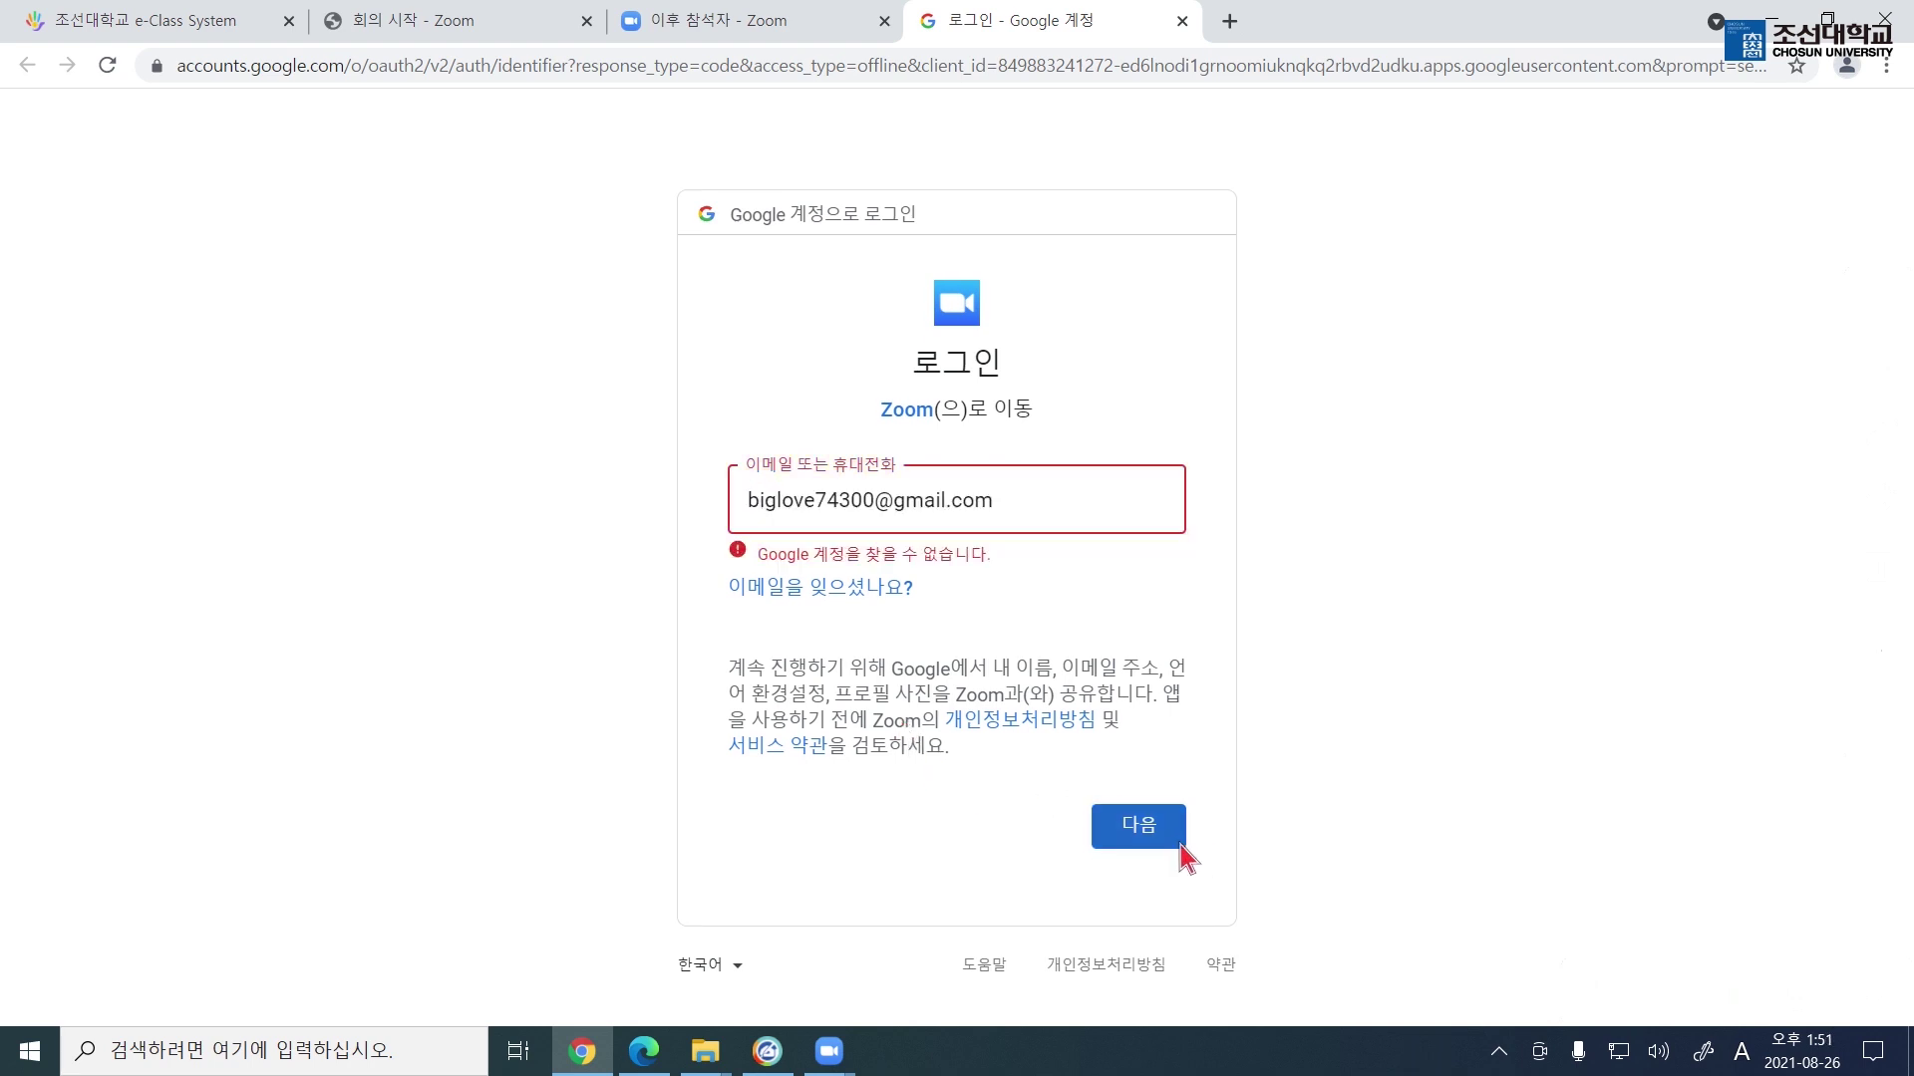
- Continue the Google sign-in with the entered account and allow Zoom to access its YouTube account
{"action": "left_click", "coordinate": [1156, 828]}
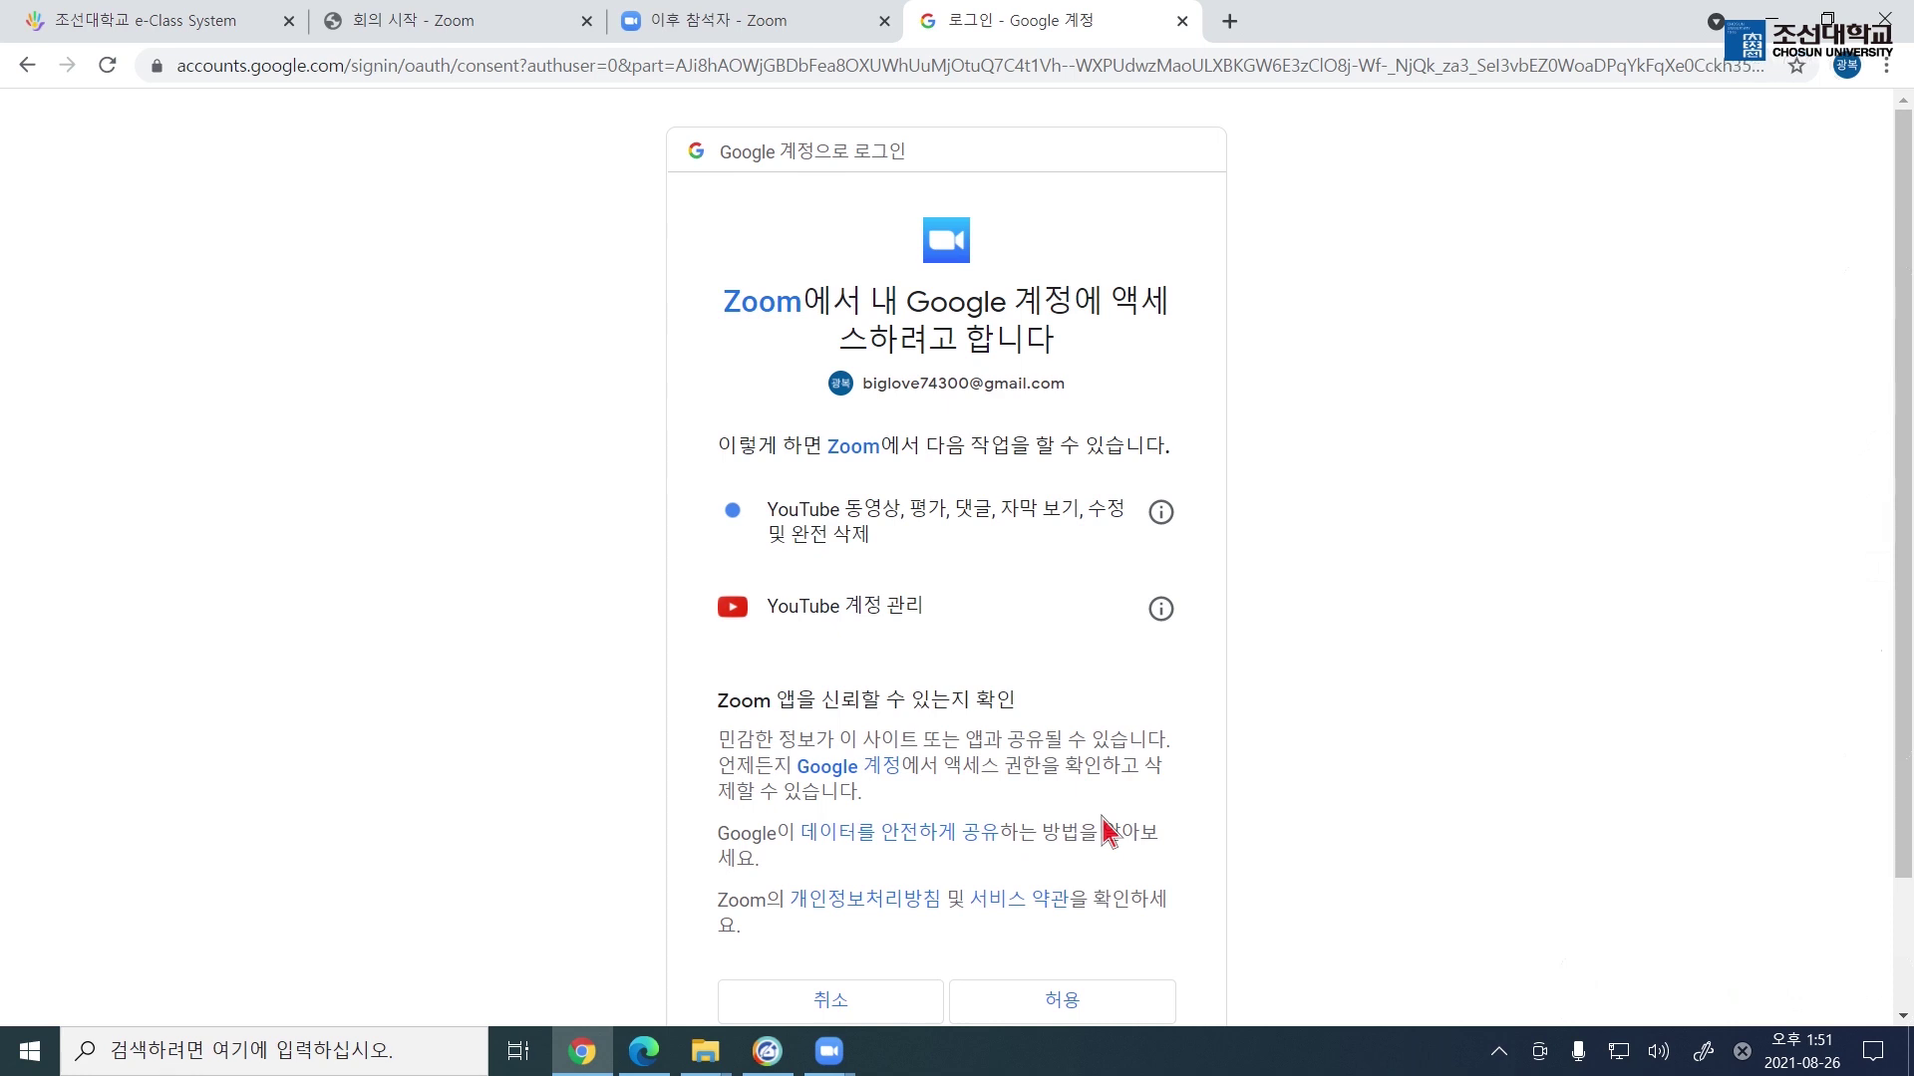
{"action": "scroll", "coordinate": [1106, 832], "scroll_direction": "down", "scroll_amount": 1}
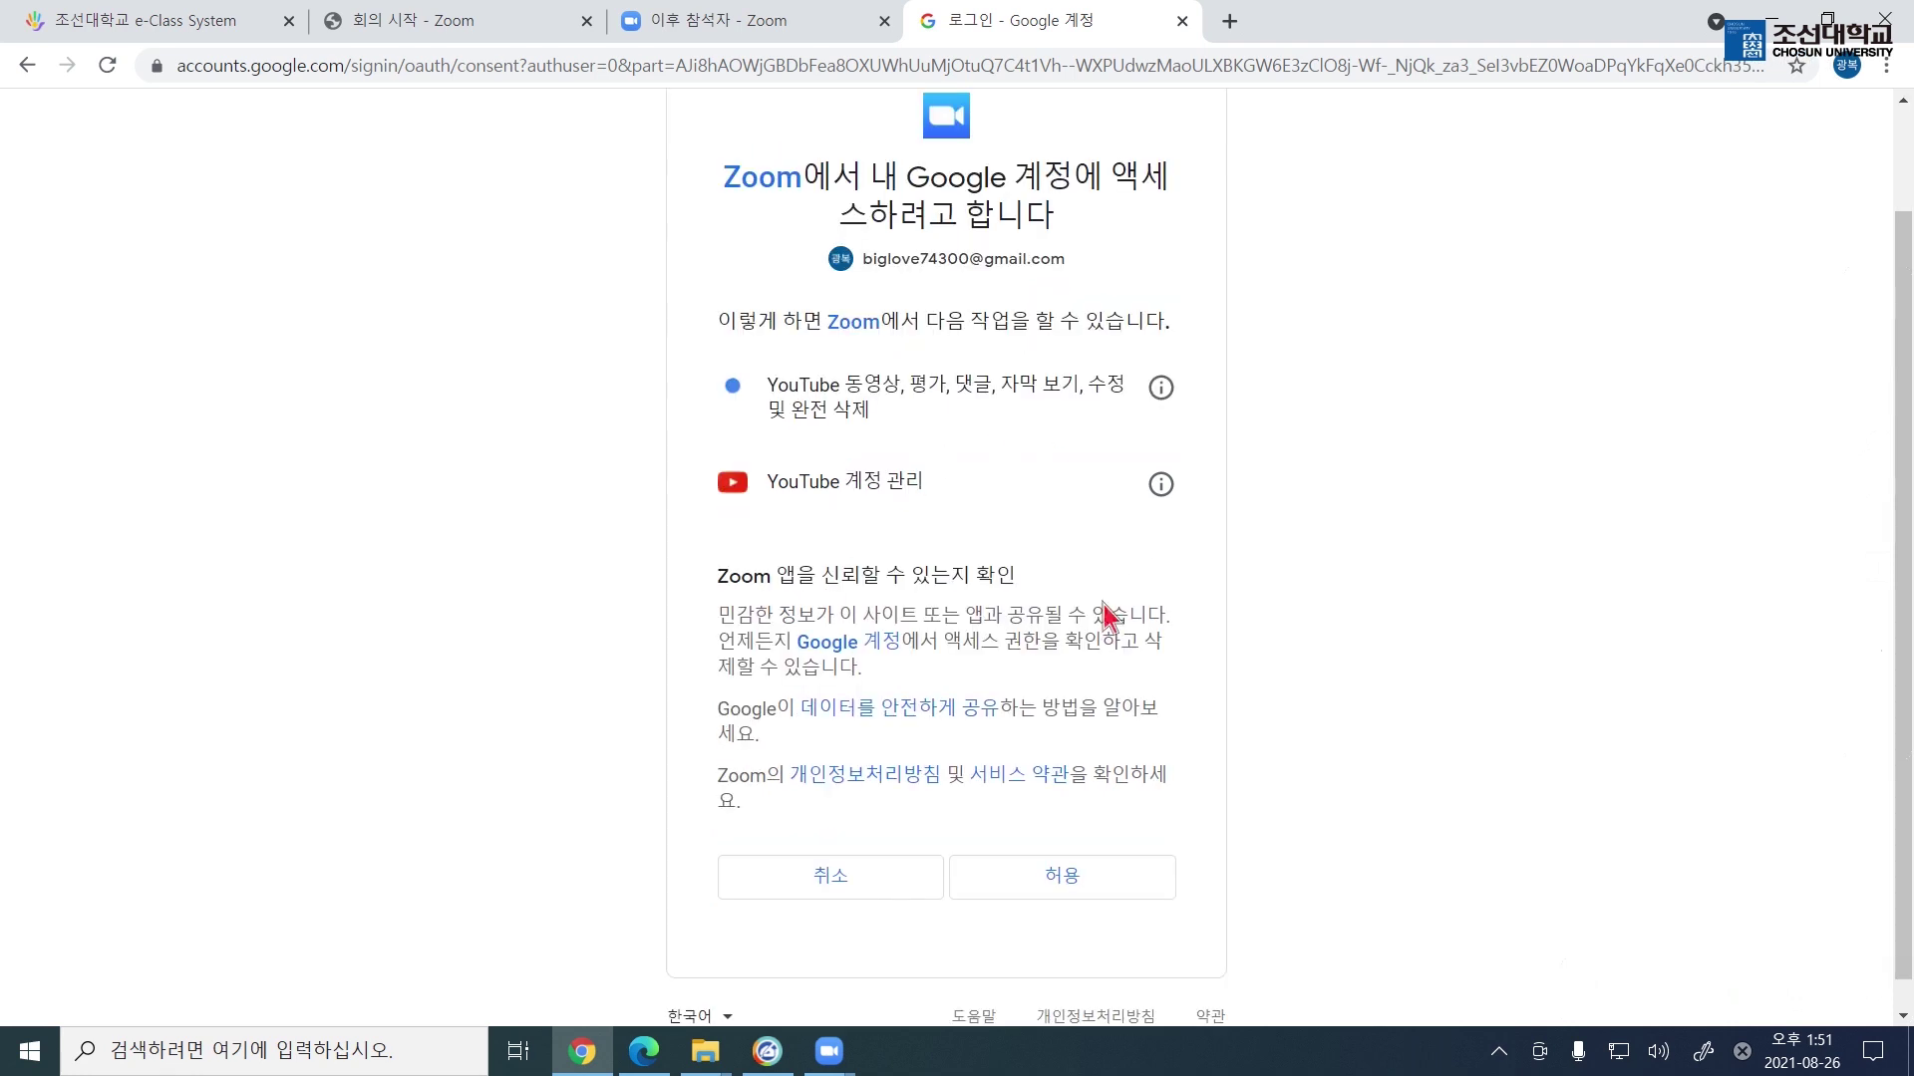
{"action": "left_click", "coordinate": [1067, 881]}
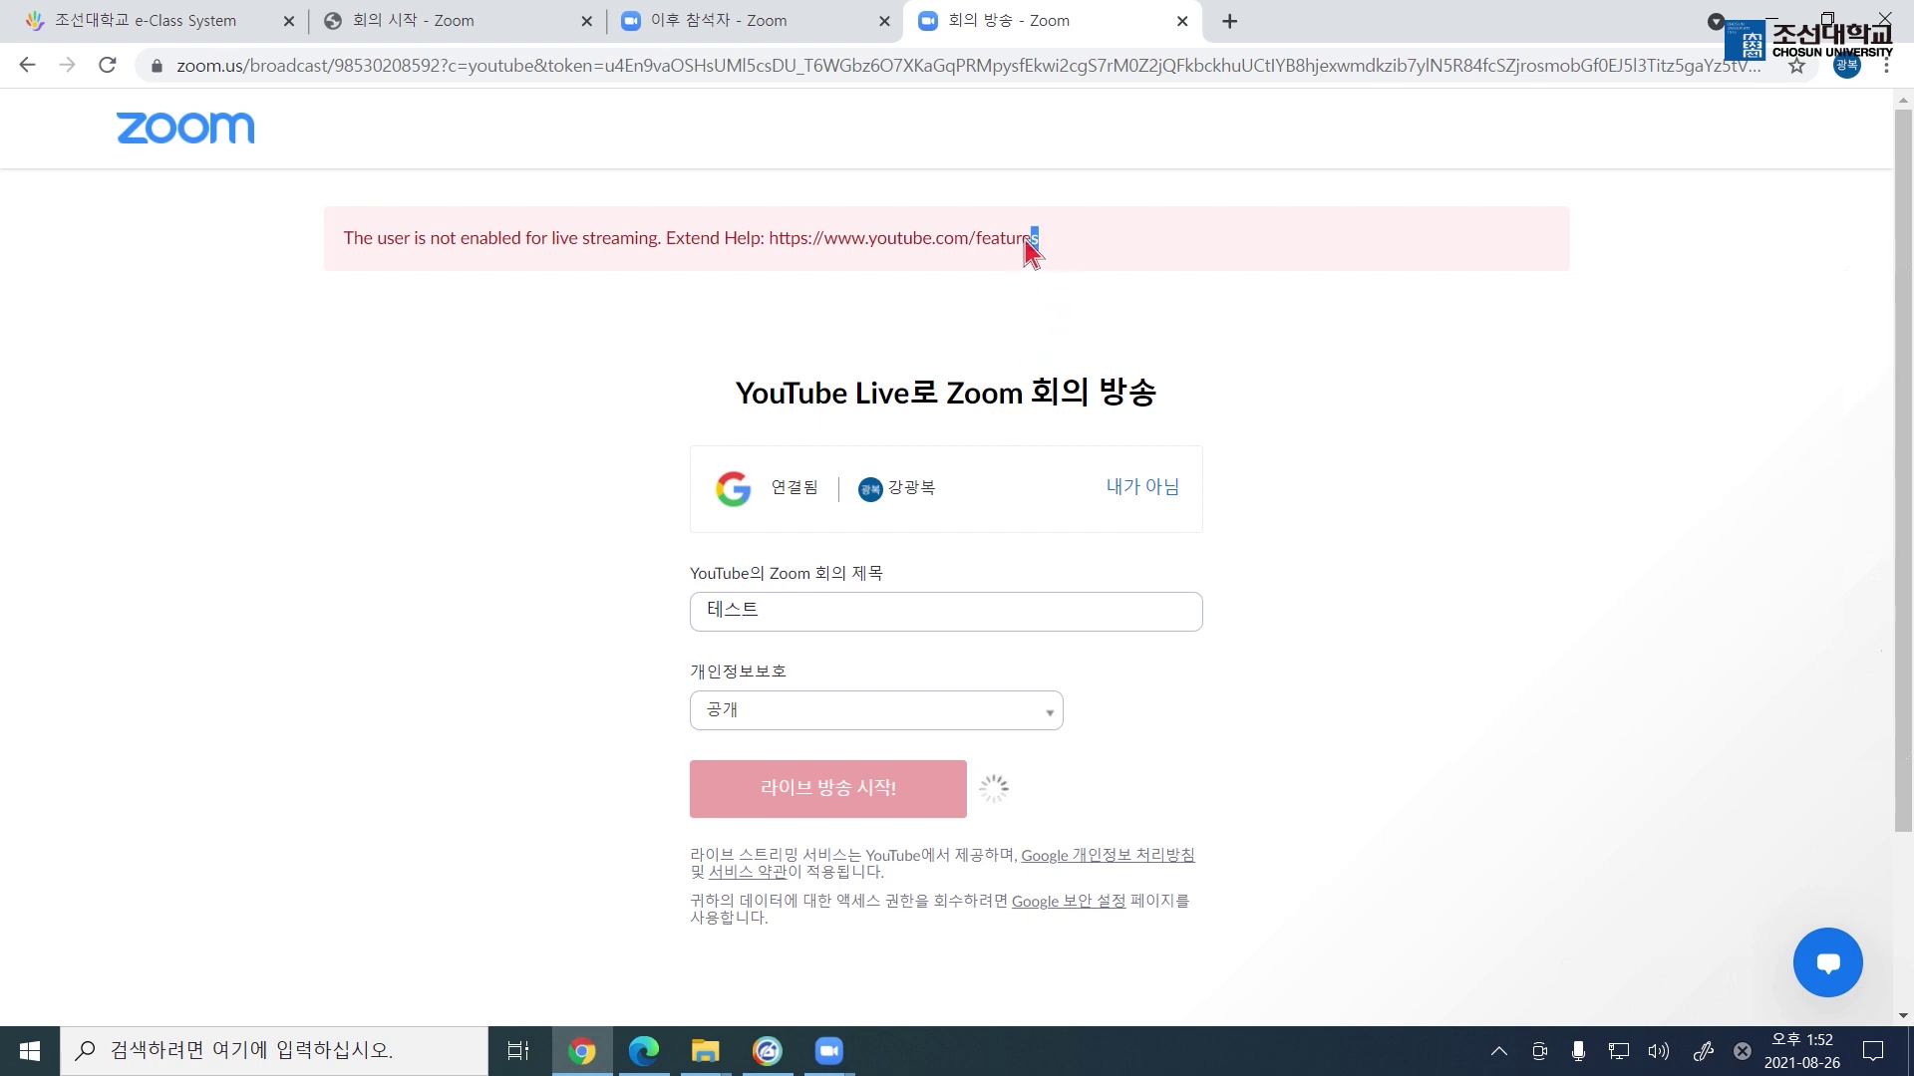
{"action": "left_click_drag", "start_coordinate": [913, 248], "coordinate": [773, 259]}
{"action": "key", "text": "ctrl+c"}
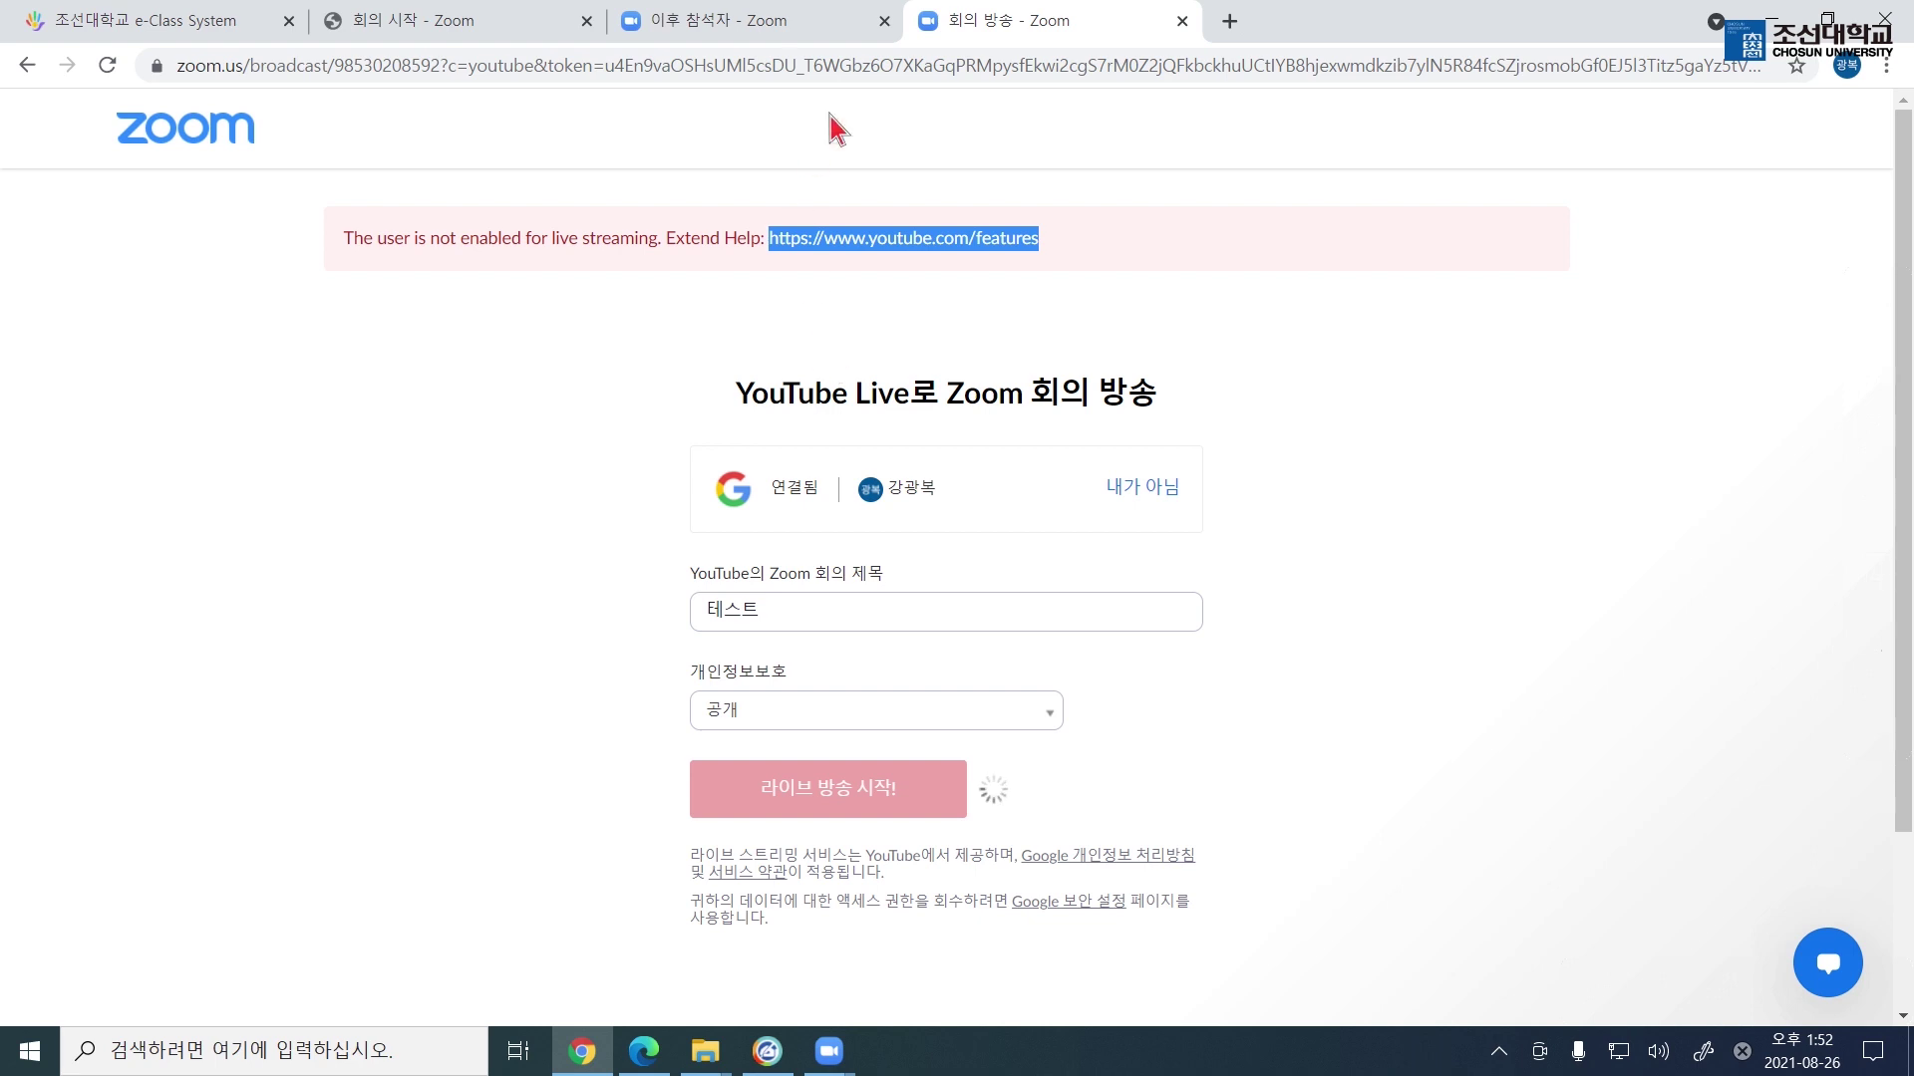
{"action": "left_click", "coordinate": [1229, 21]}
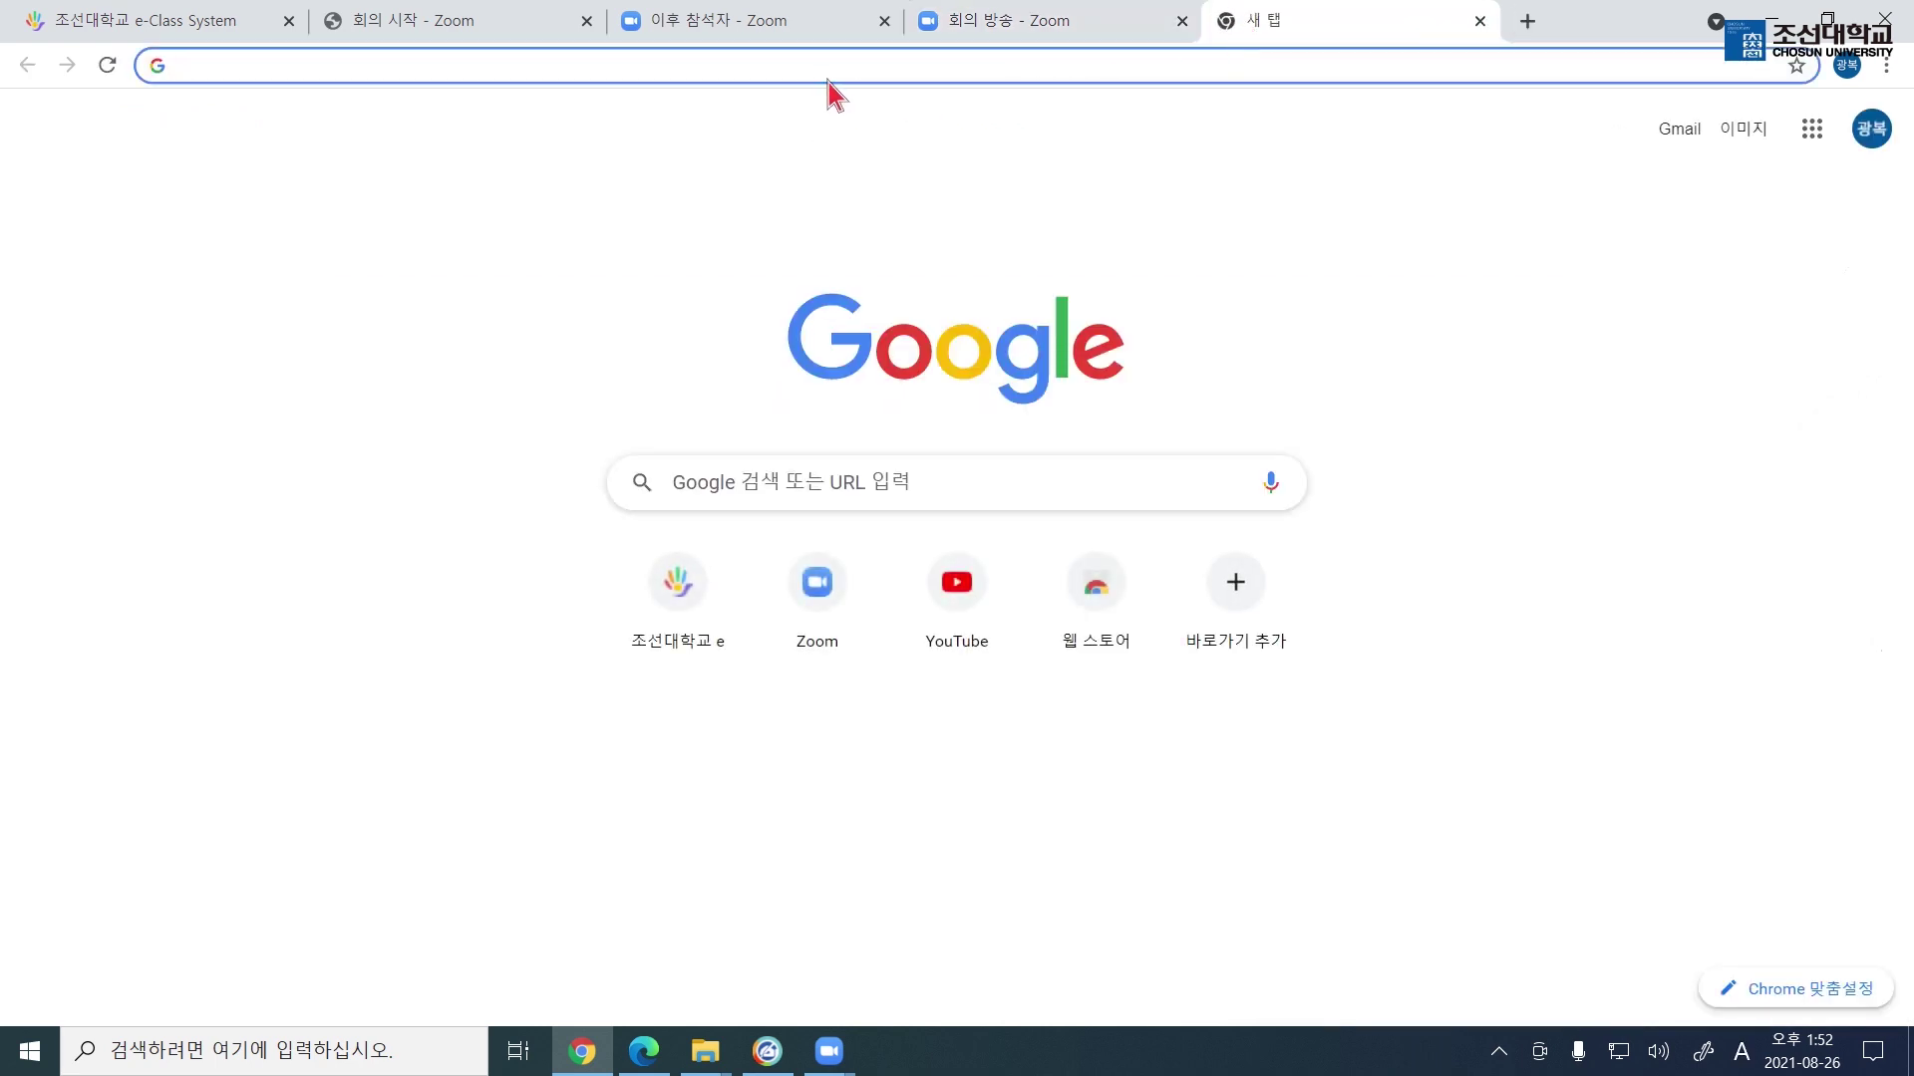
{"action": "key", "text": "ctrl+v"}
{"action": "key", "text": "Return"}
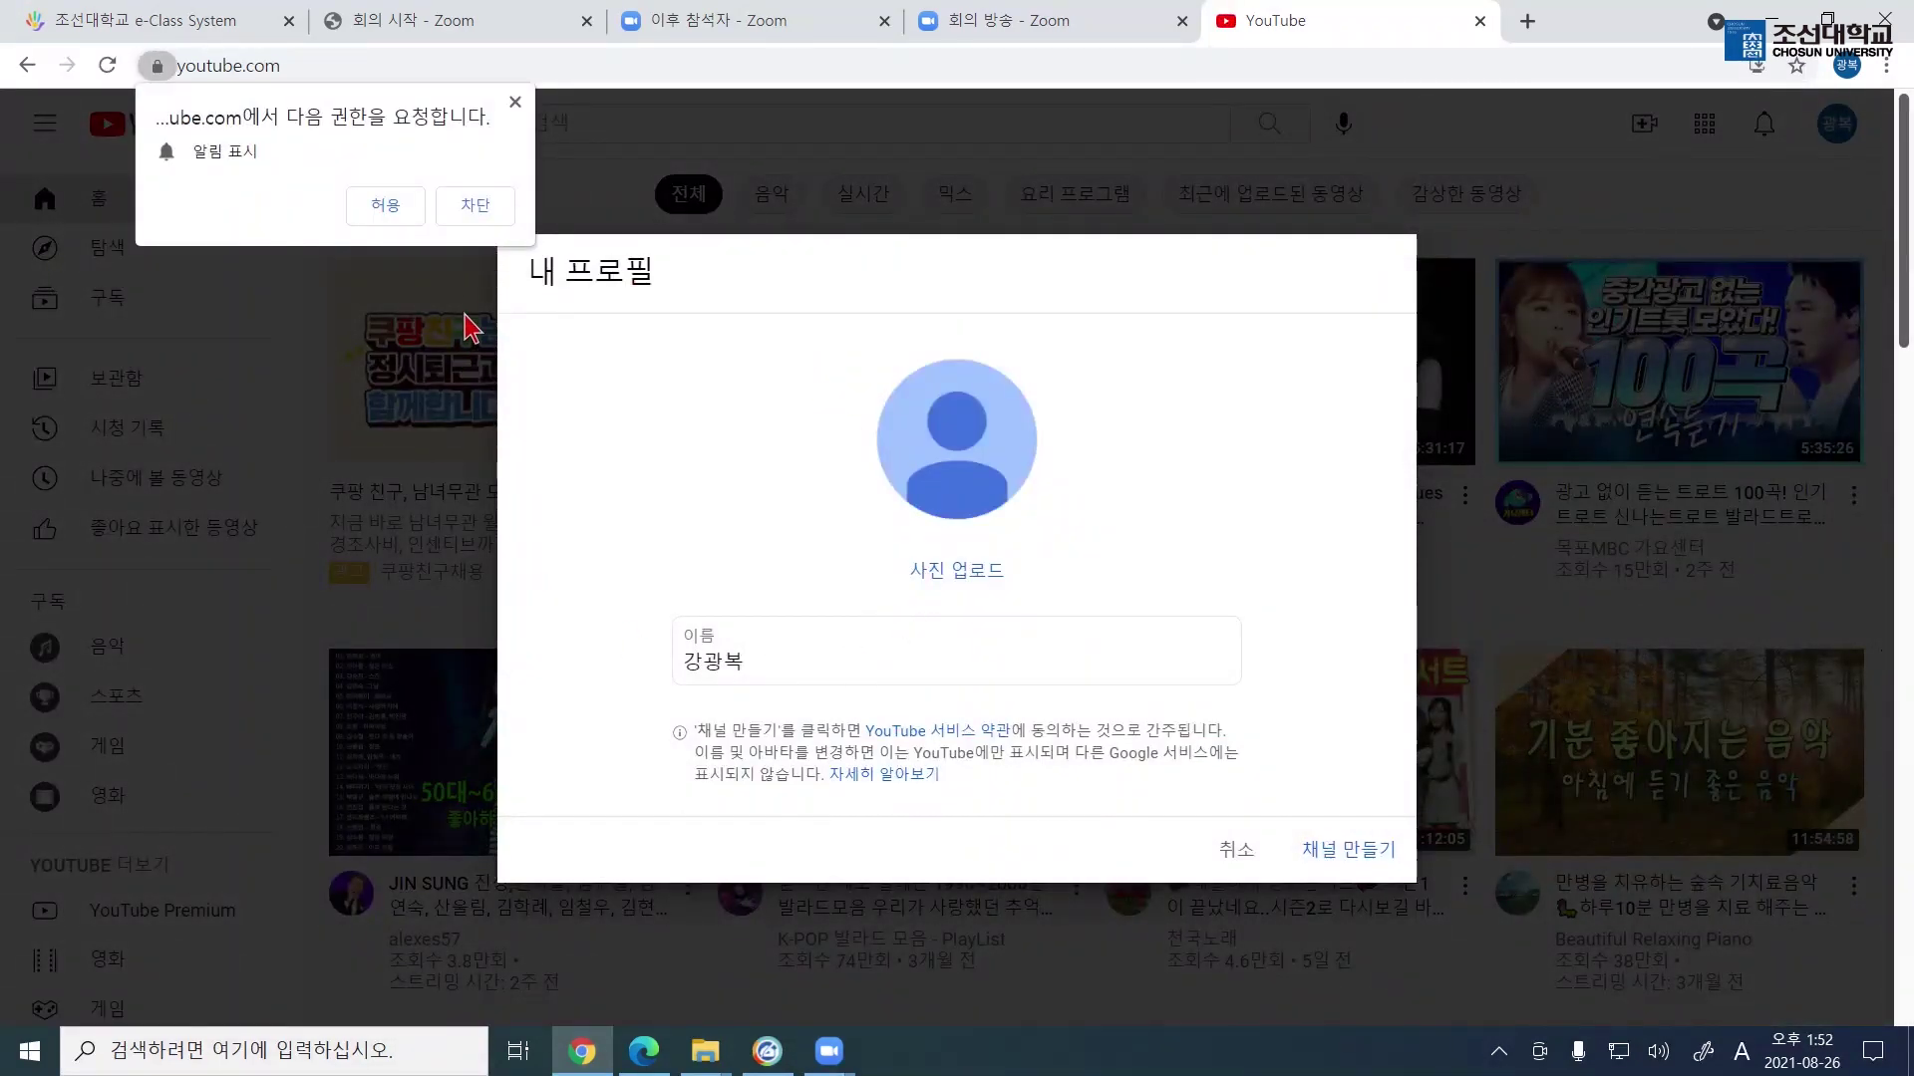
- Allow YouTube notifications, create the channel, and open the details of the features requiring phone verification in the channel settings
{"action": "left_click", "coordinate": [398, 212]}
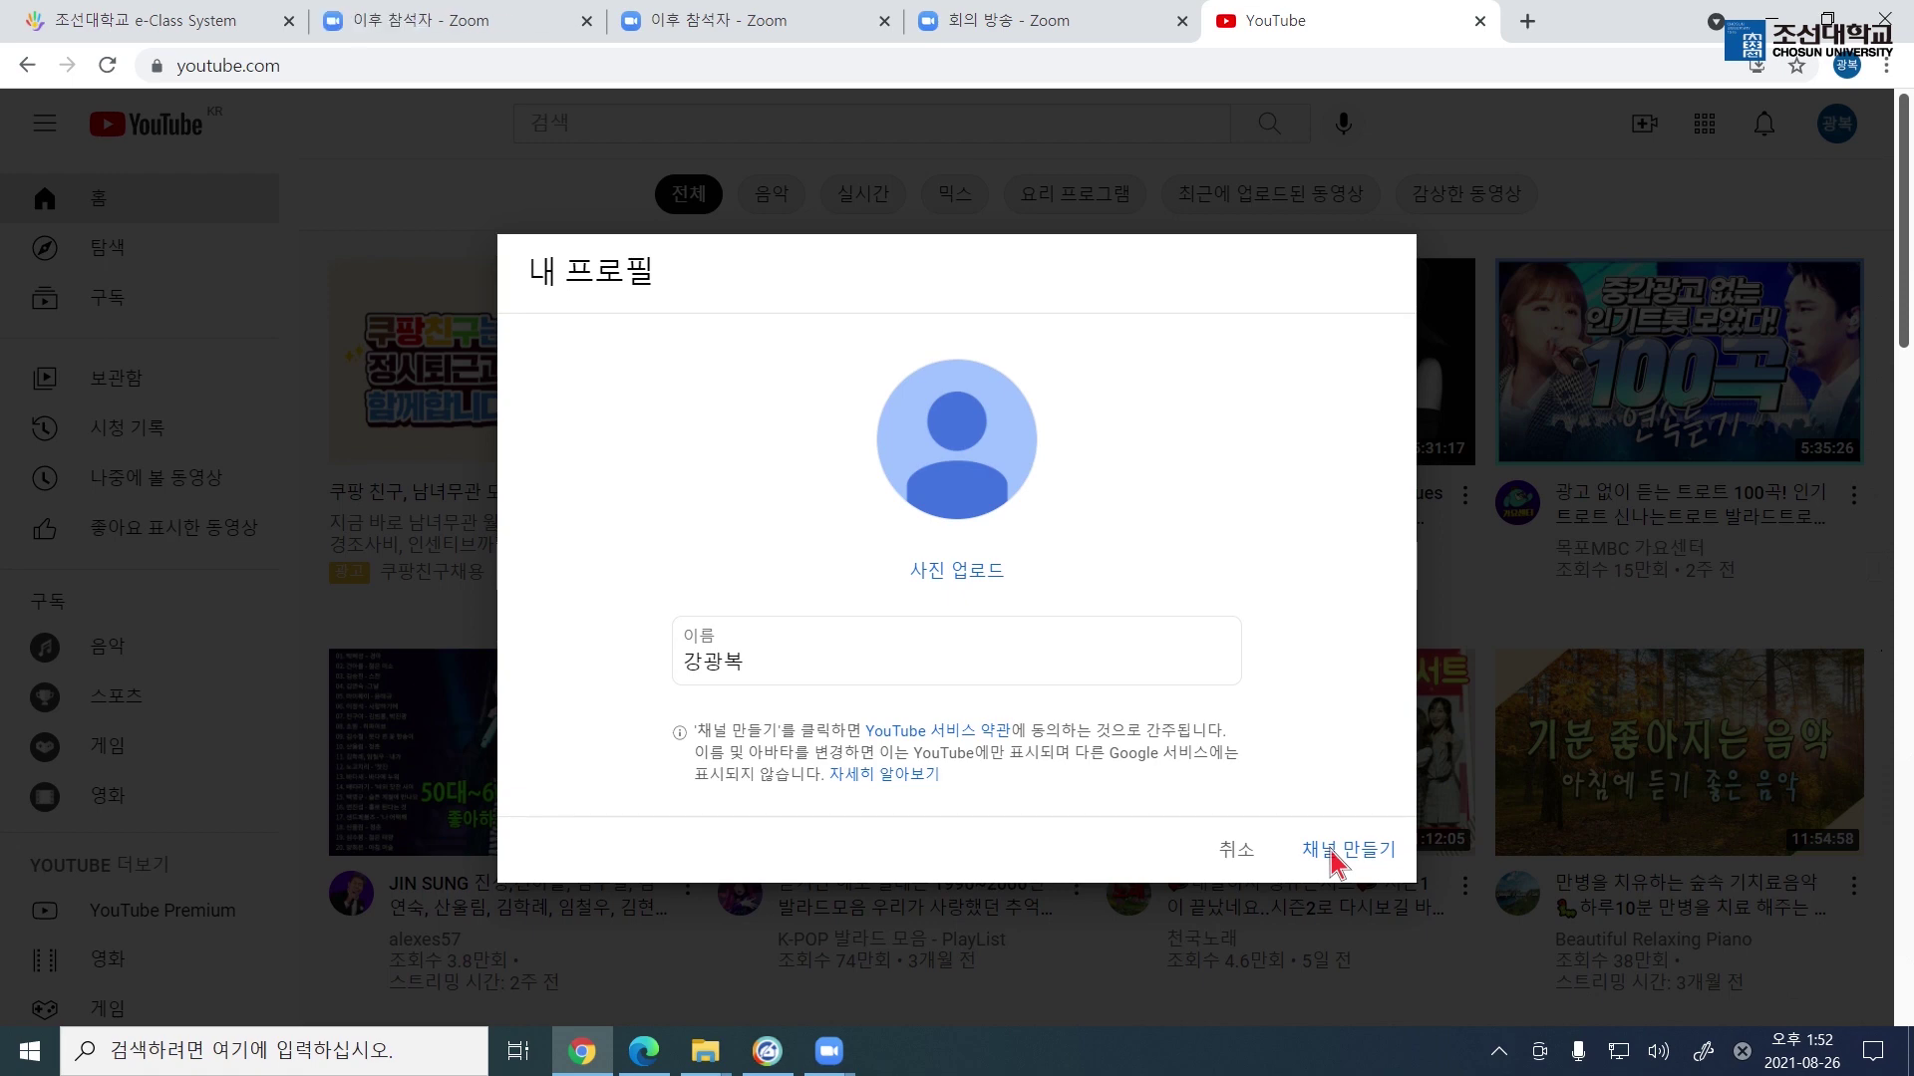
{"action": "left_click", "coordinate": [1333, 857]}
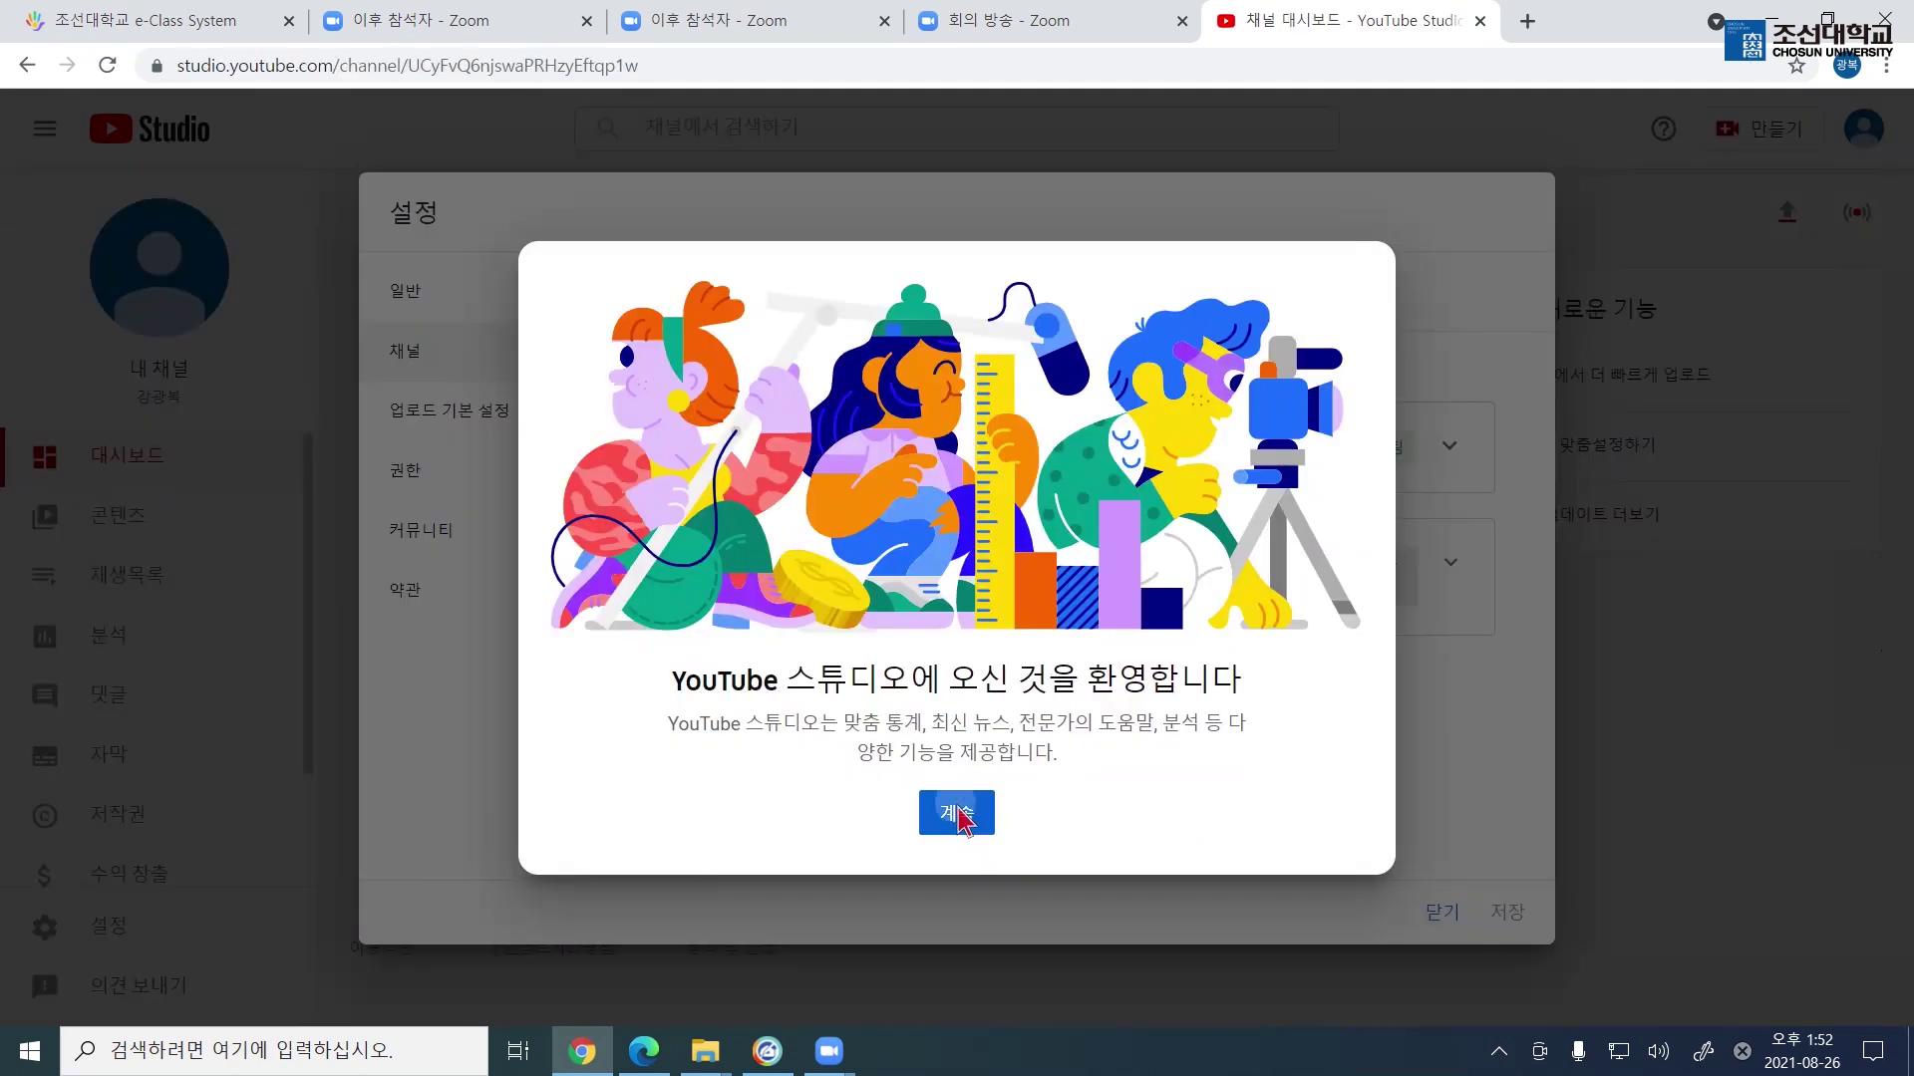
{"action": "left_click", "coordinate": [954, 810]}
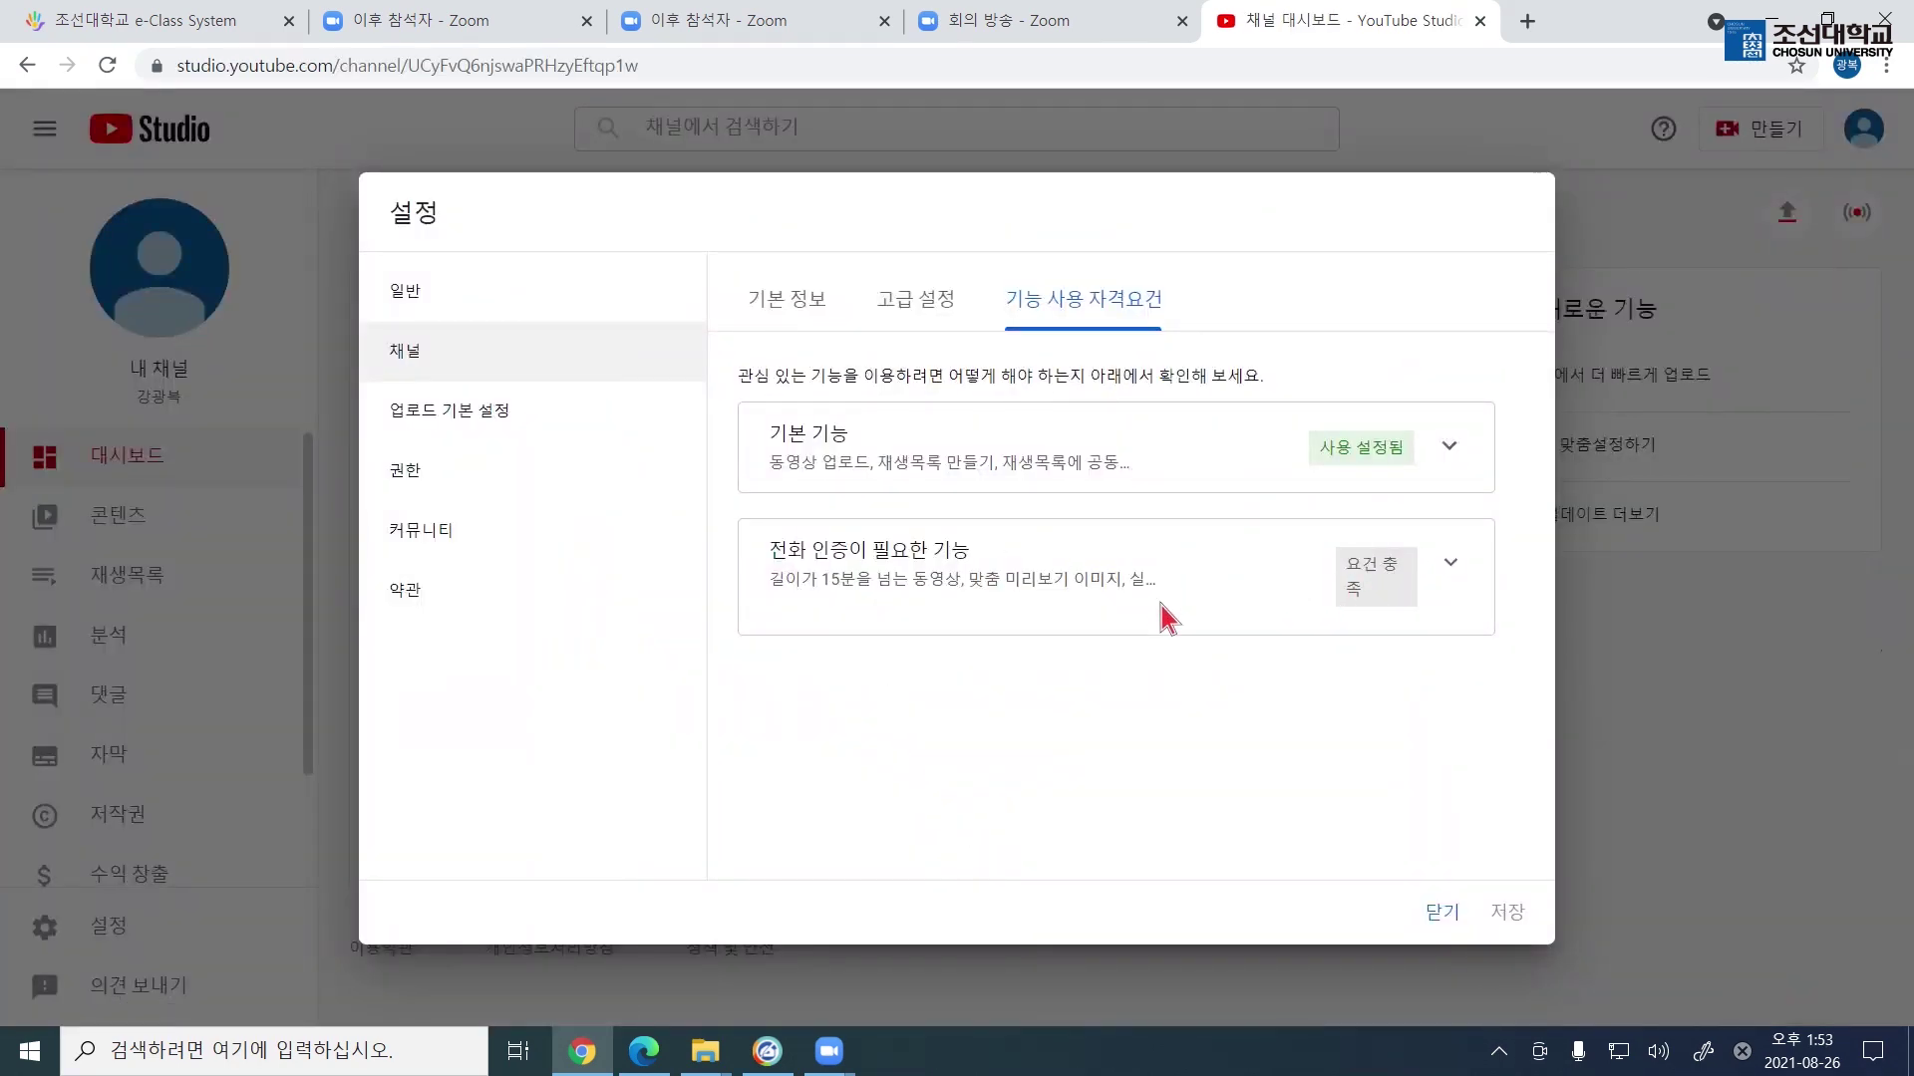
{"action": "left_click", "coordinate": [1389, 586]}
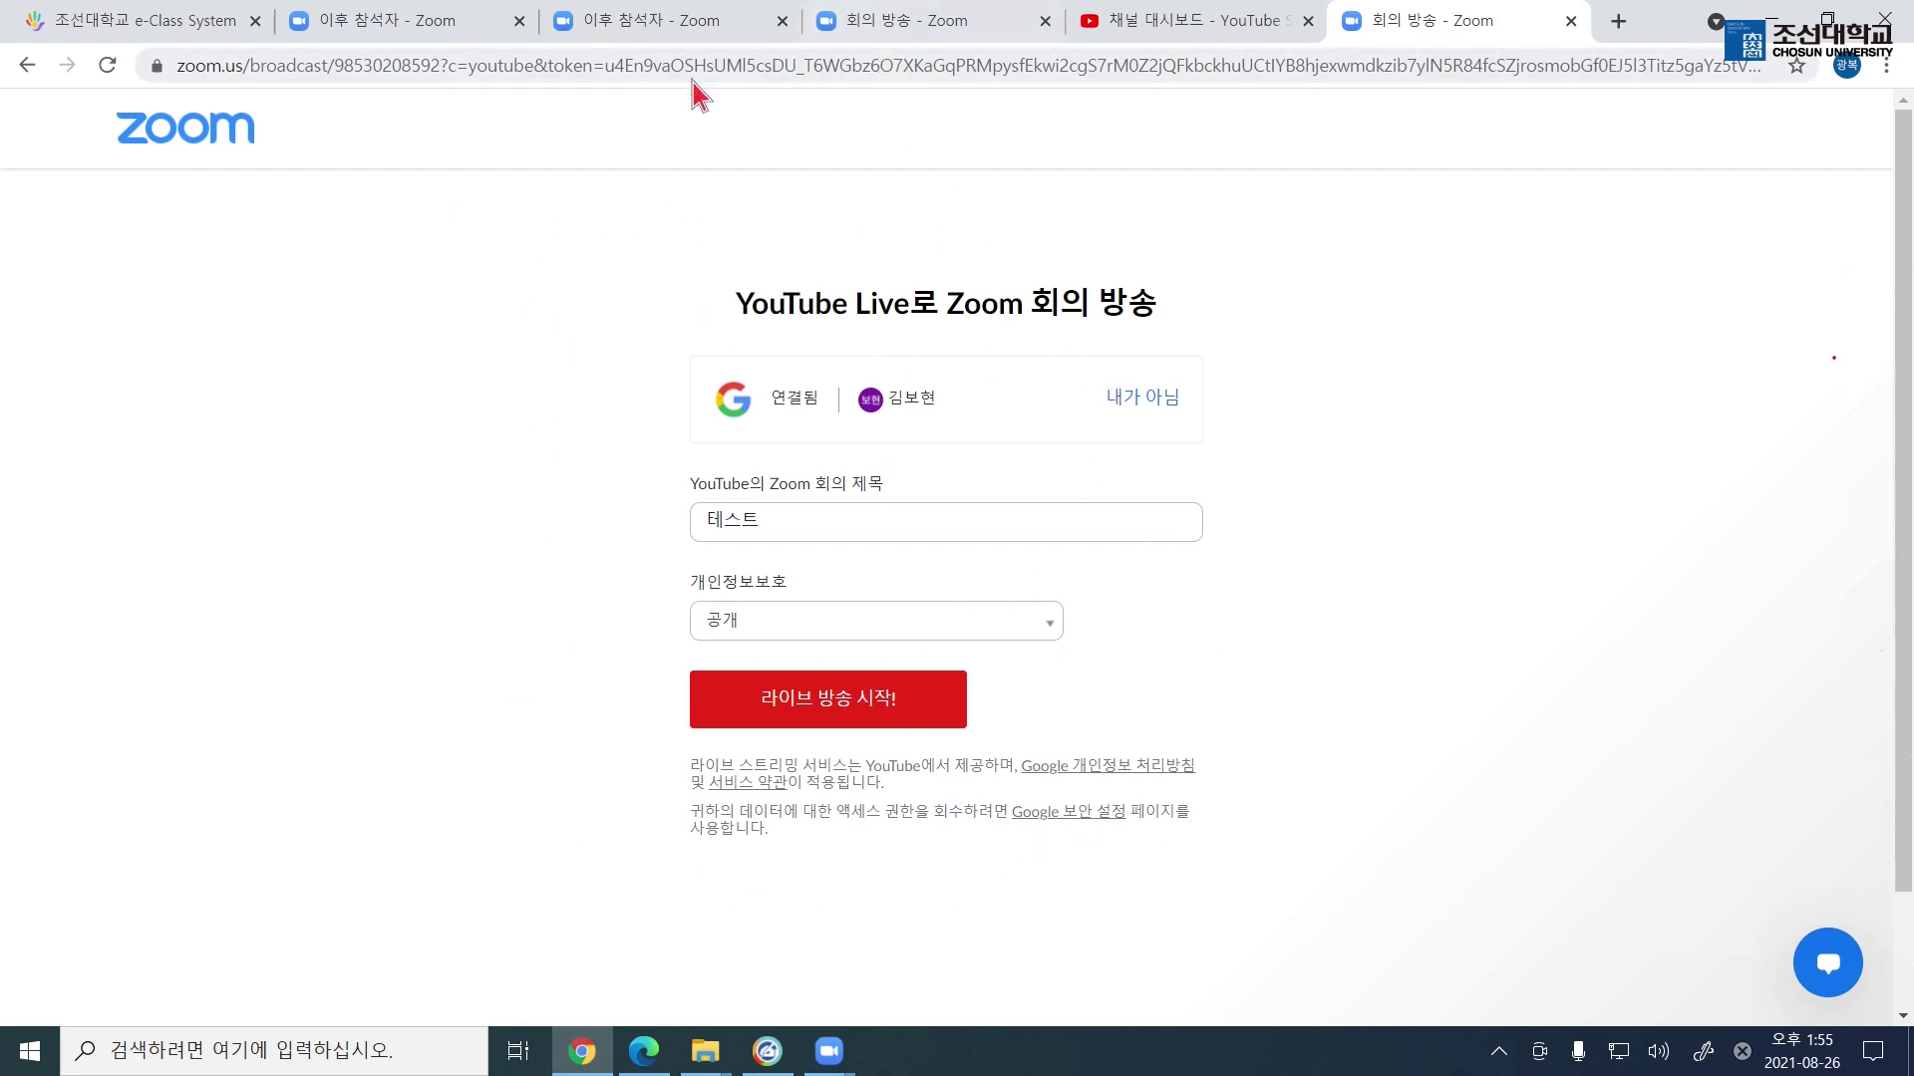
- Start the public YouTube Live broadcast titled 테스트 and copy its share URL
{"action": "left_click", "coordinate": [819, 714]}
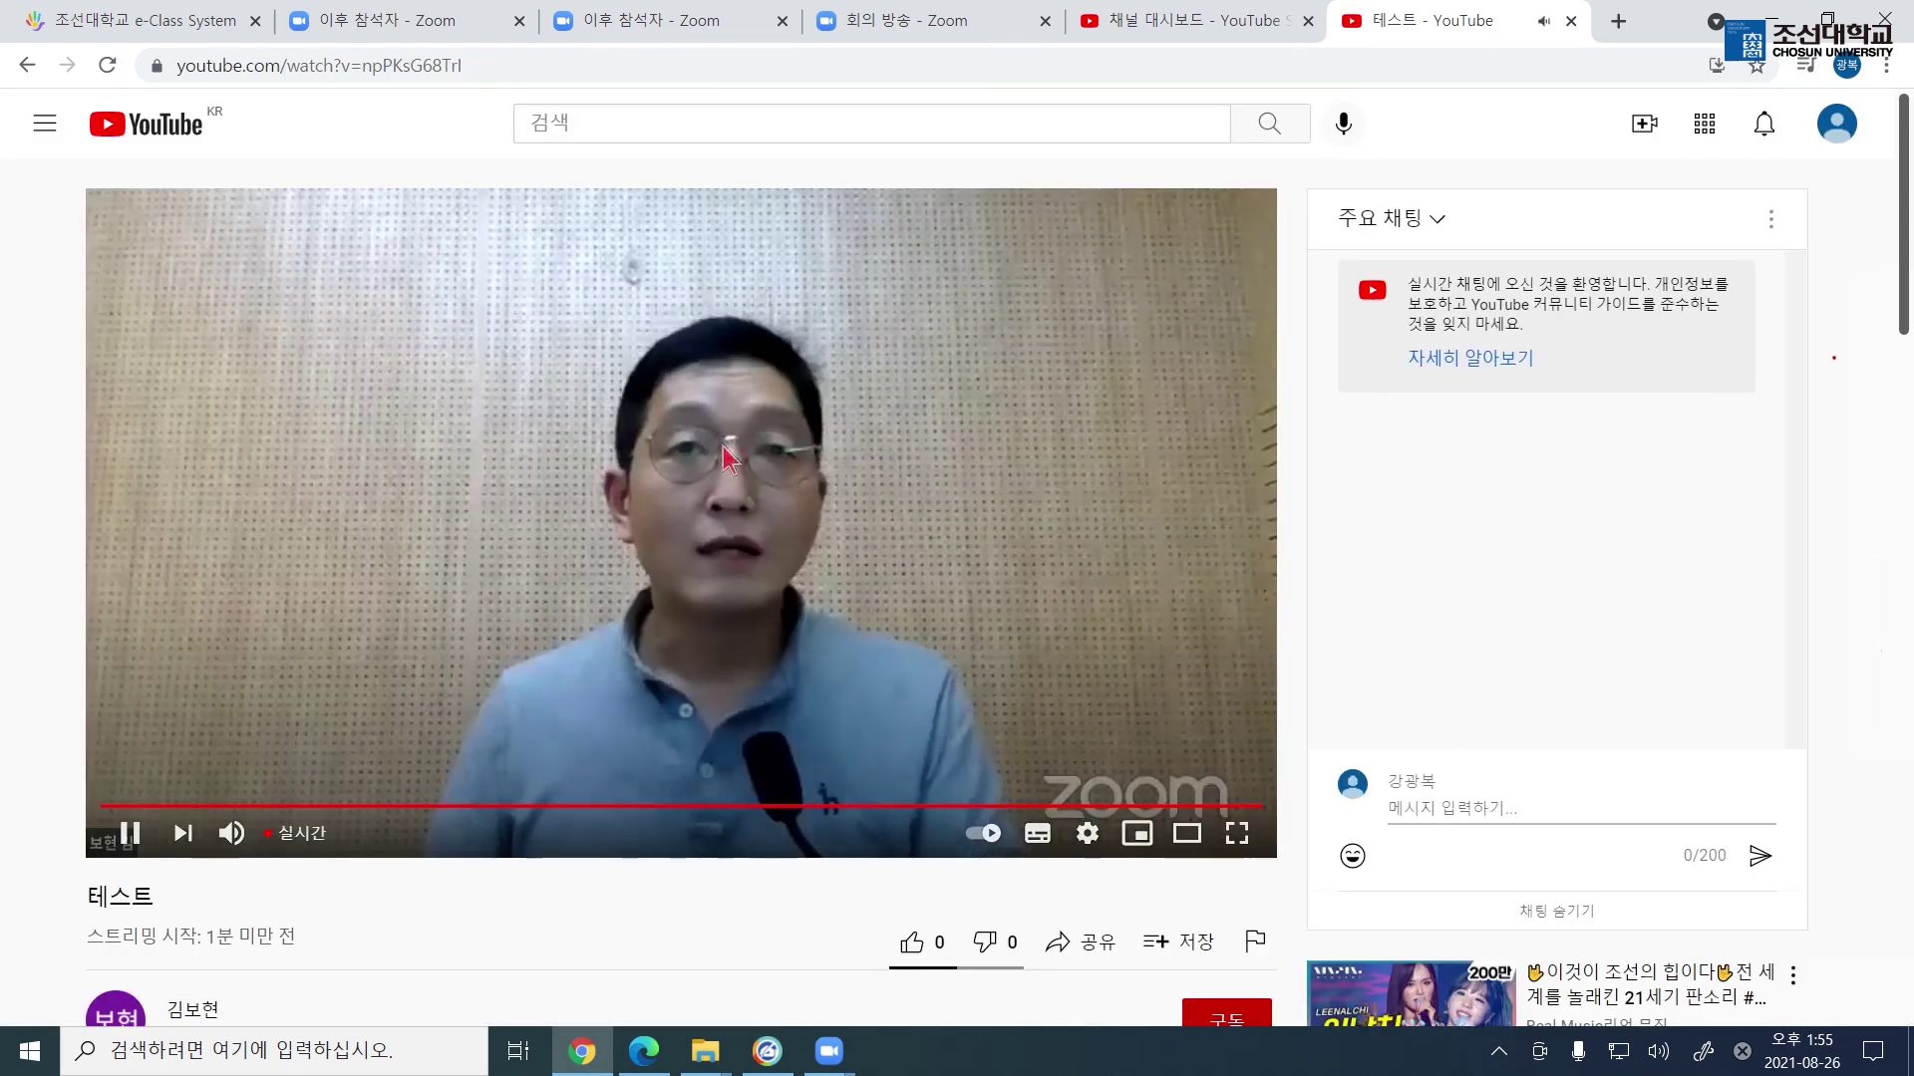
{"action": "left_click", "coordinate": [1081, 942]}
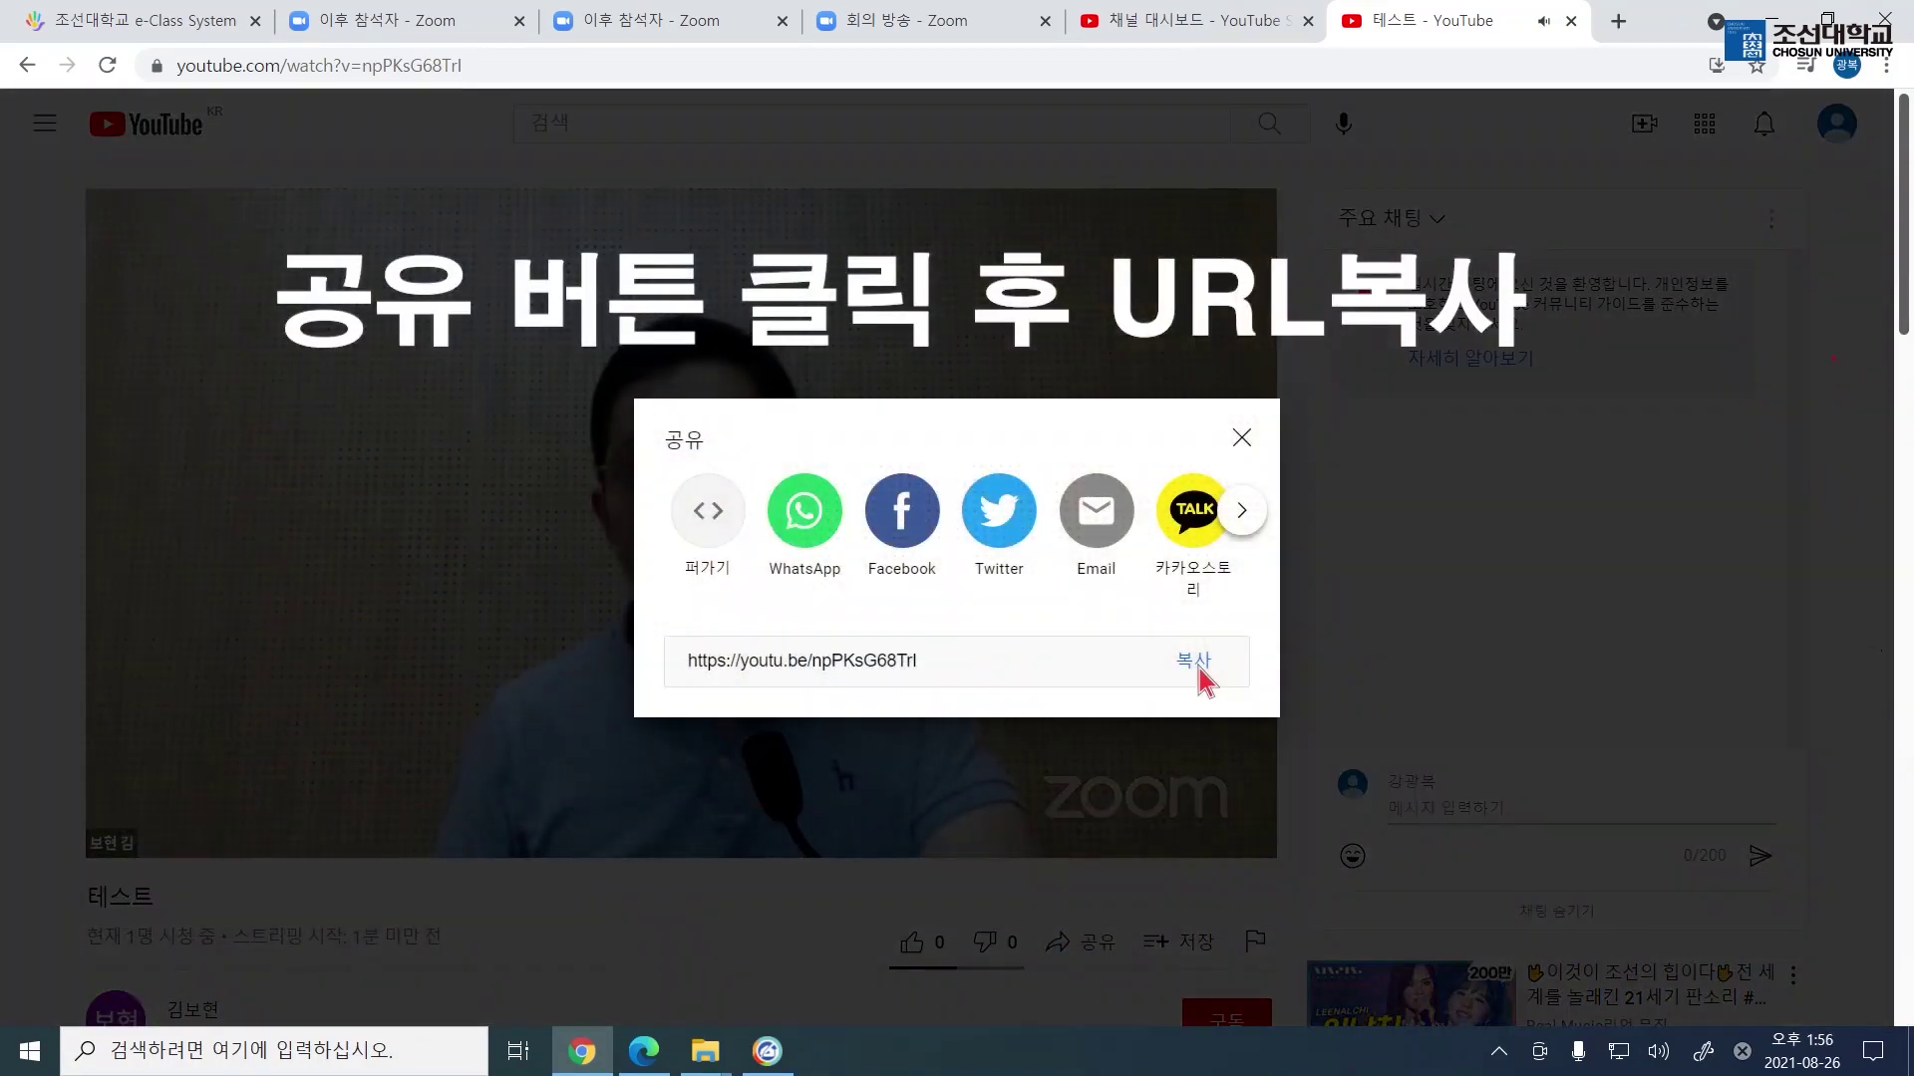
{"action": "left_click", "coordinate": [1201, 670]}
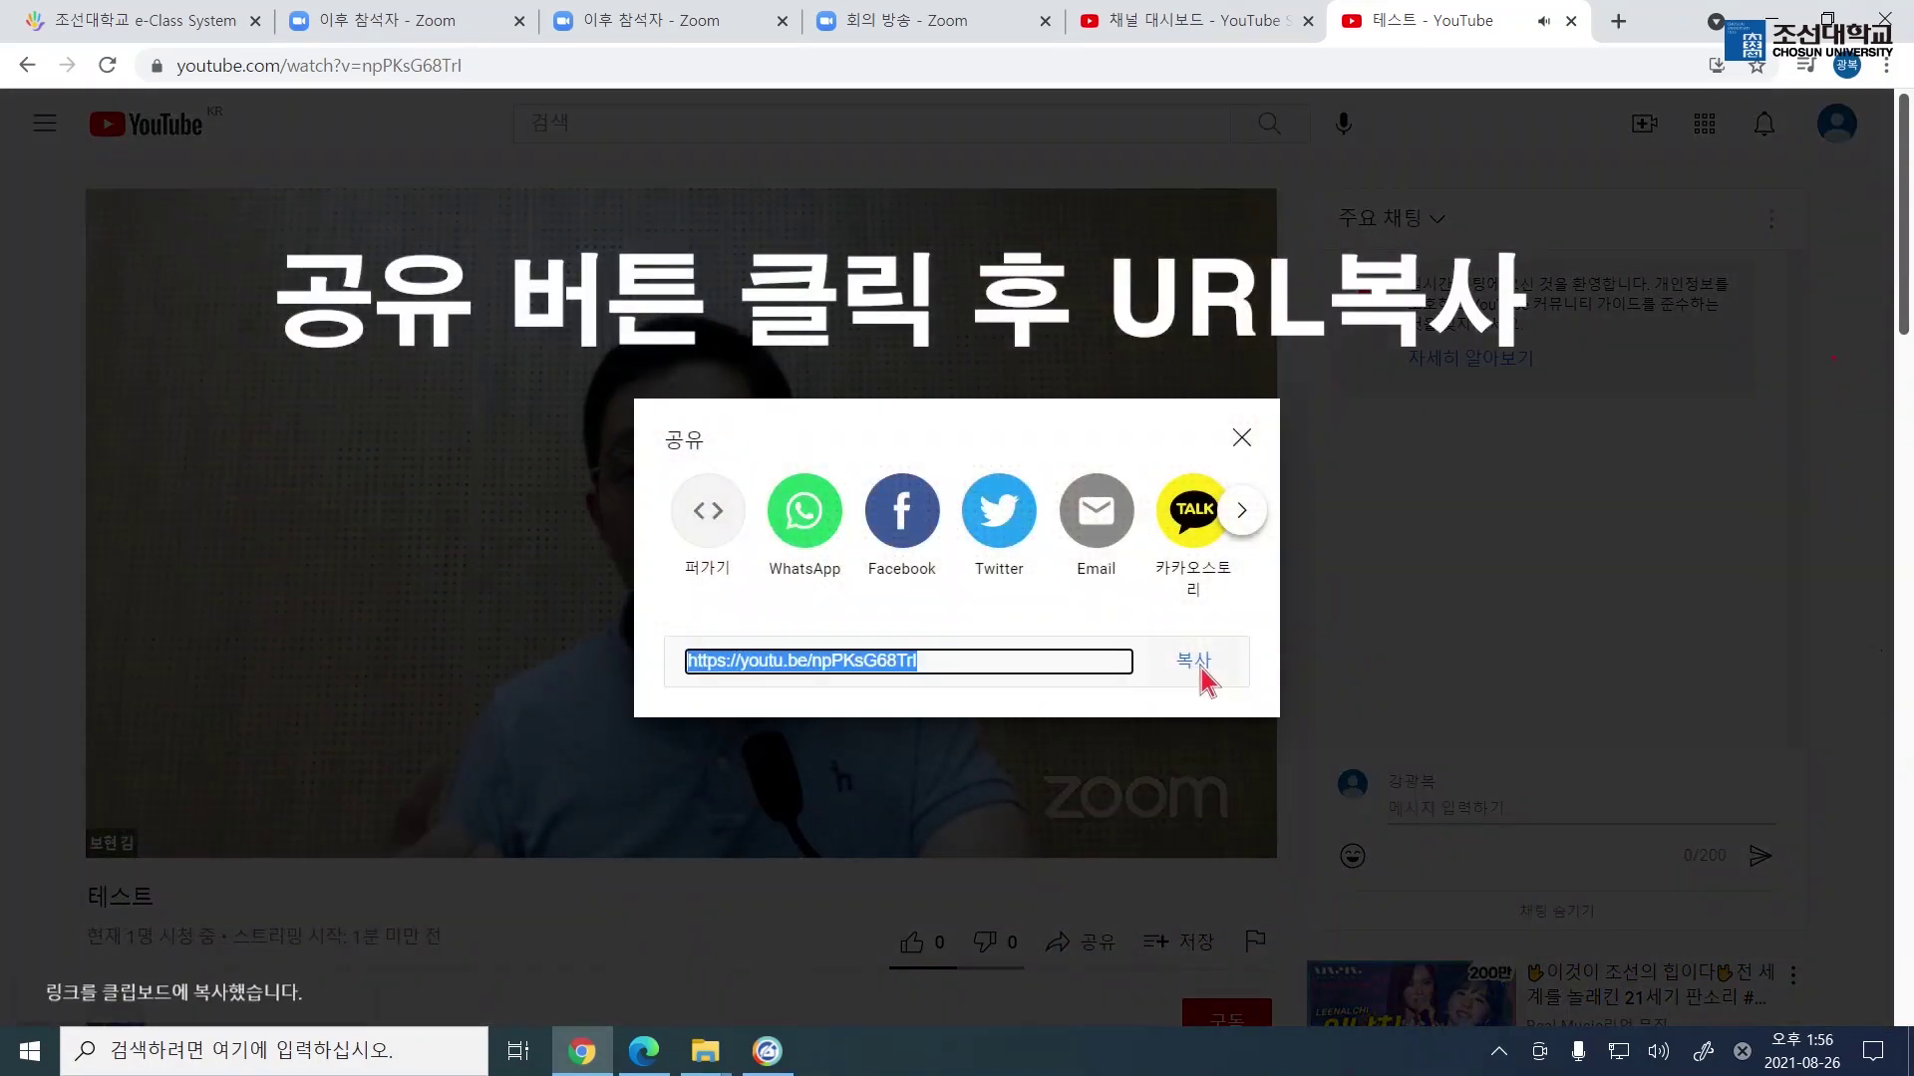
- Switch to the e-Class System and open the online lectures (온라인강의) of the ZOOM 테스트2(zoom-01) course
{"action": "left_click", "coordinate": [197, 38]}
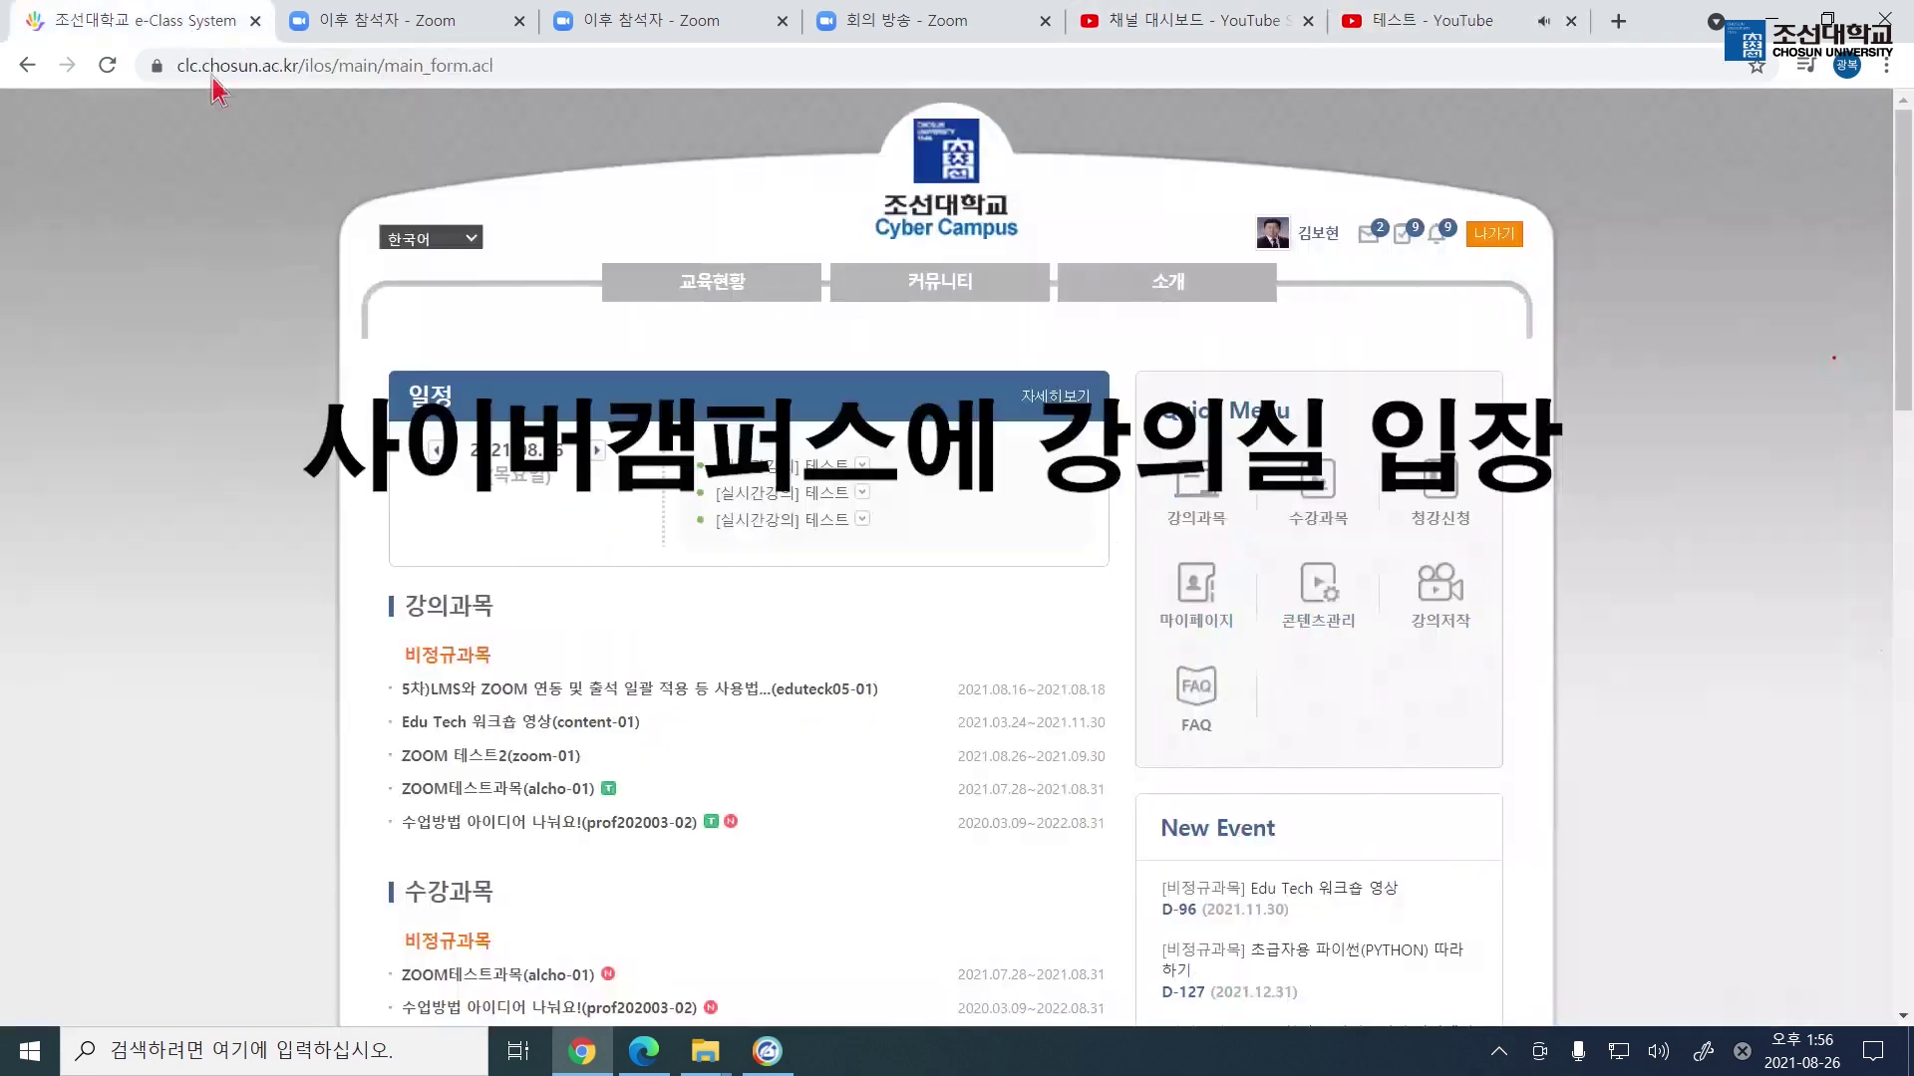
{"action": "left_click", "coordinate": [484, 757]}
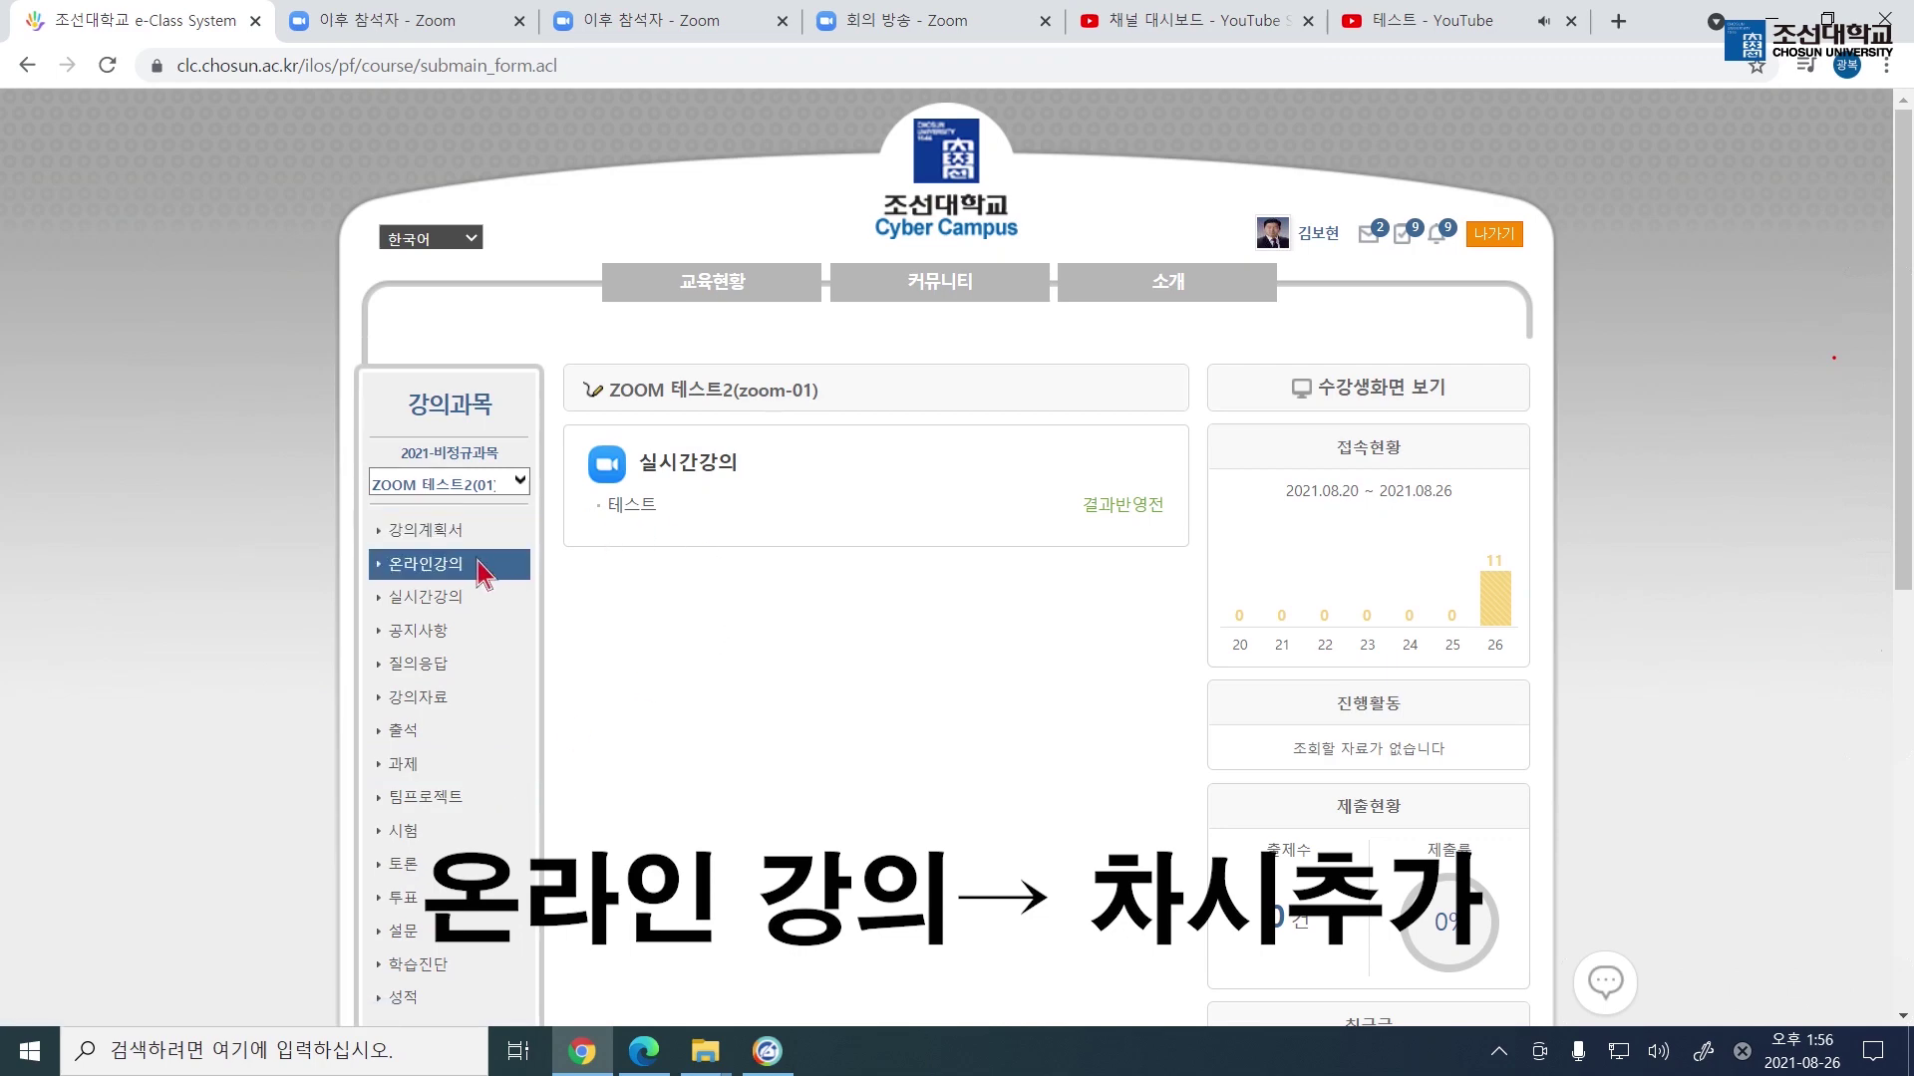
{"action": "left_click", "coordinate": [479, 571]}
- Add a session to week 1 titled "1주 1차시 실시간 수업" and save it
{"action": "left_click", "coordinate": [1444, 628]}
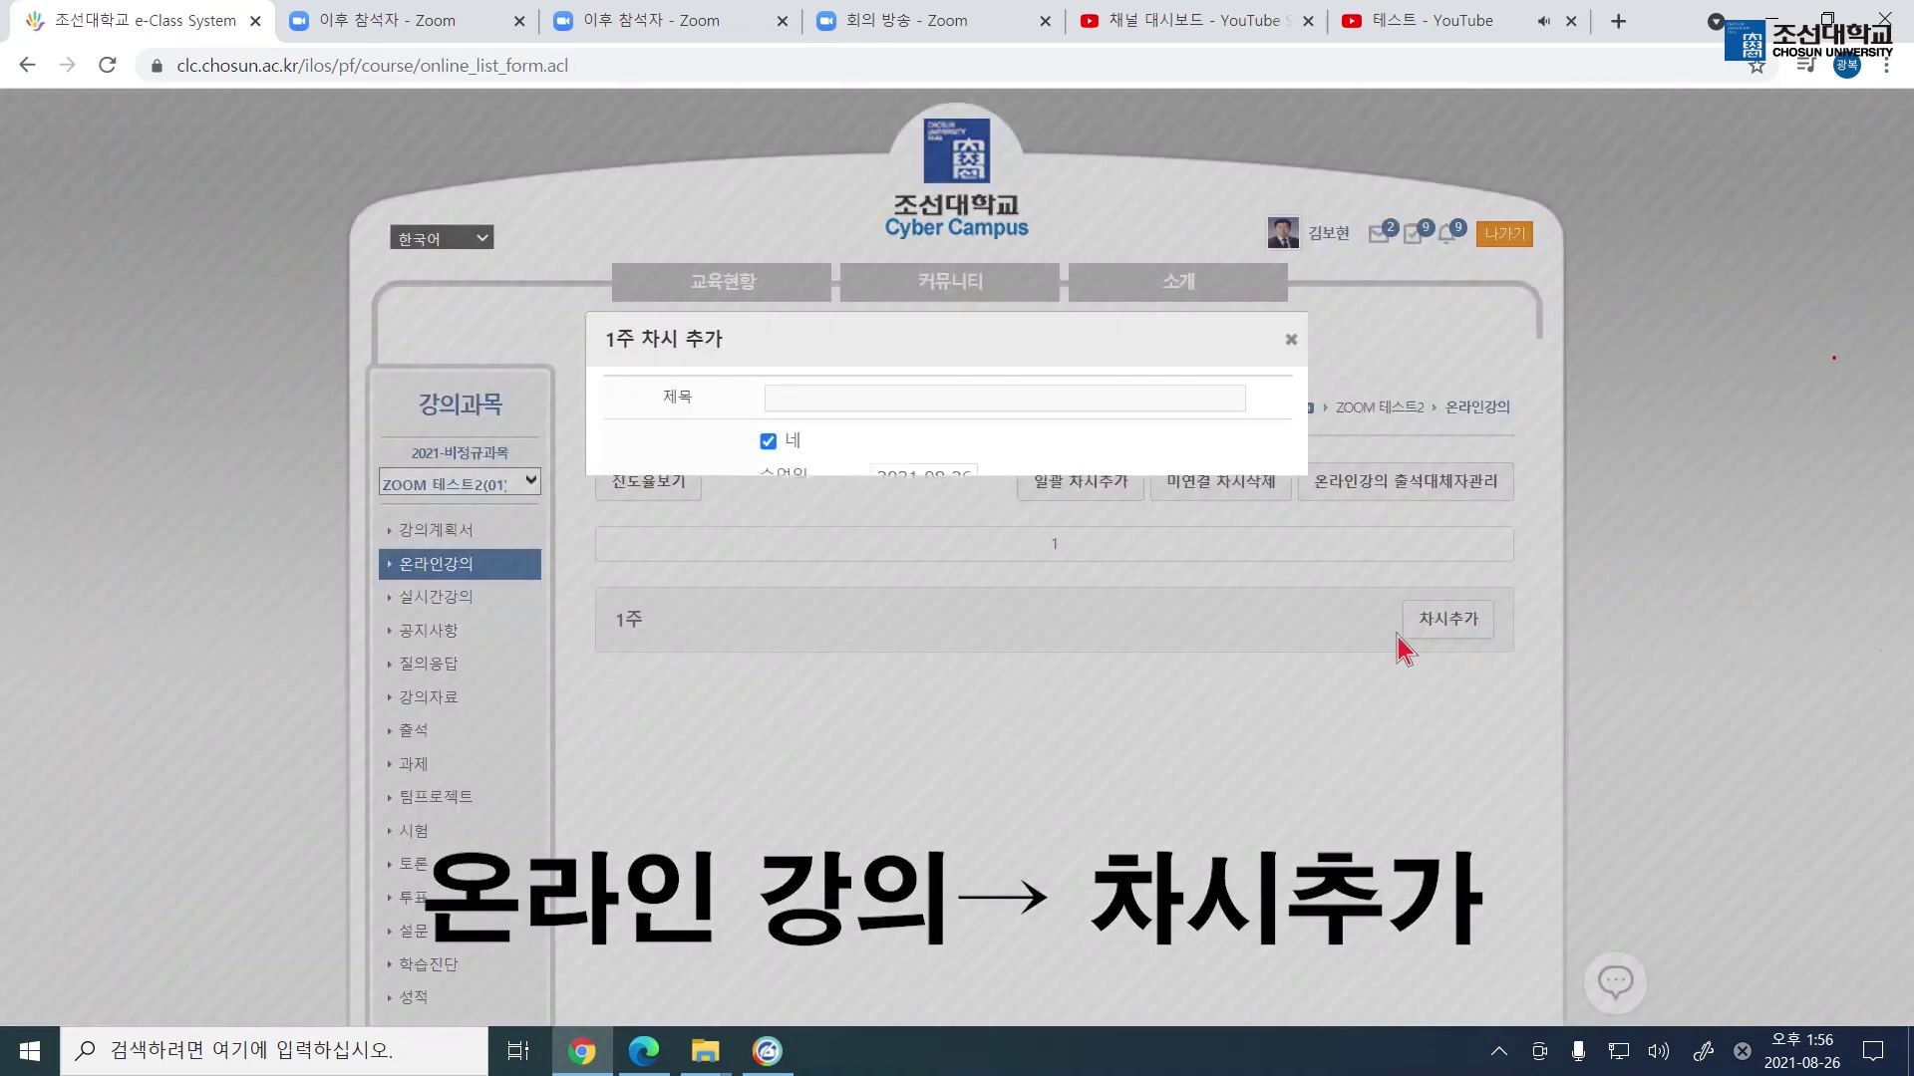
{"action": "left_click", "coordinate": [840, 398]}
{"action": "type", "text": "1"}
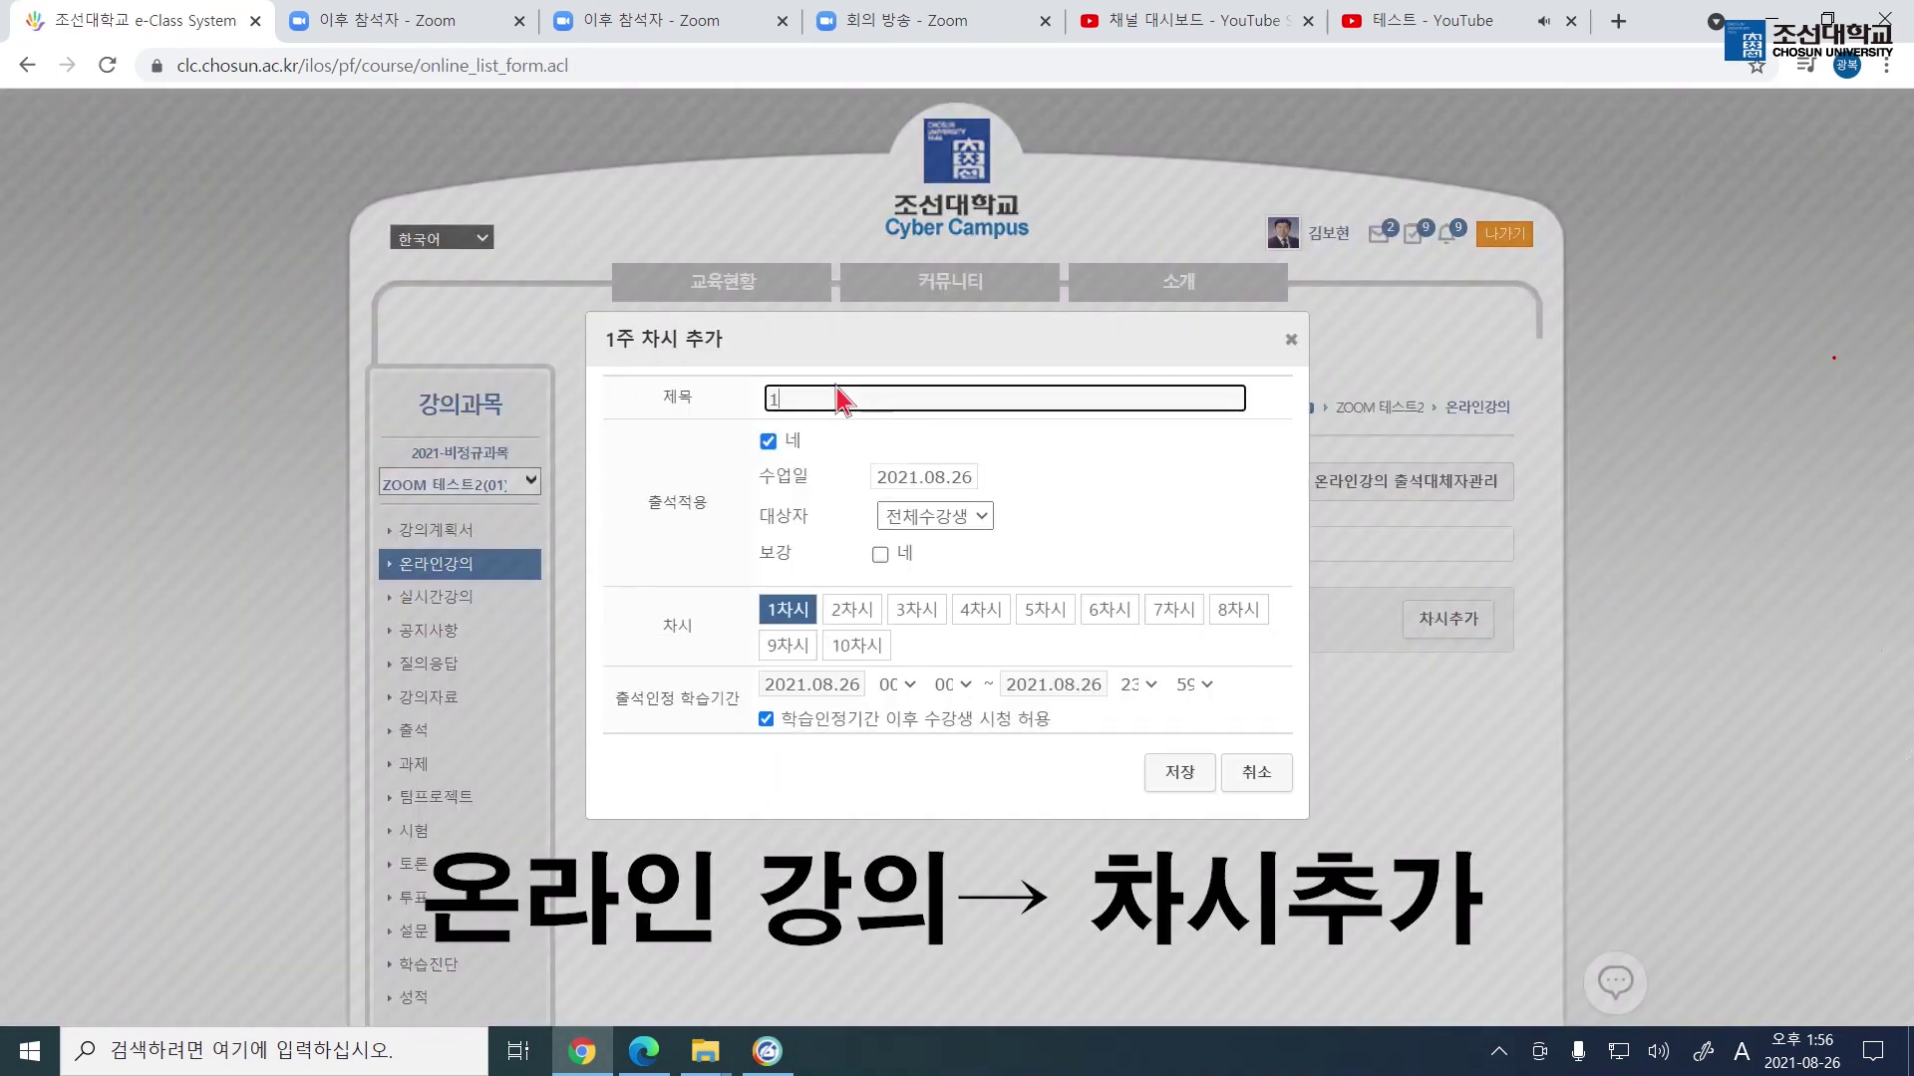
{"action": "type", "text": "주차"}
{"action": "key", "text": "BackSpace"}
{"action": "key", "text": "BackSpace"}
{"action": "key", "text": "Hangul"}
{"action": "type", "text": "주 1차시 실시간 수업"}
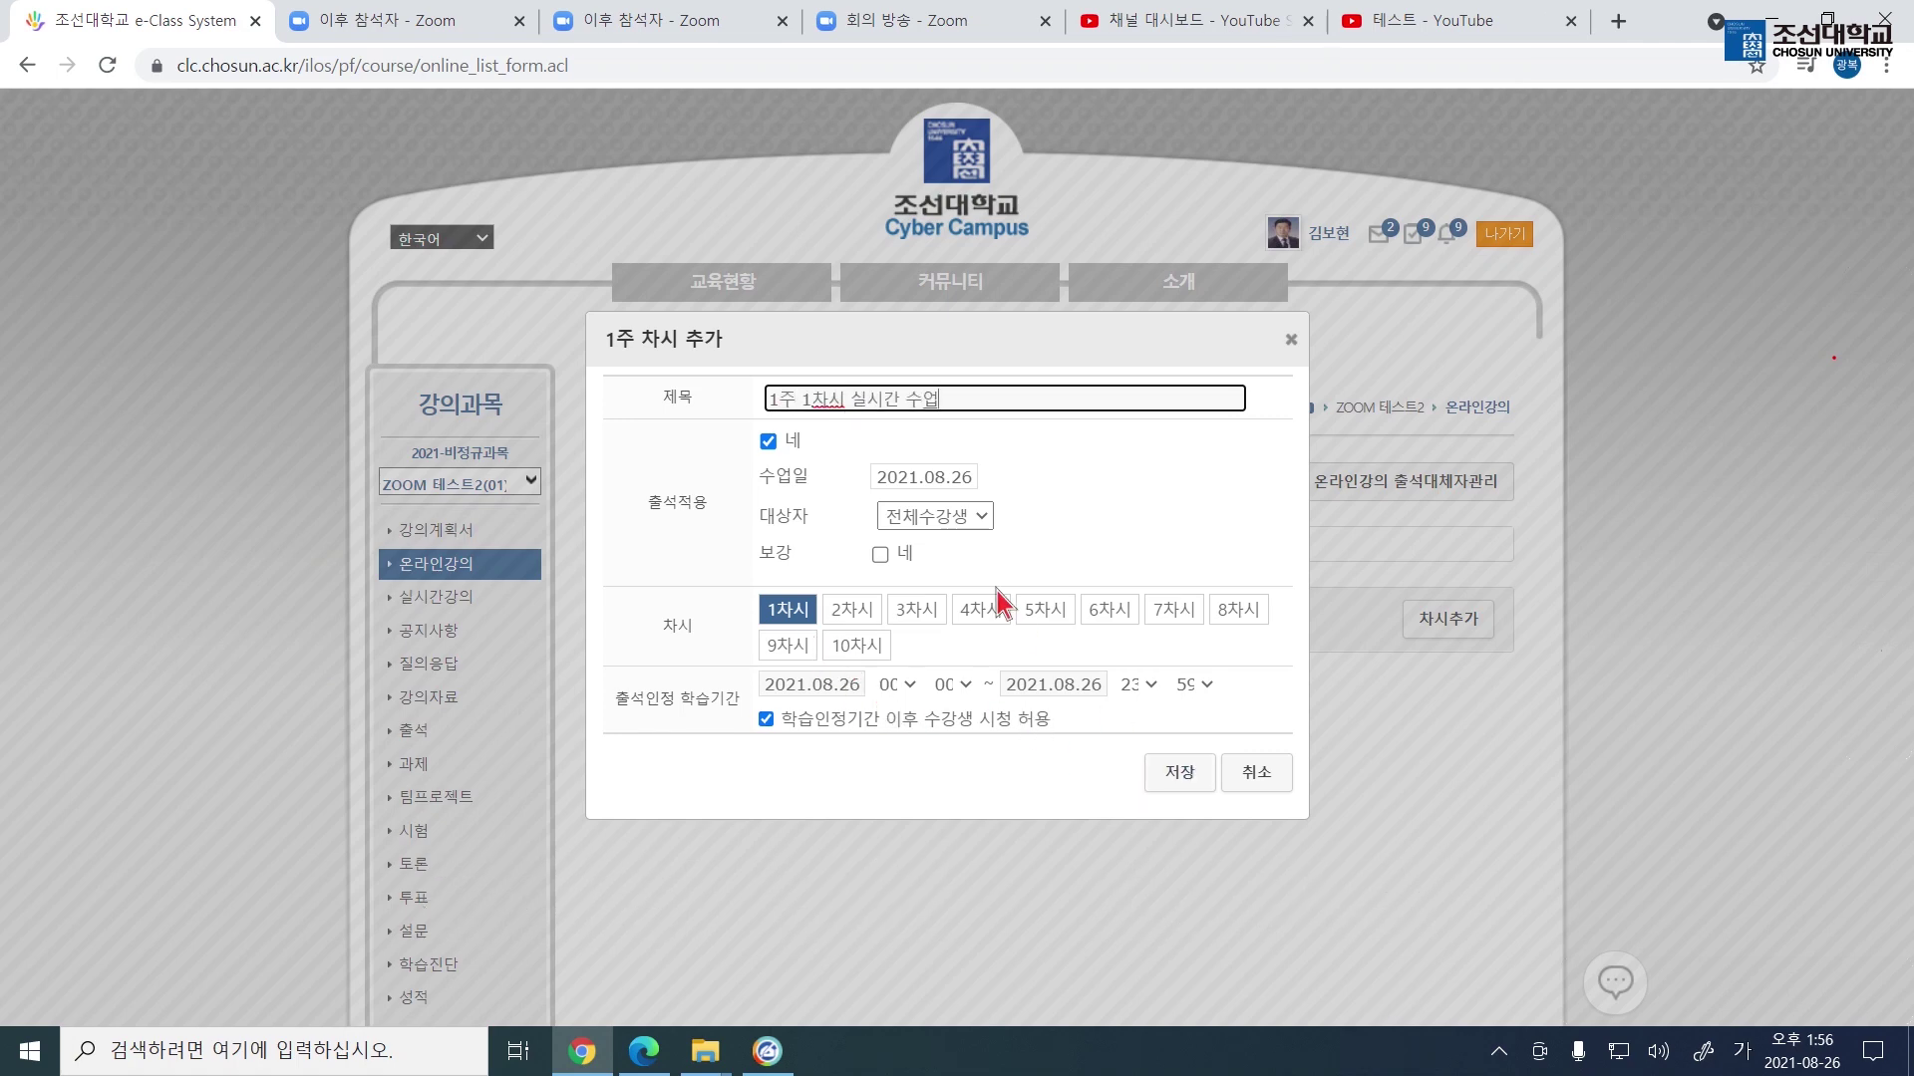
{"action": "left_click", "coordinate": [1174, 775]}
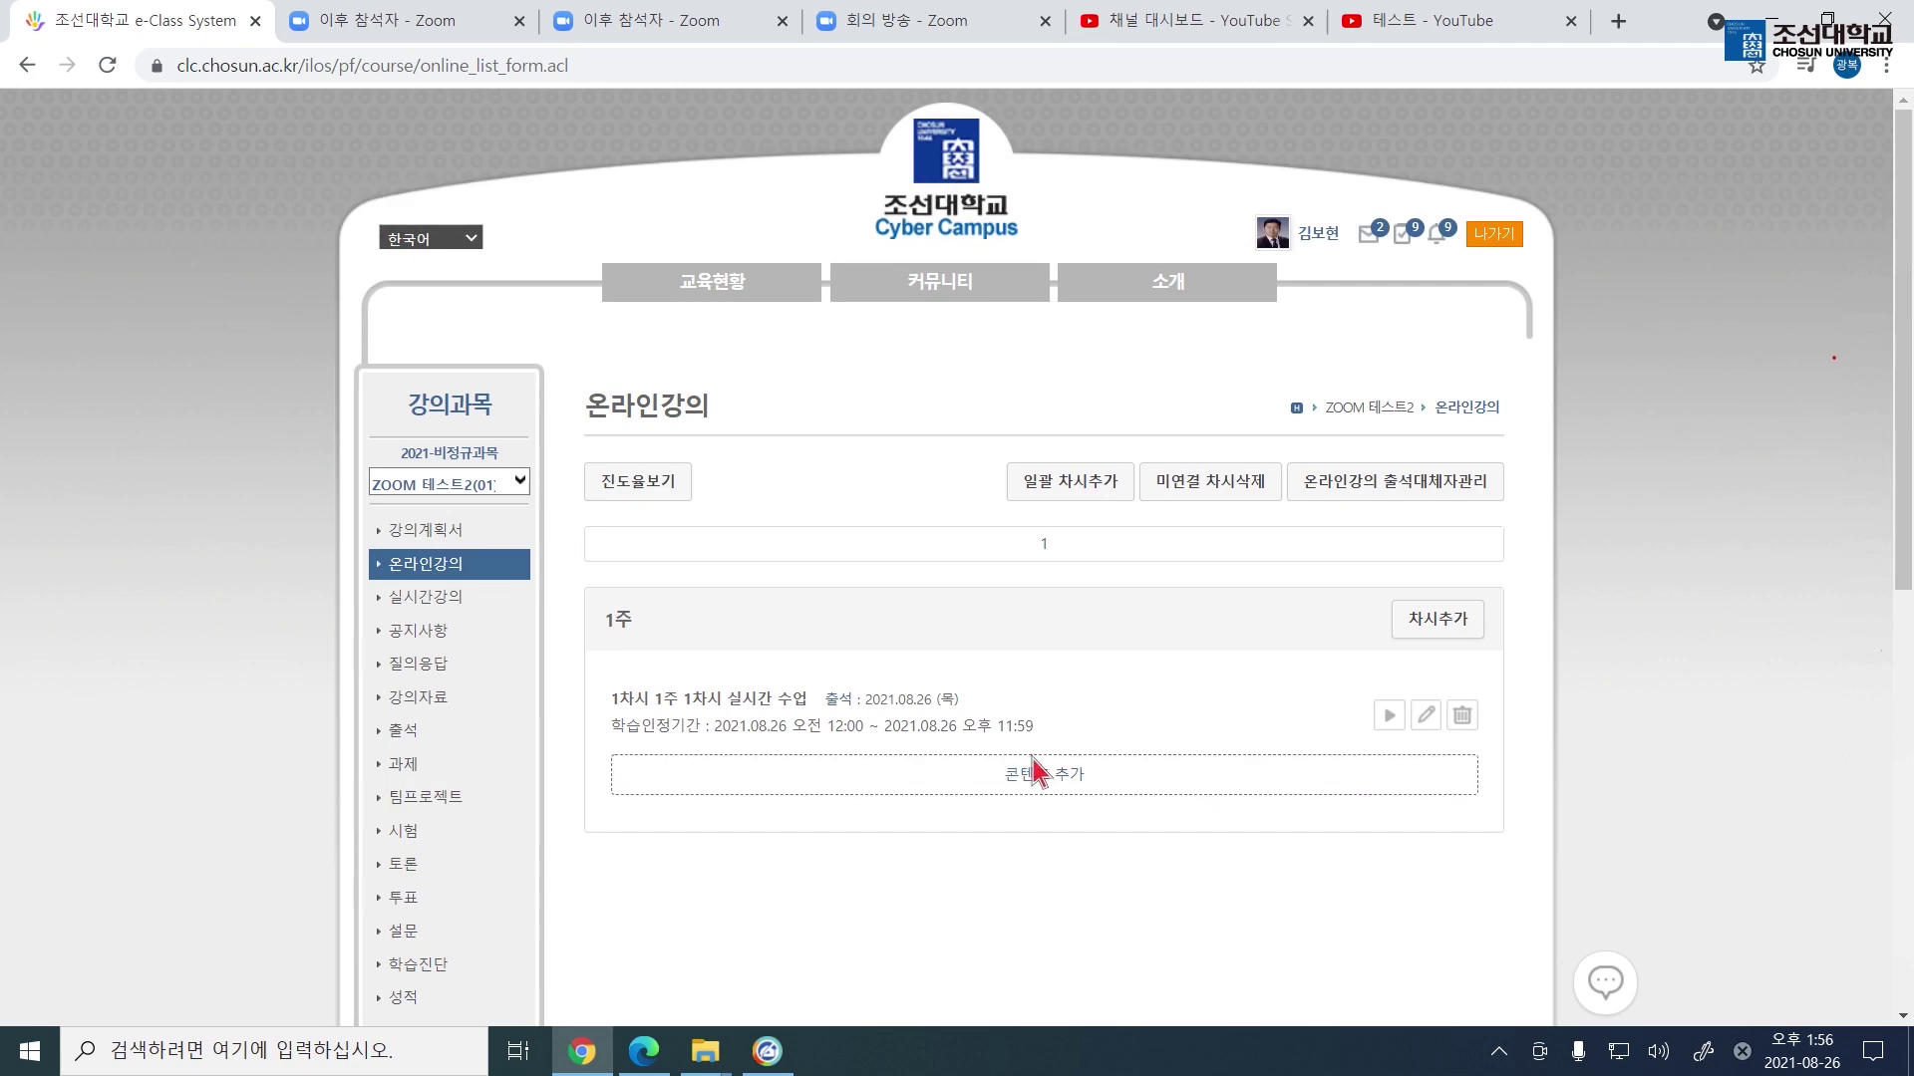
{"action": "left_click", "coordinate": [1011, 777]}
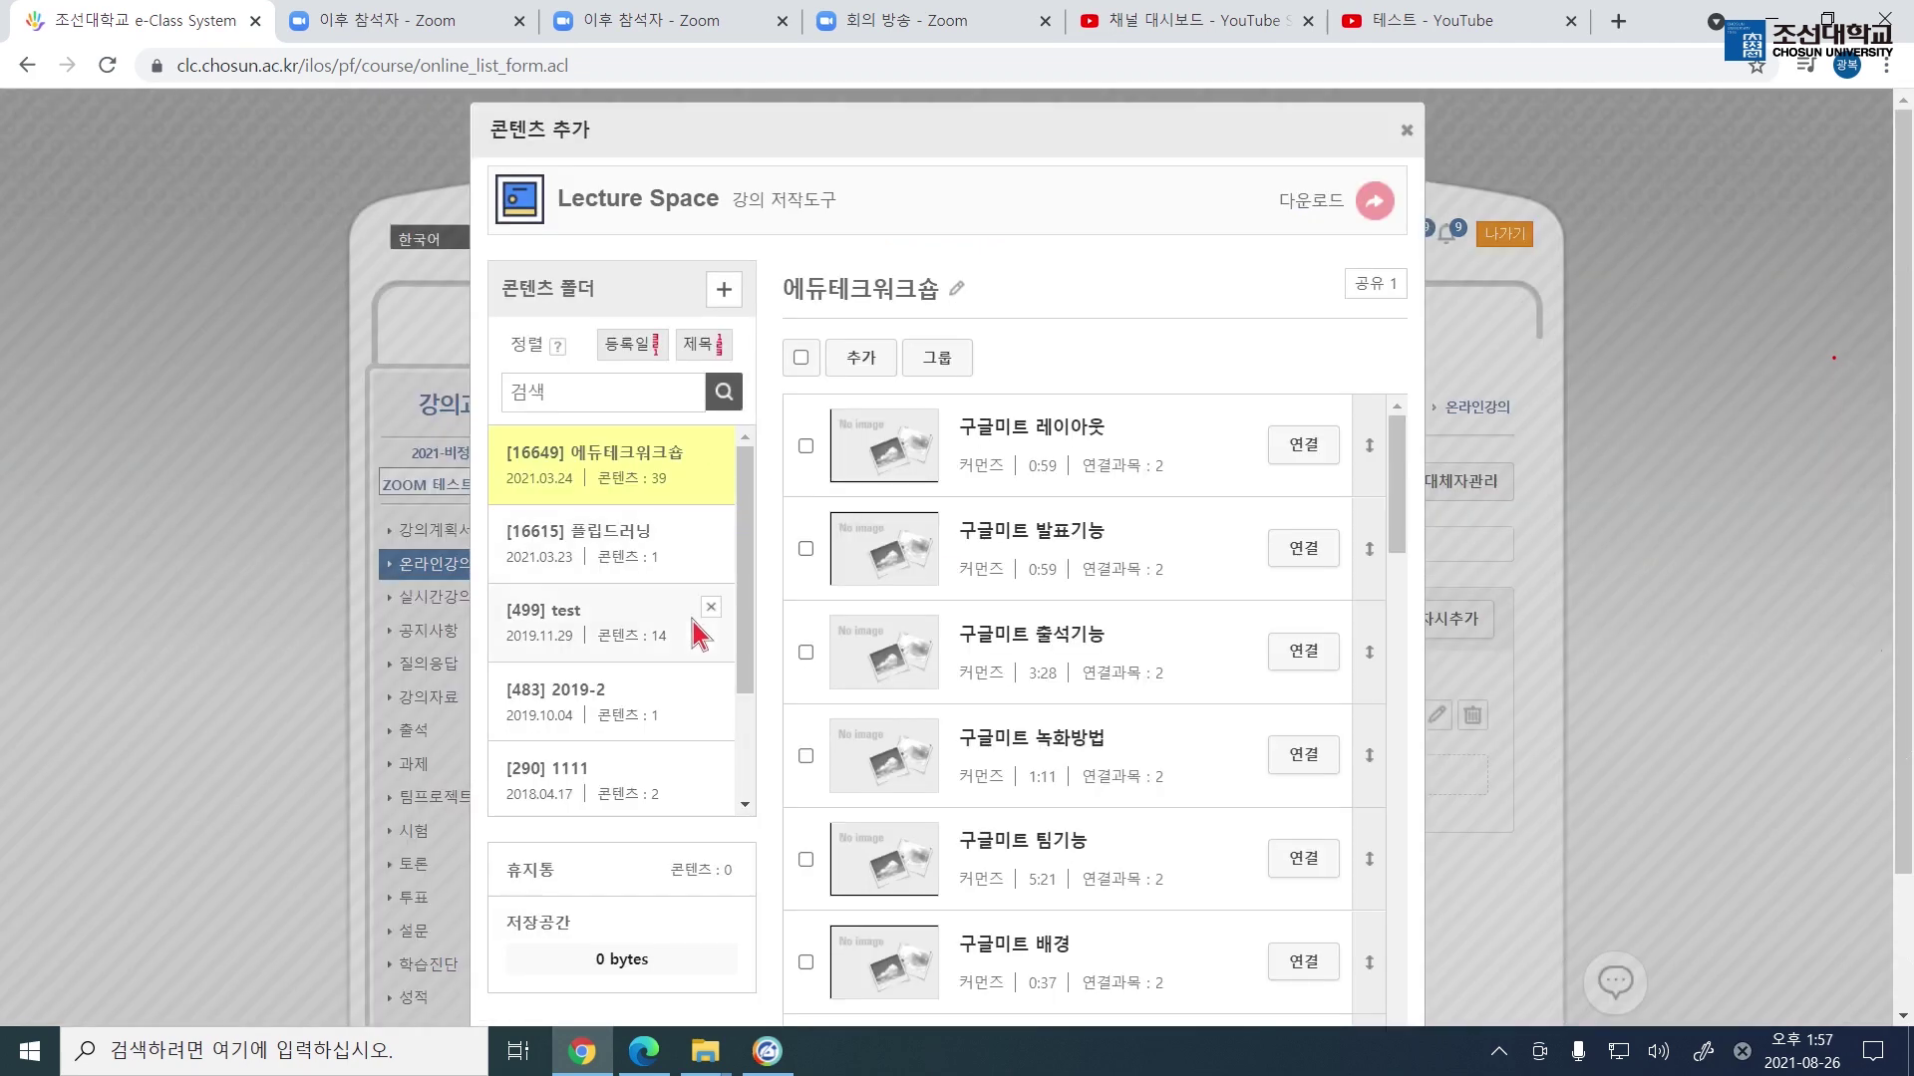
{"action": "left_click", "coordinate": [643, 628]}
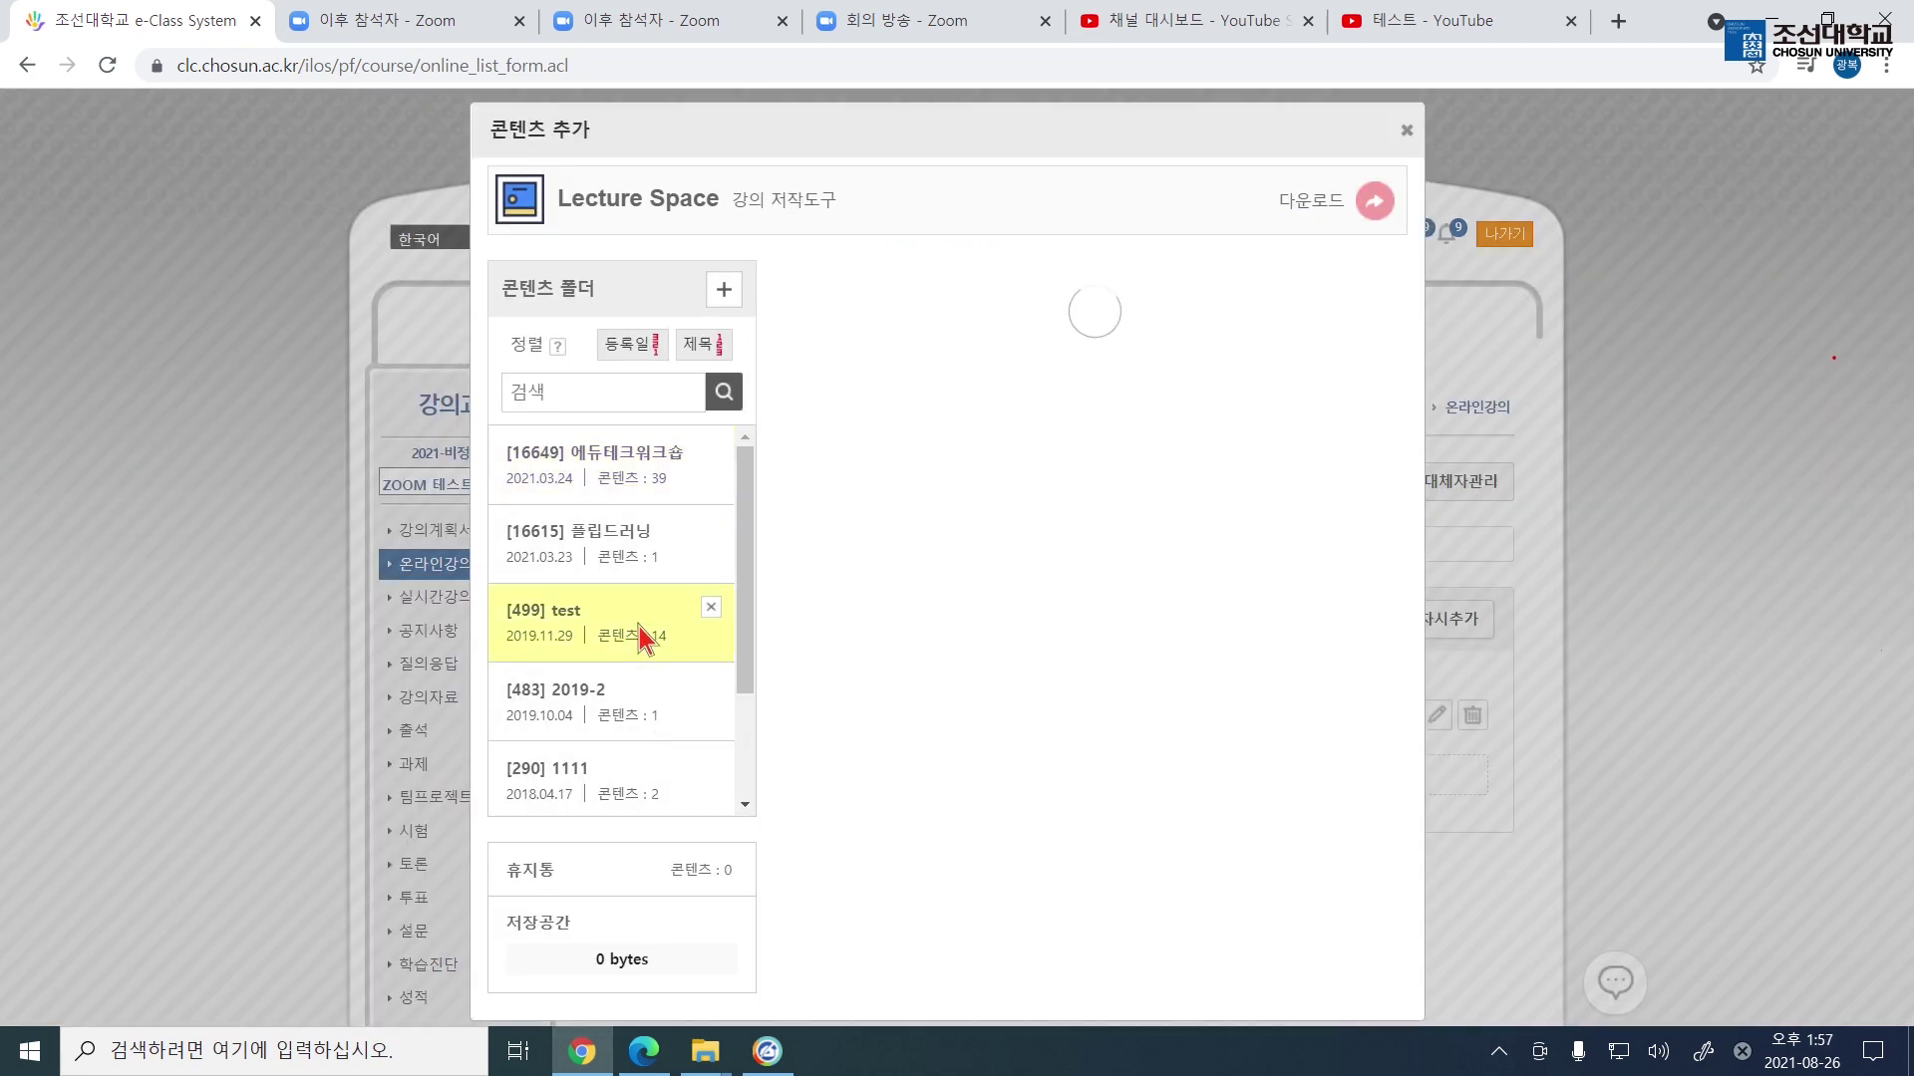
{"action": "left_click", "coordinate": [859, 359]}
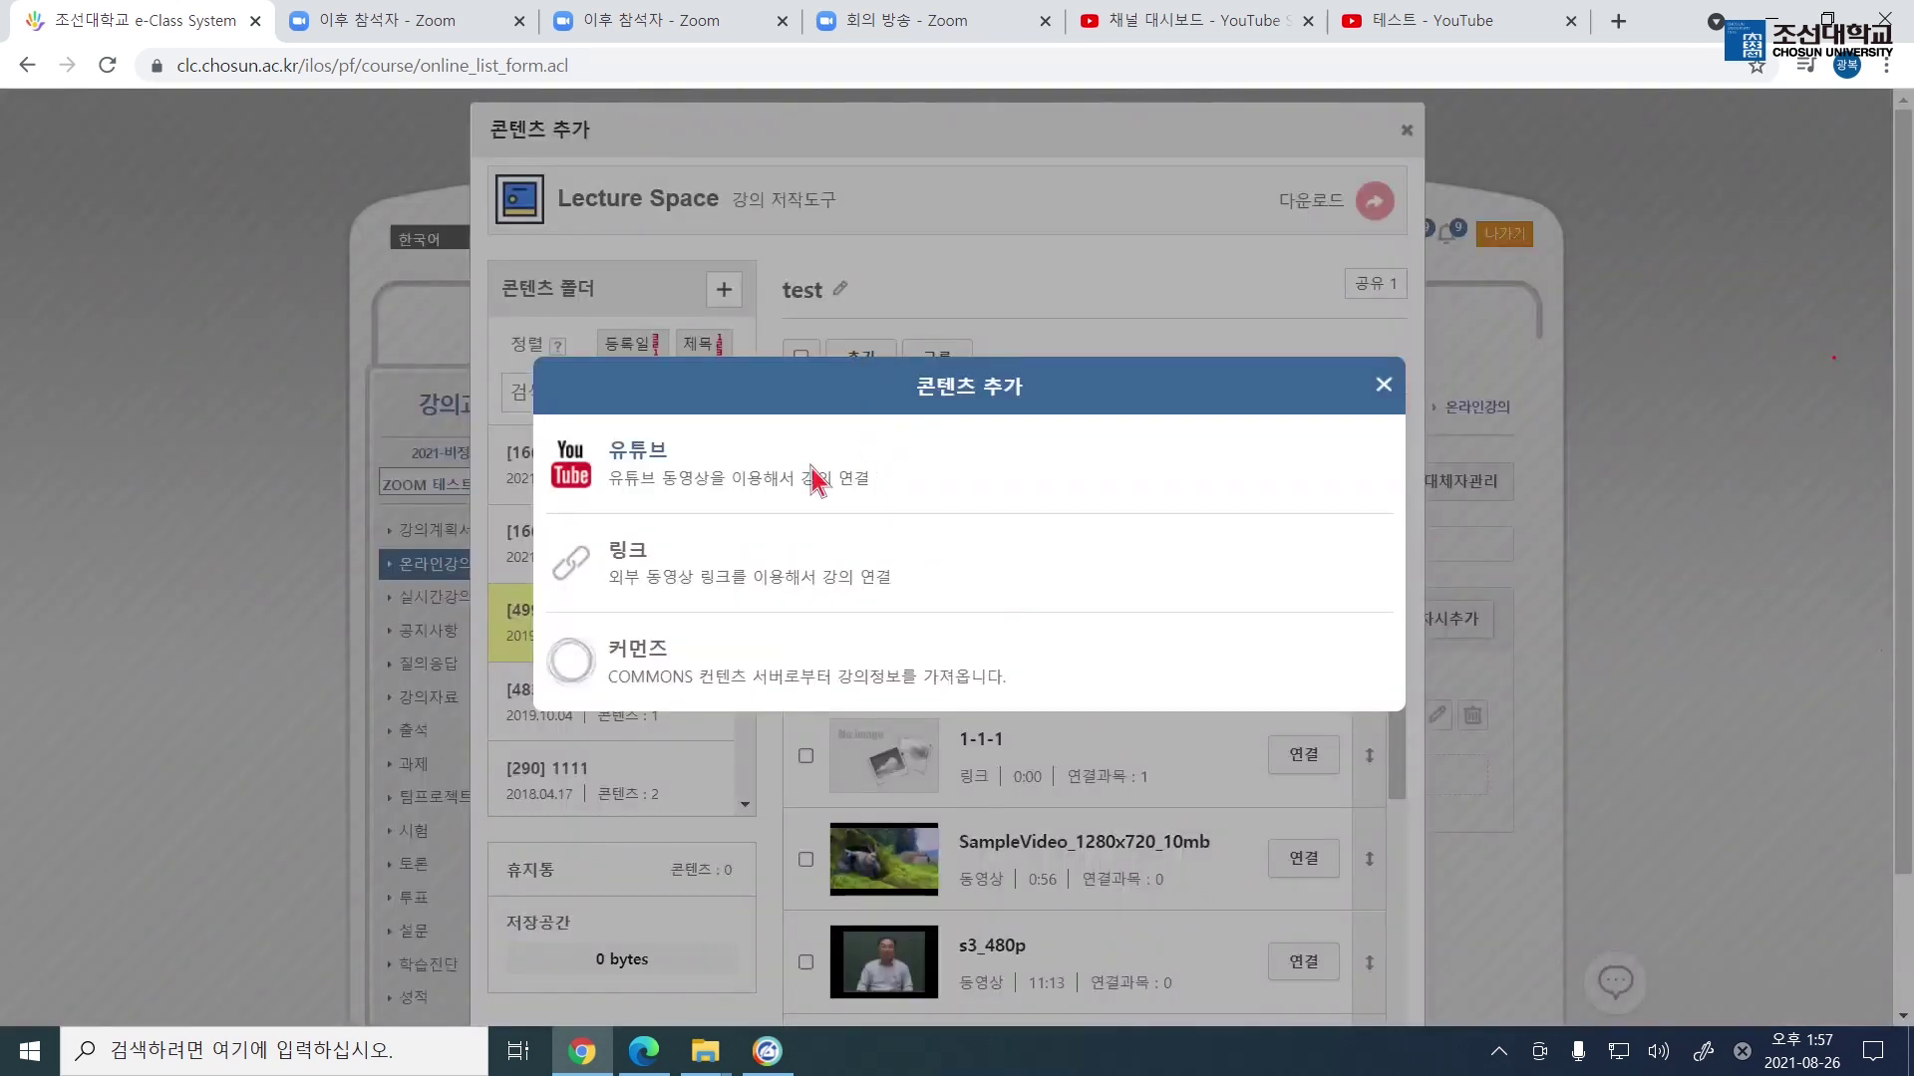
{"action": "left_click", "coordinate": [739, 468]}
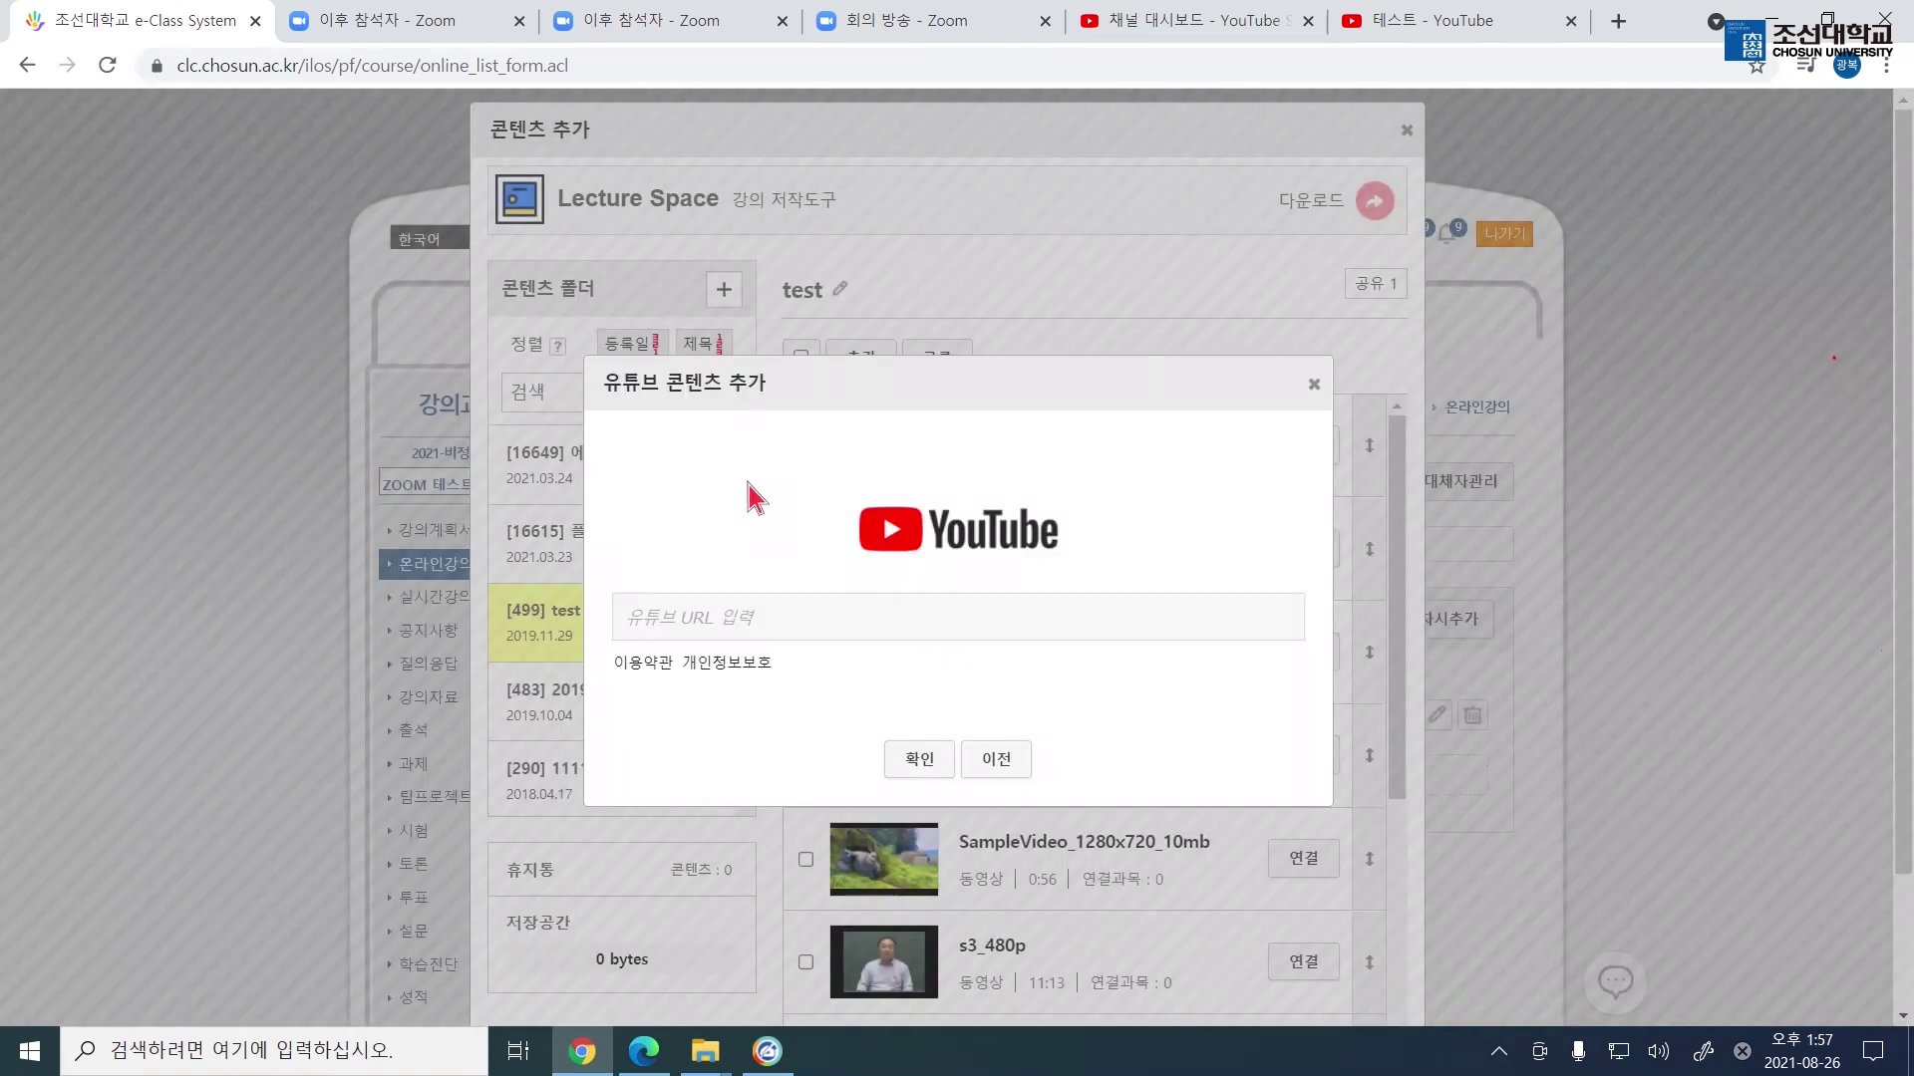
{"action": "left_click", "coordinate": [811, 619]}
{"action": "key", "text": "ctrl+v"}
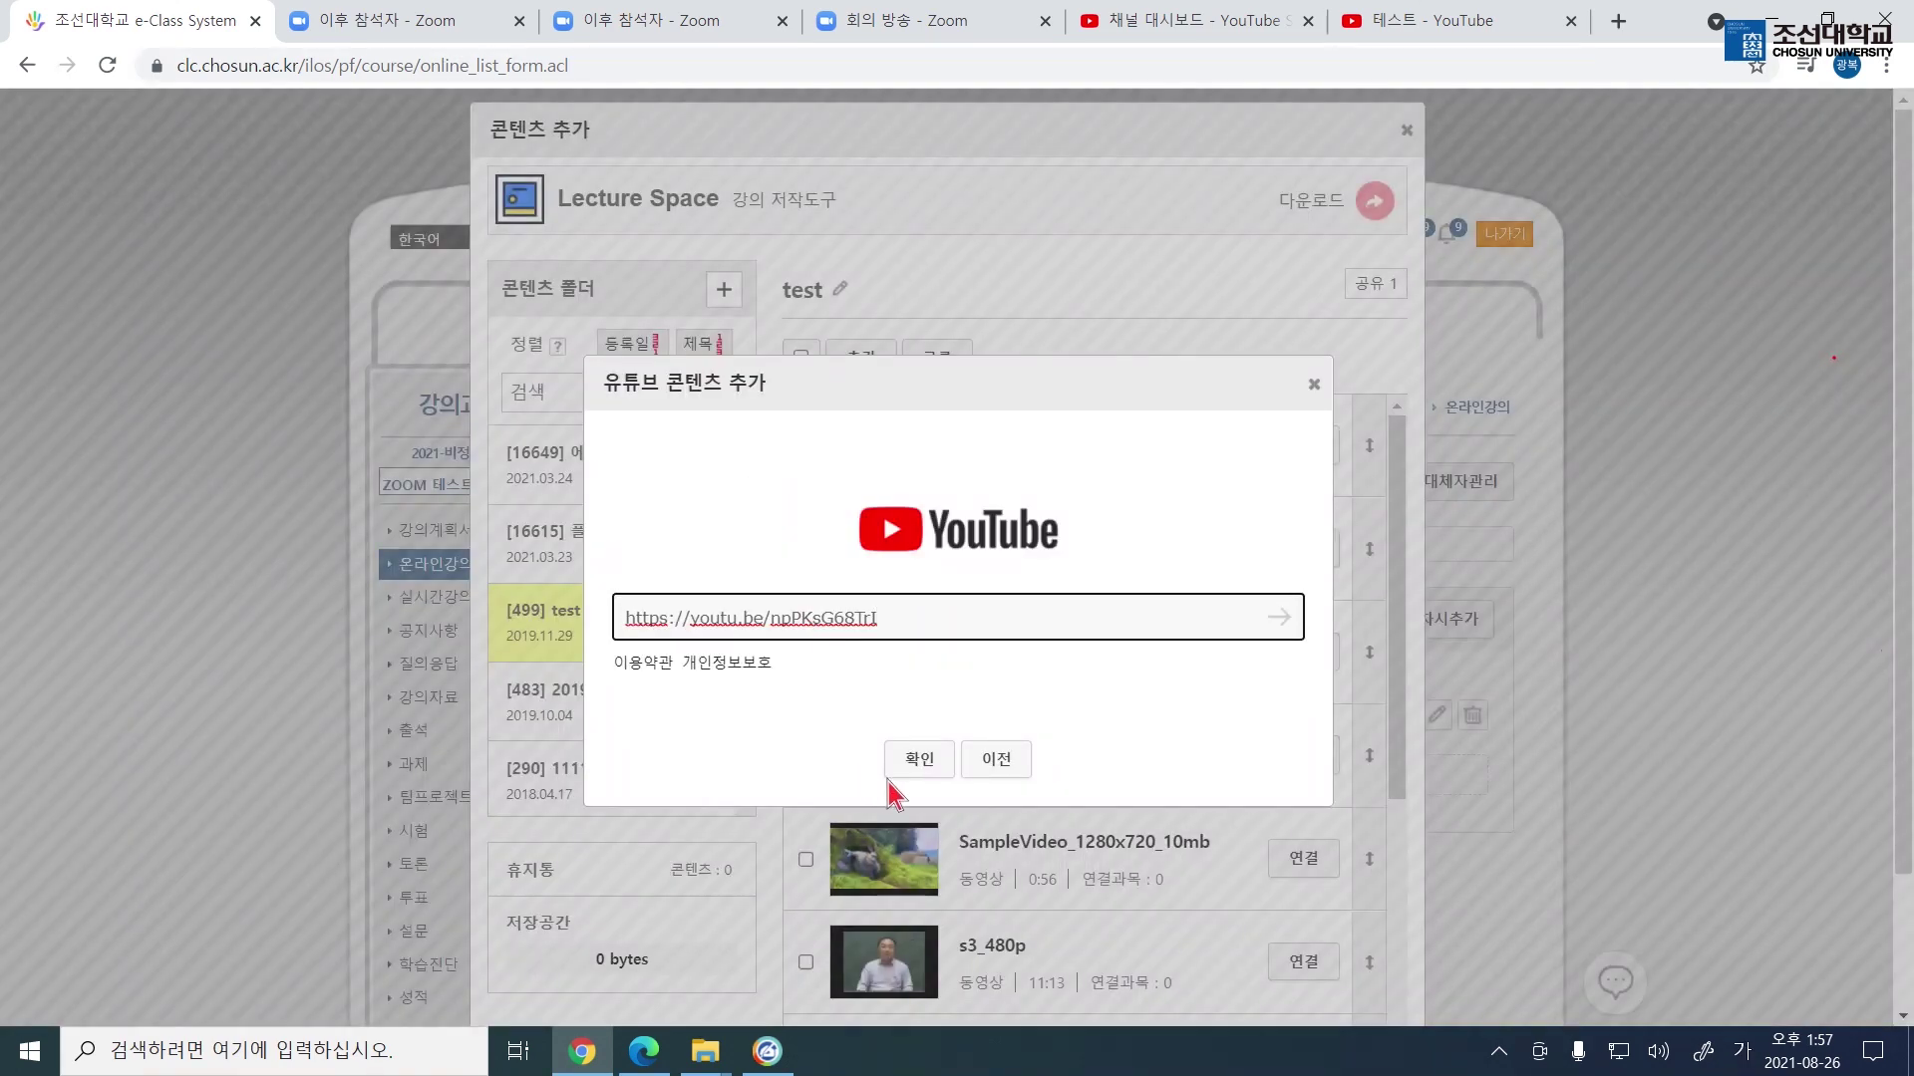
{"action": "left_click", "coordinate": [925, 762]}
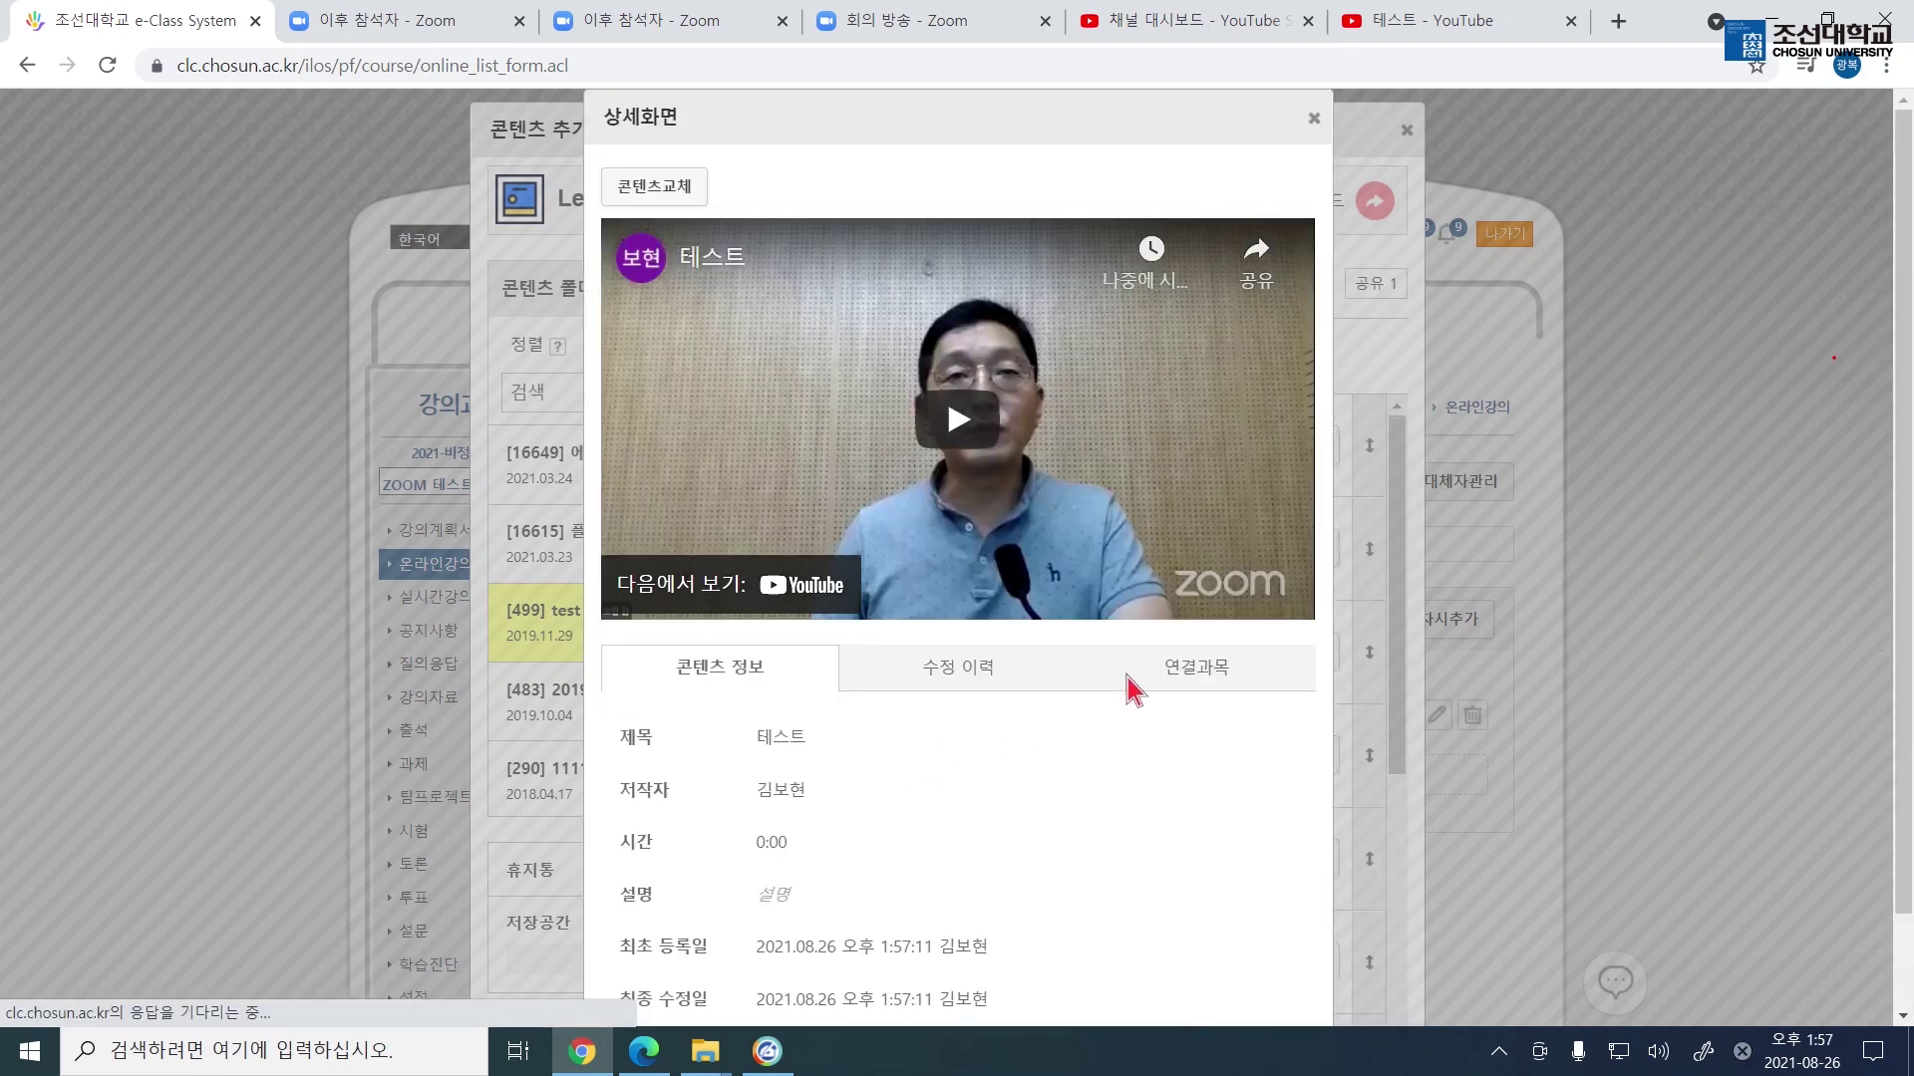
{"action": "scroll", "coordinate": [1179, 691], "scroll_direction": "down", "scroll_amount": 2}
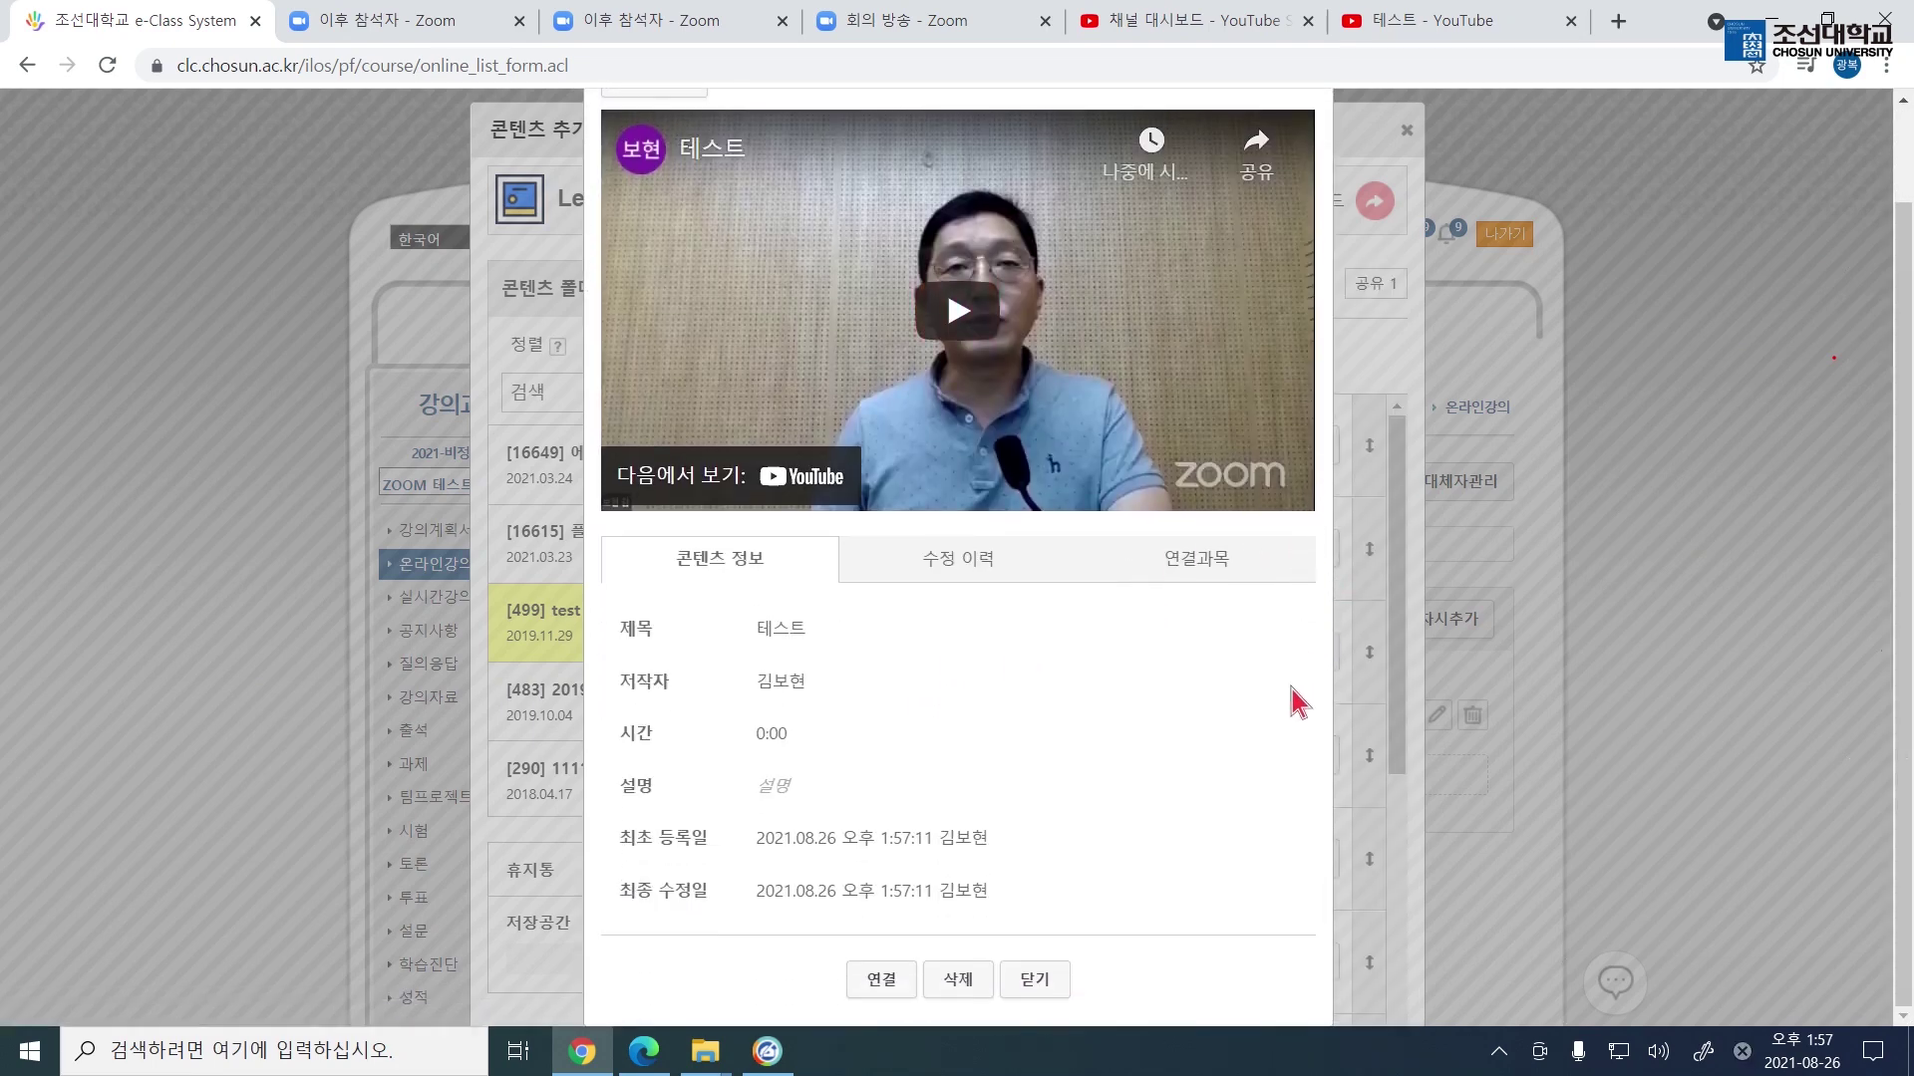
{"action": "left_click", "coordinate": [890, 983]}
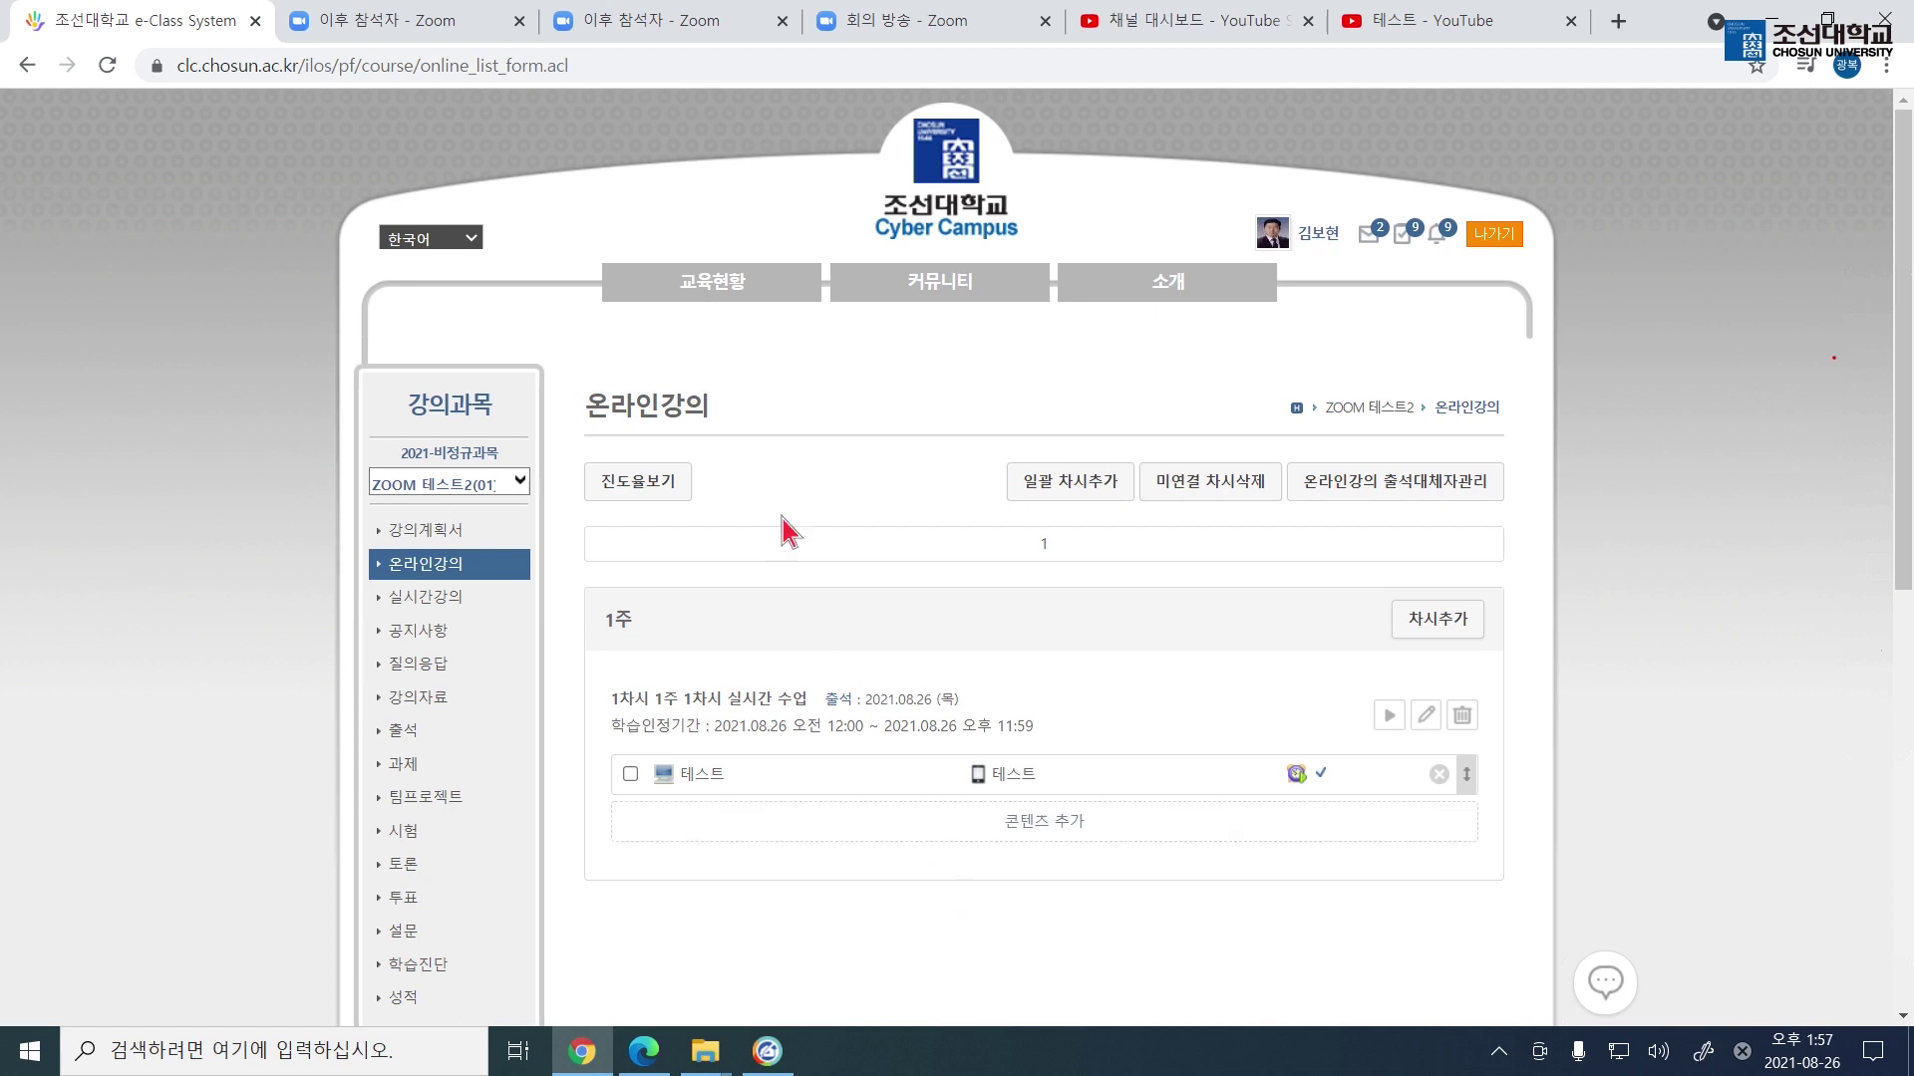
- Go back to the YouTube broadcast, close its share dialog and switch to the YouTube Studio channel dashboard
{"action": "left_click", "coordinate": [1420, 30]}
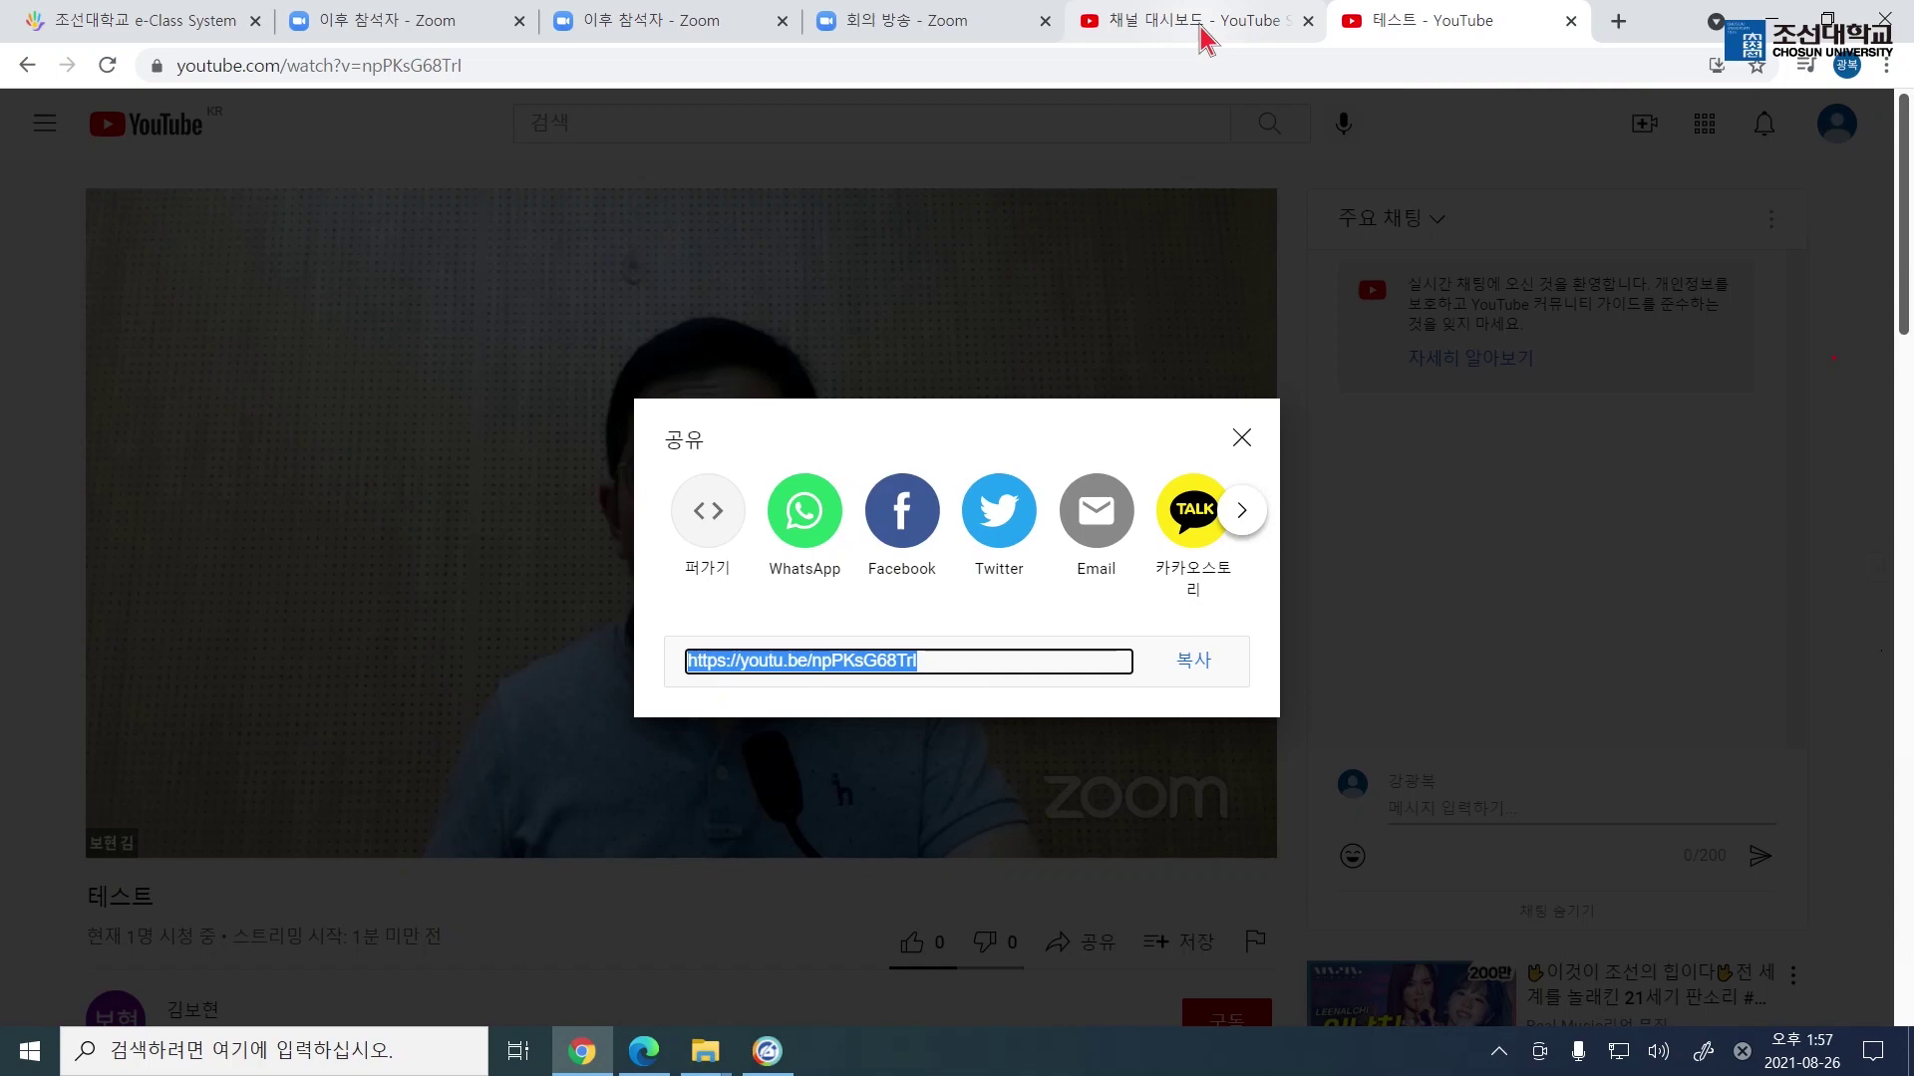
{"action": "left_click", "coordinate": [1244, 438]}
{"action": "left_click", "coordinate": [1188, 22]}
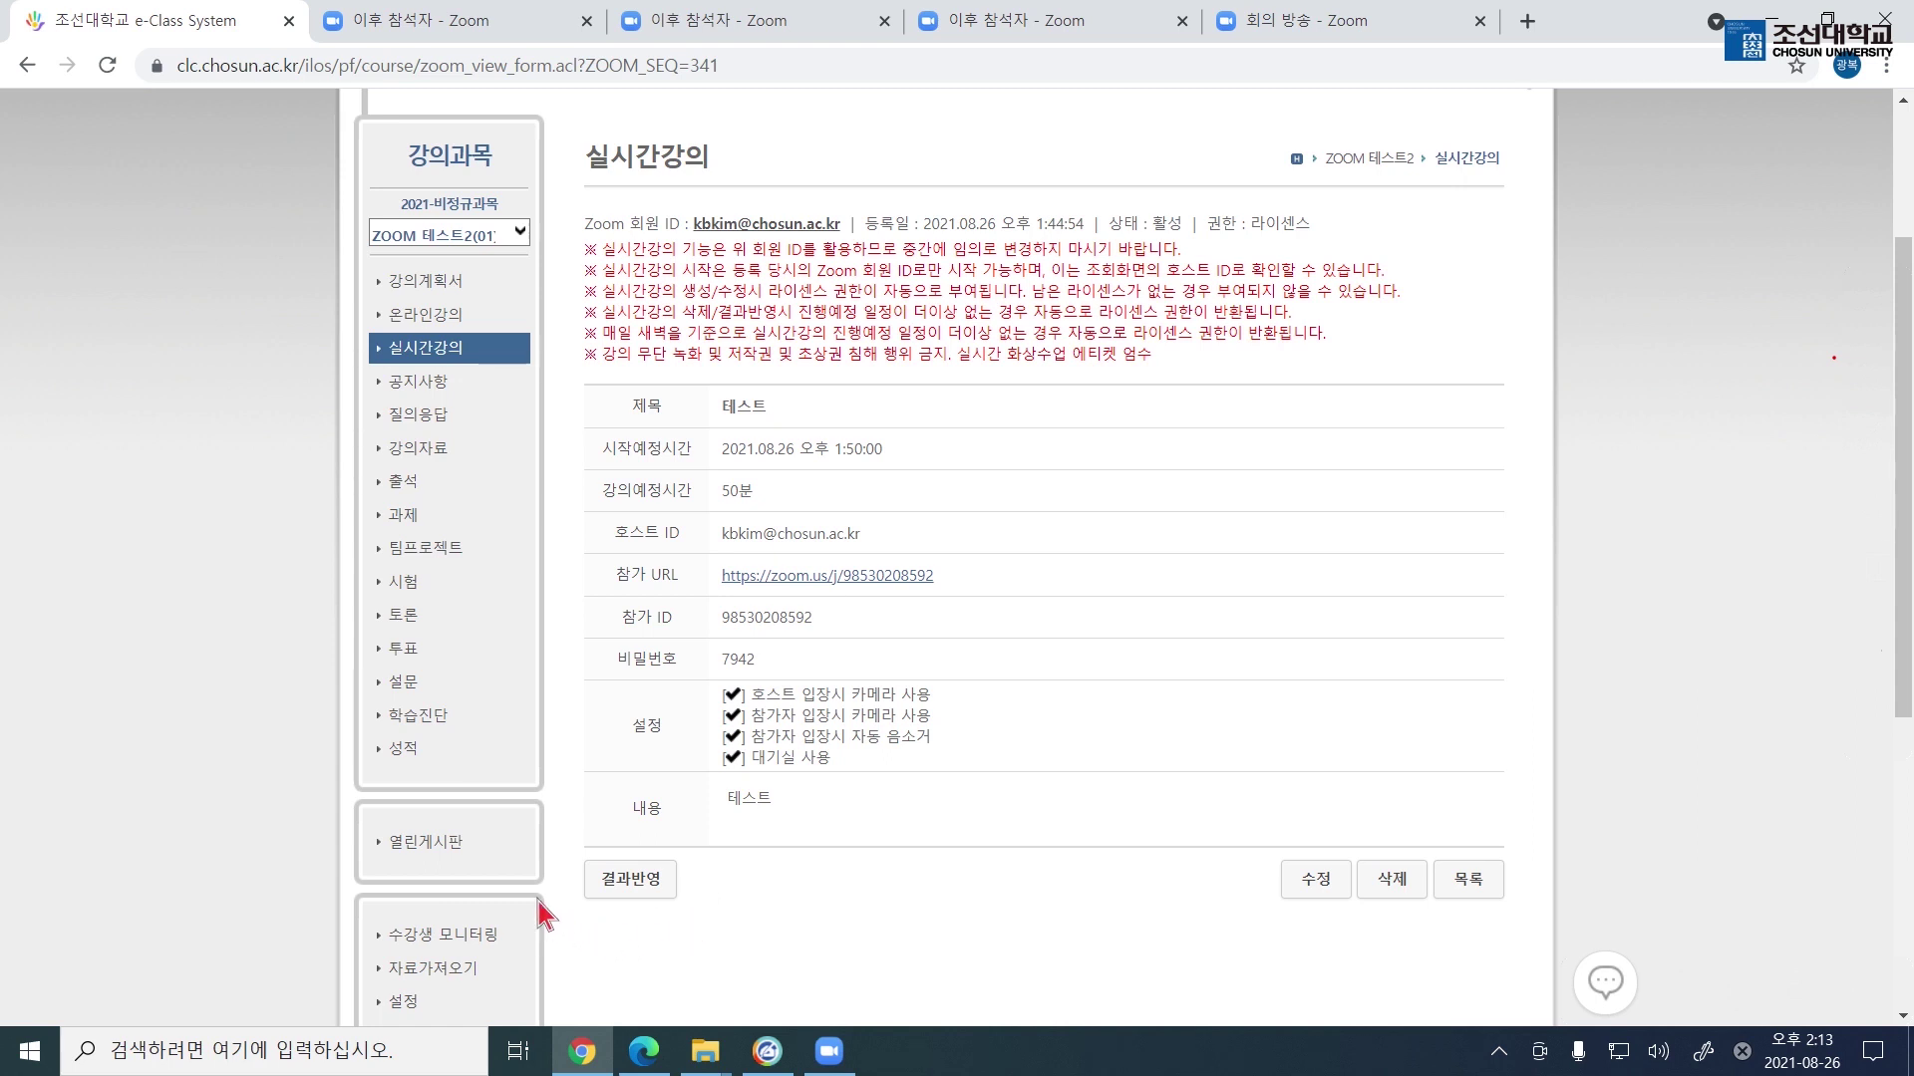
- Apply the Zoom meeting results (결과반영) to the 테스트 live lecture and view the students' participation details
{"action": "left_click", "coordinate": [631, 883]}
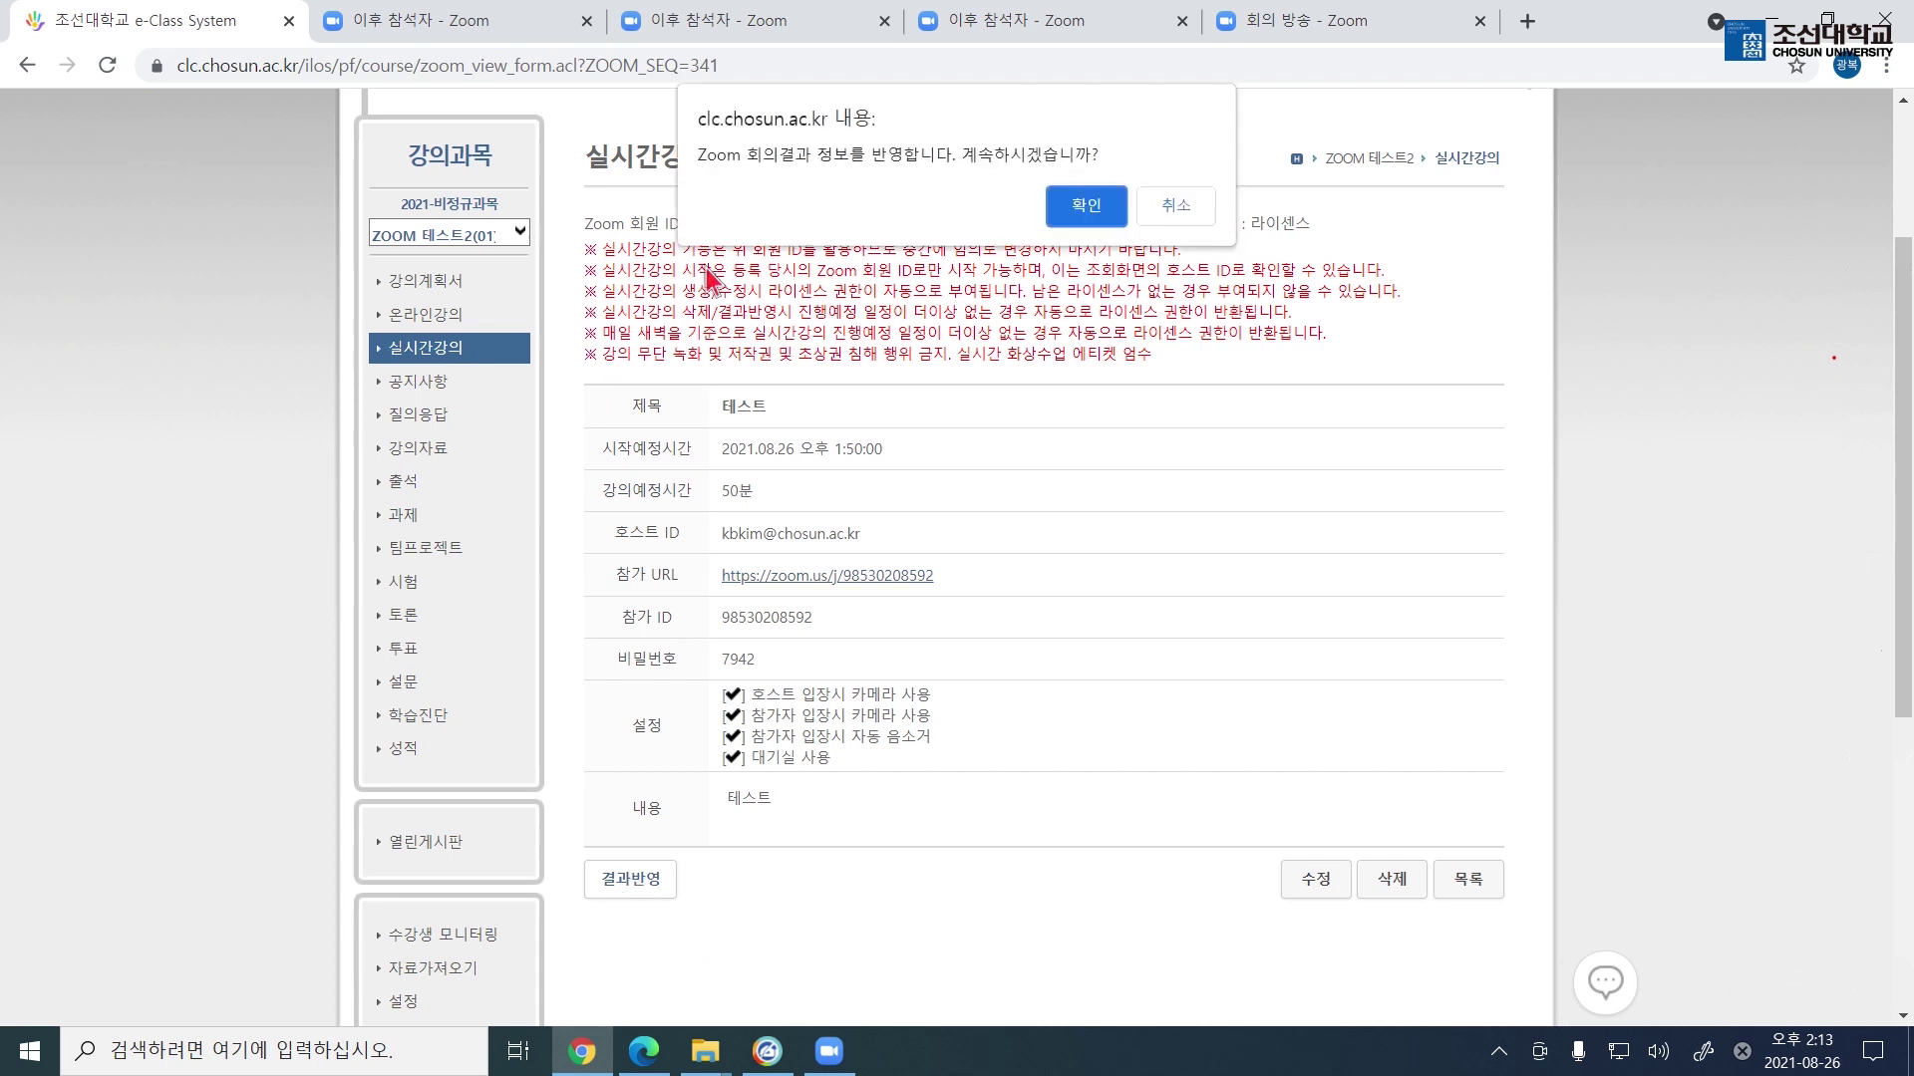
{"action": "left_click", "coordinate": [1087, 207]}
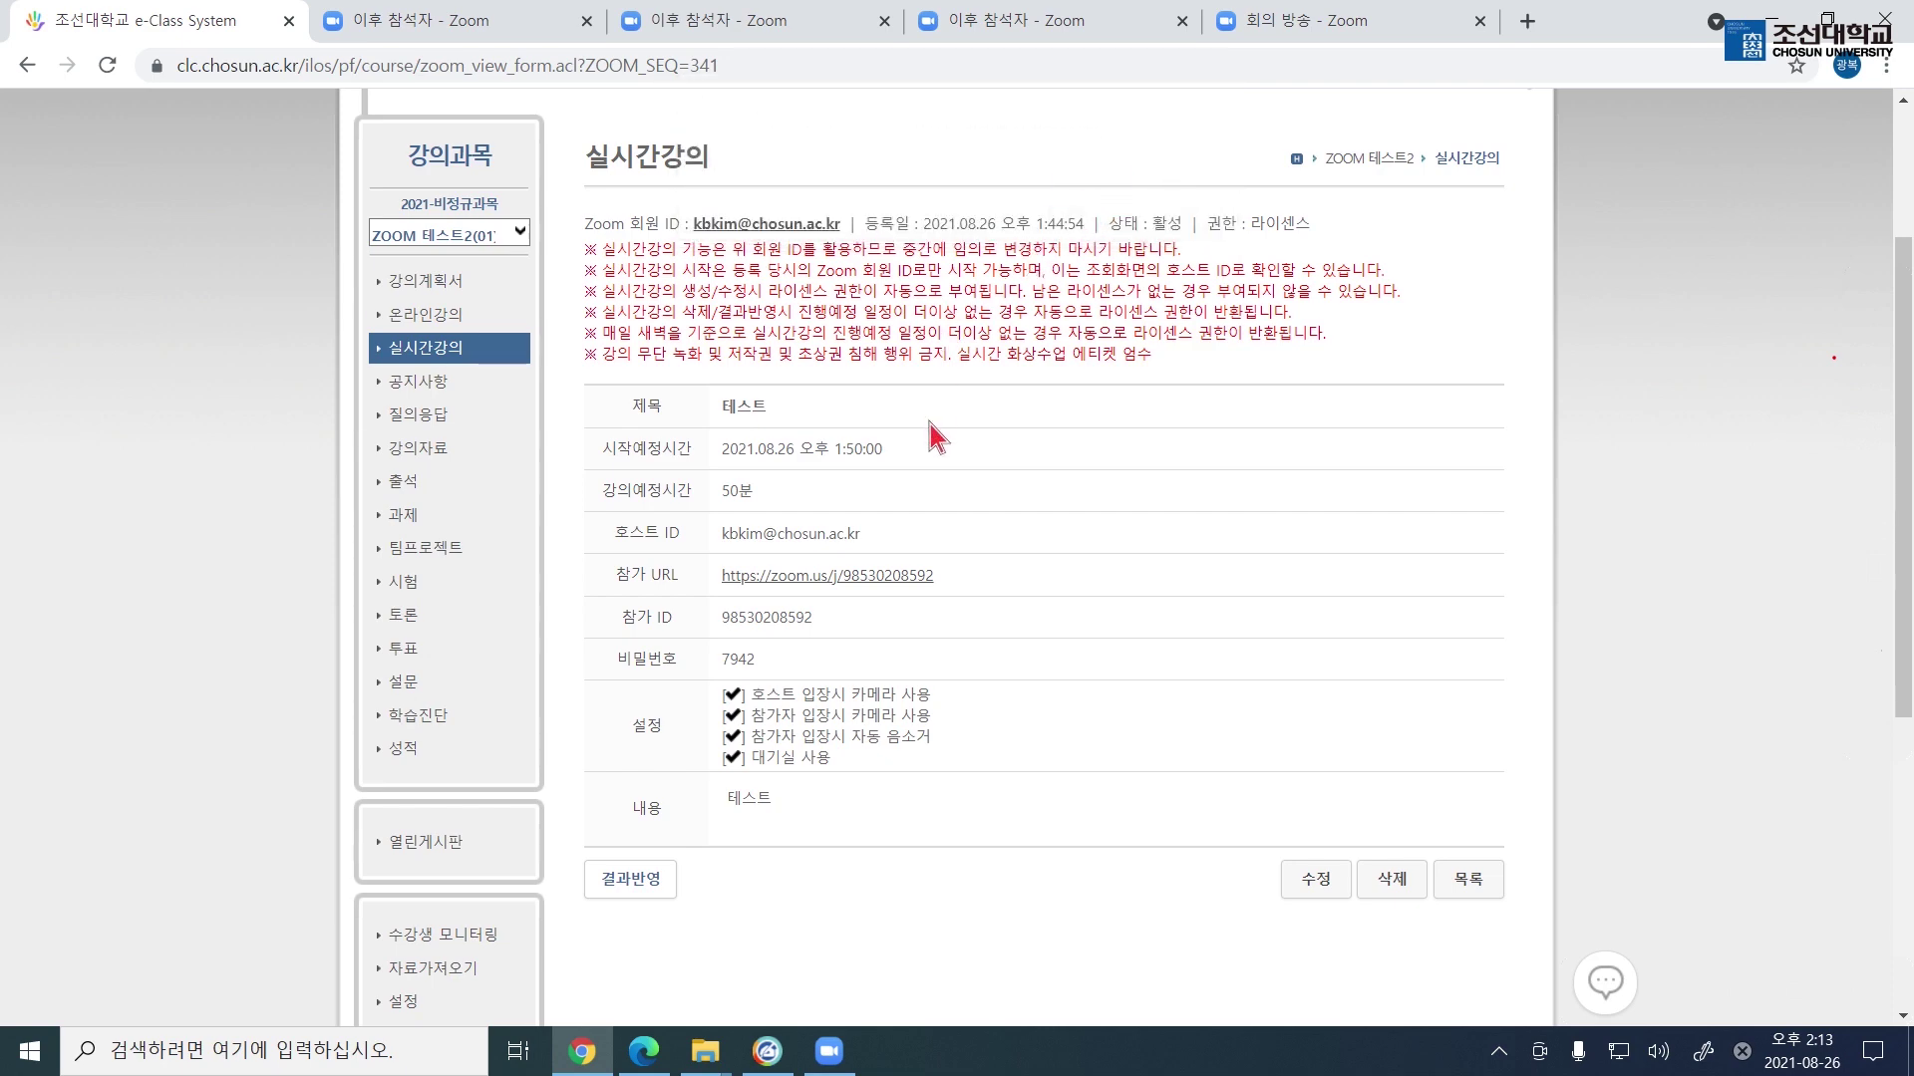
{"action": "scroll", "coordinate": [930, 427], "scroll_direction": "down", "scroll_amount": 9}
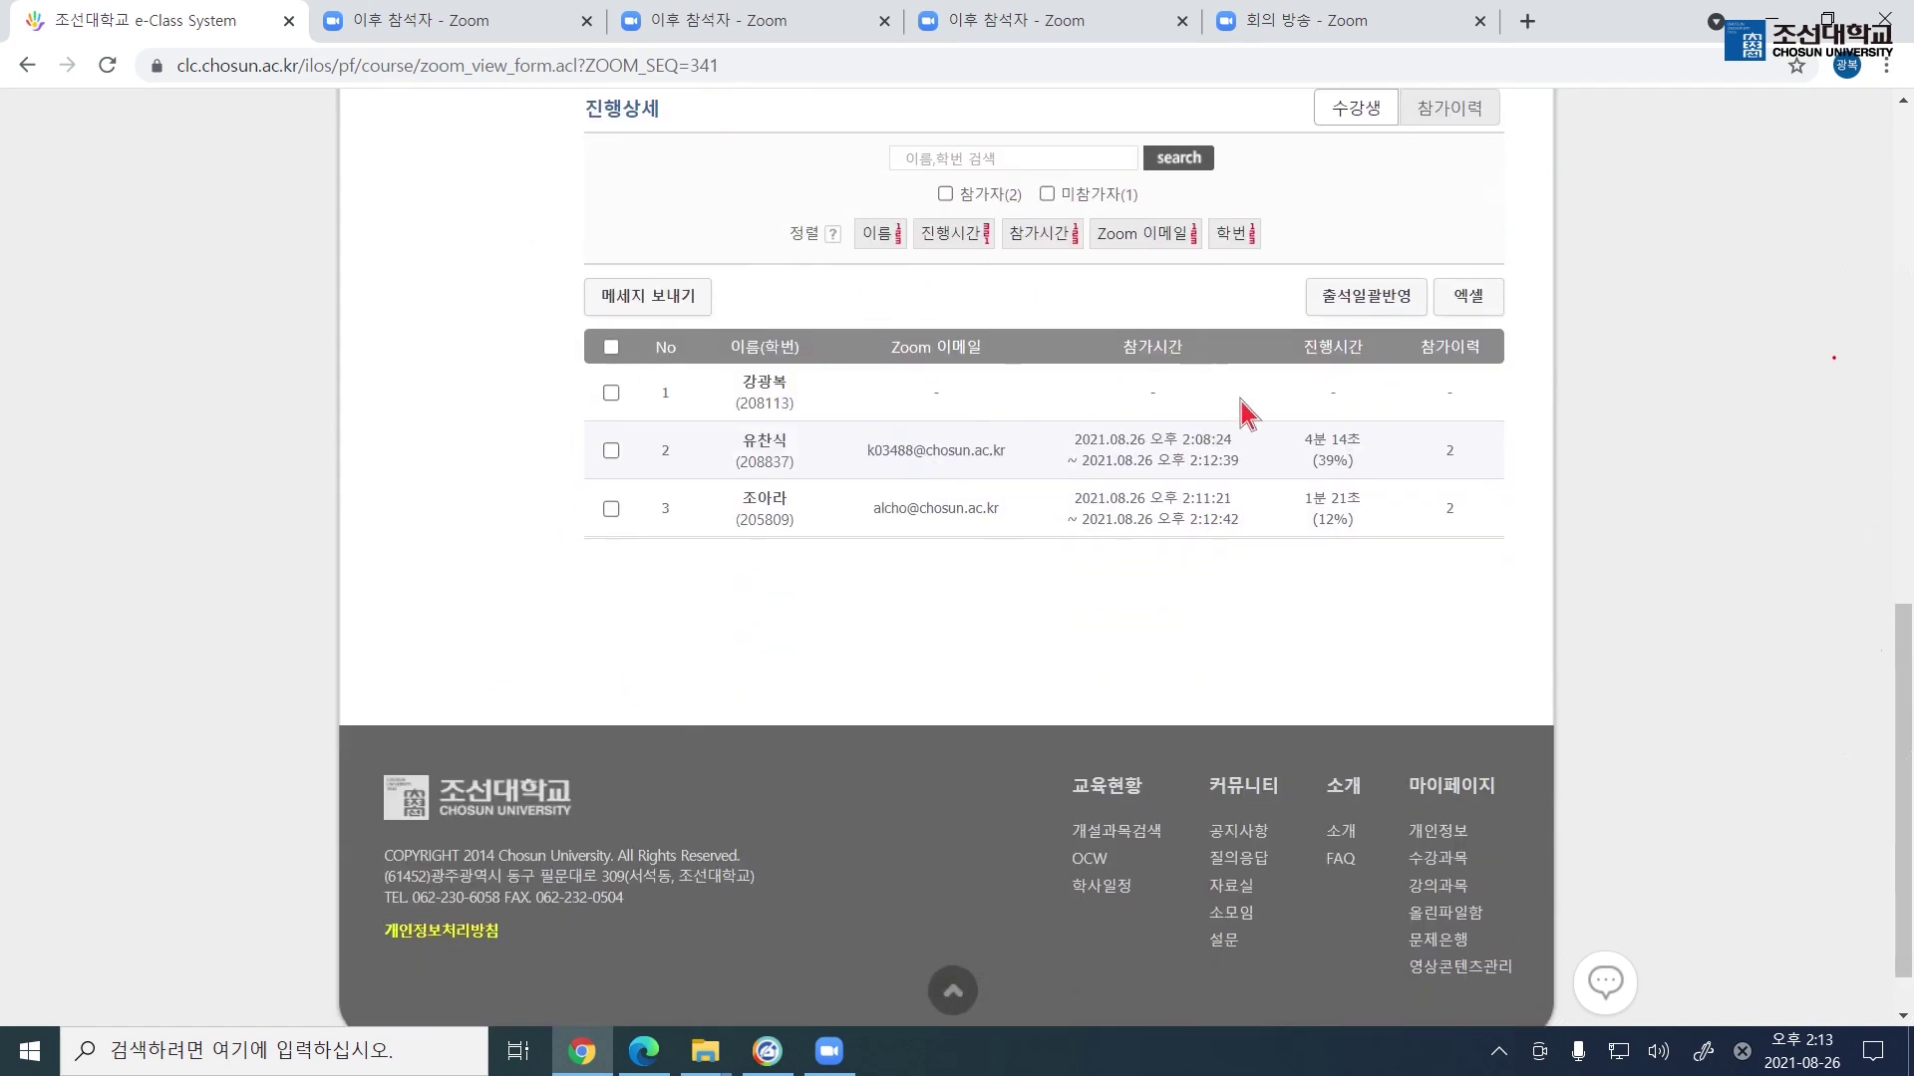
{"action": "scroll", "coordinate": [1252, 439], "scroll_direction": "up", "scroll_amount": 1}
{"action": "scroll", "coordinate": [917, 691], "scroll_direction": "up", "scroll_amount": 2}
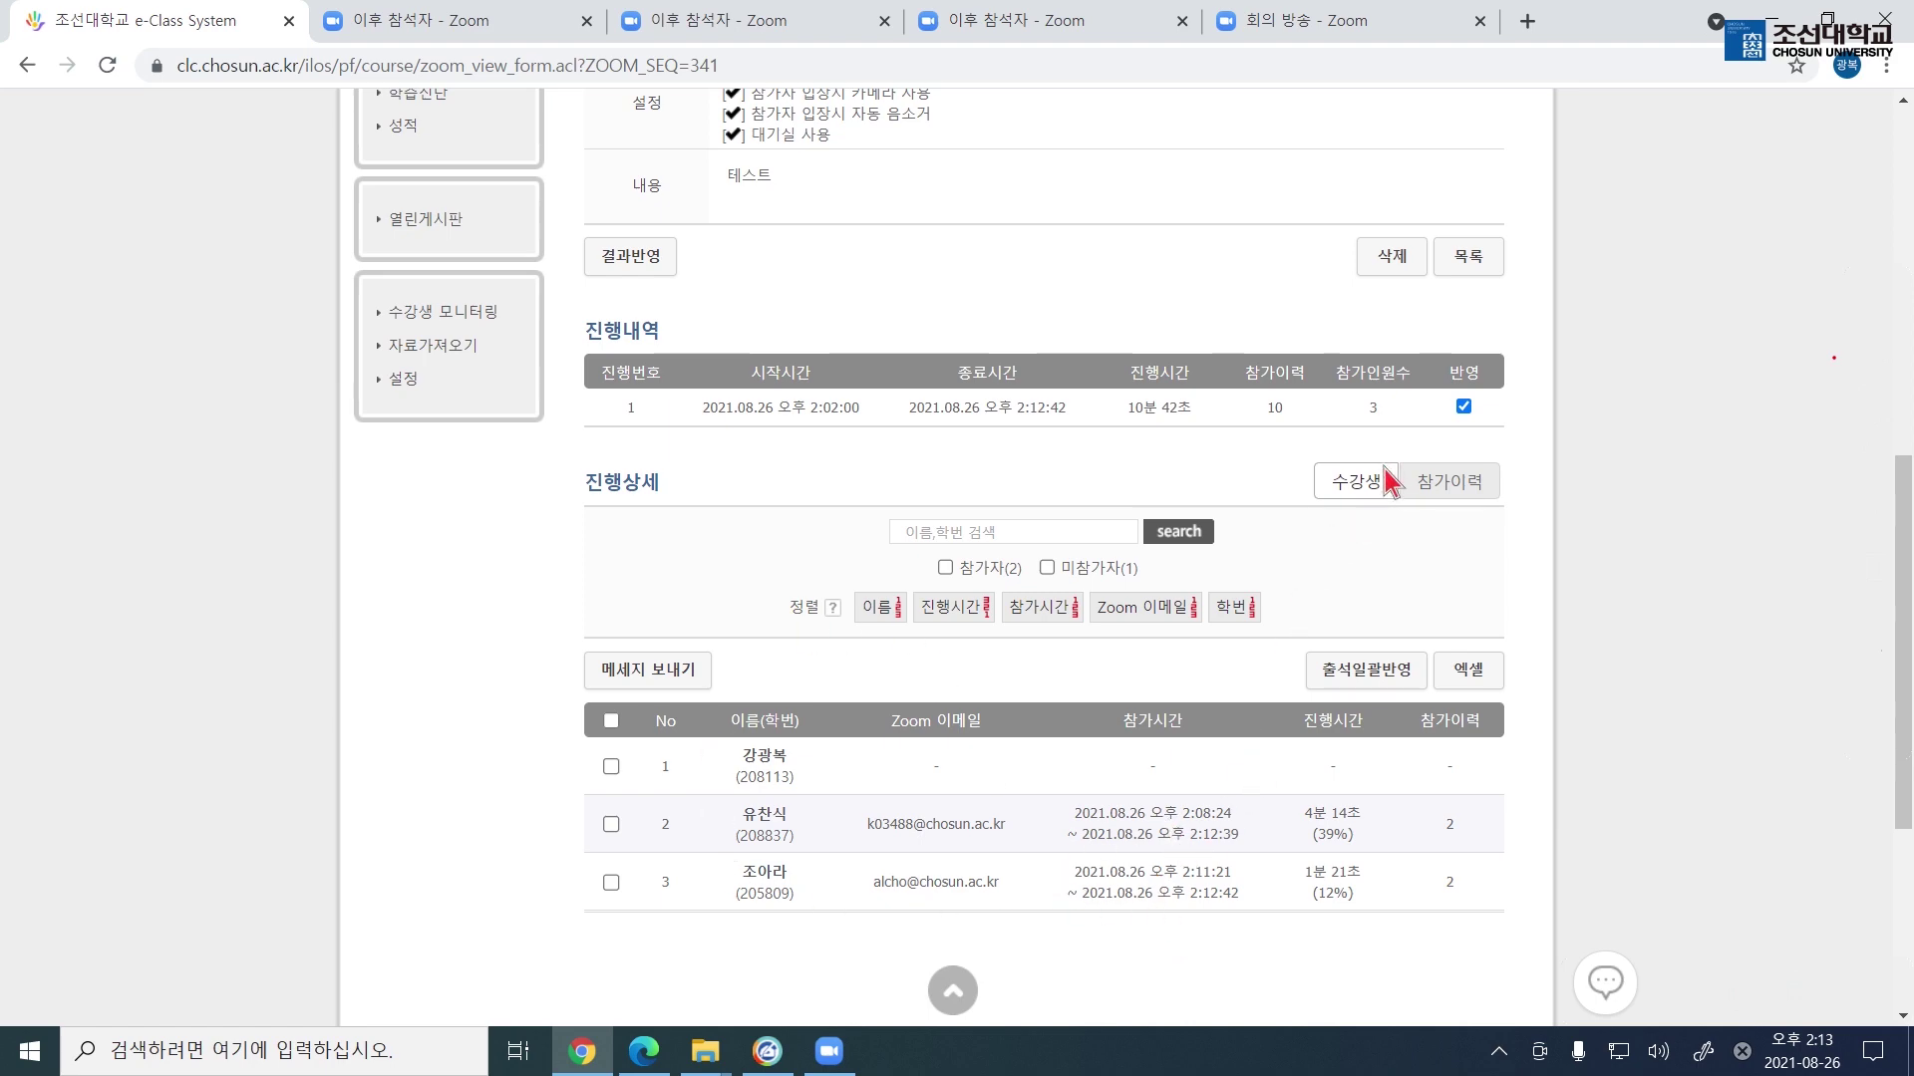
- Examine the lecture's participation history (참가이력), including each participant's enrolment status, entry and exit times and duration
{"action": "left_click", "coordinate": [1461, 488]}
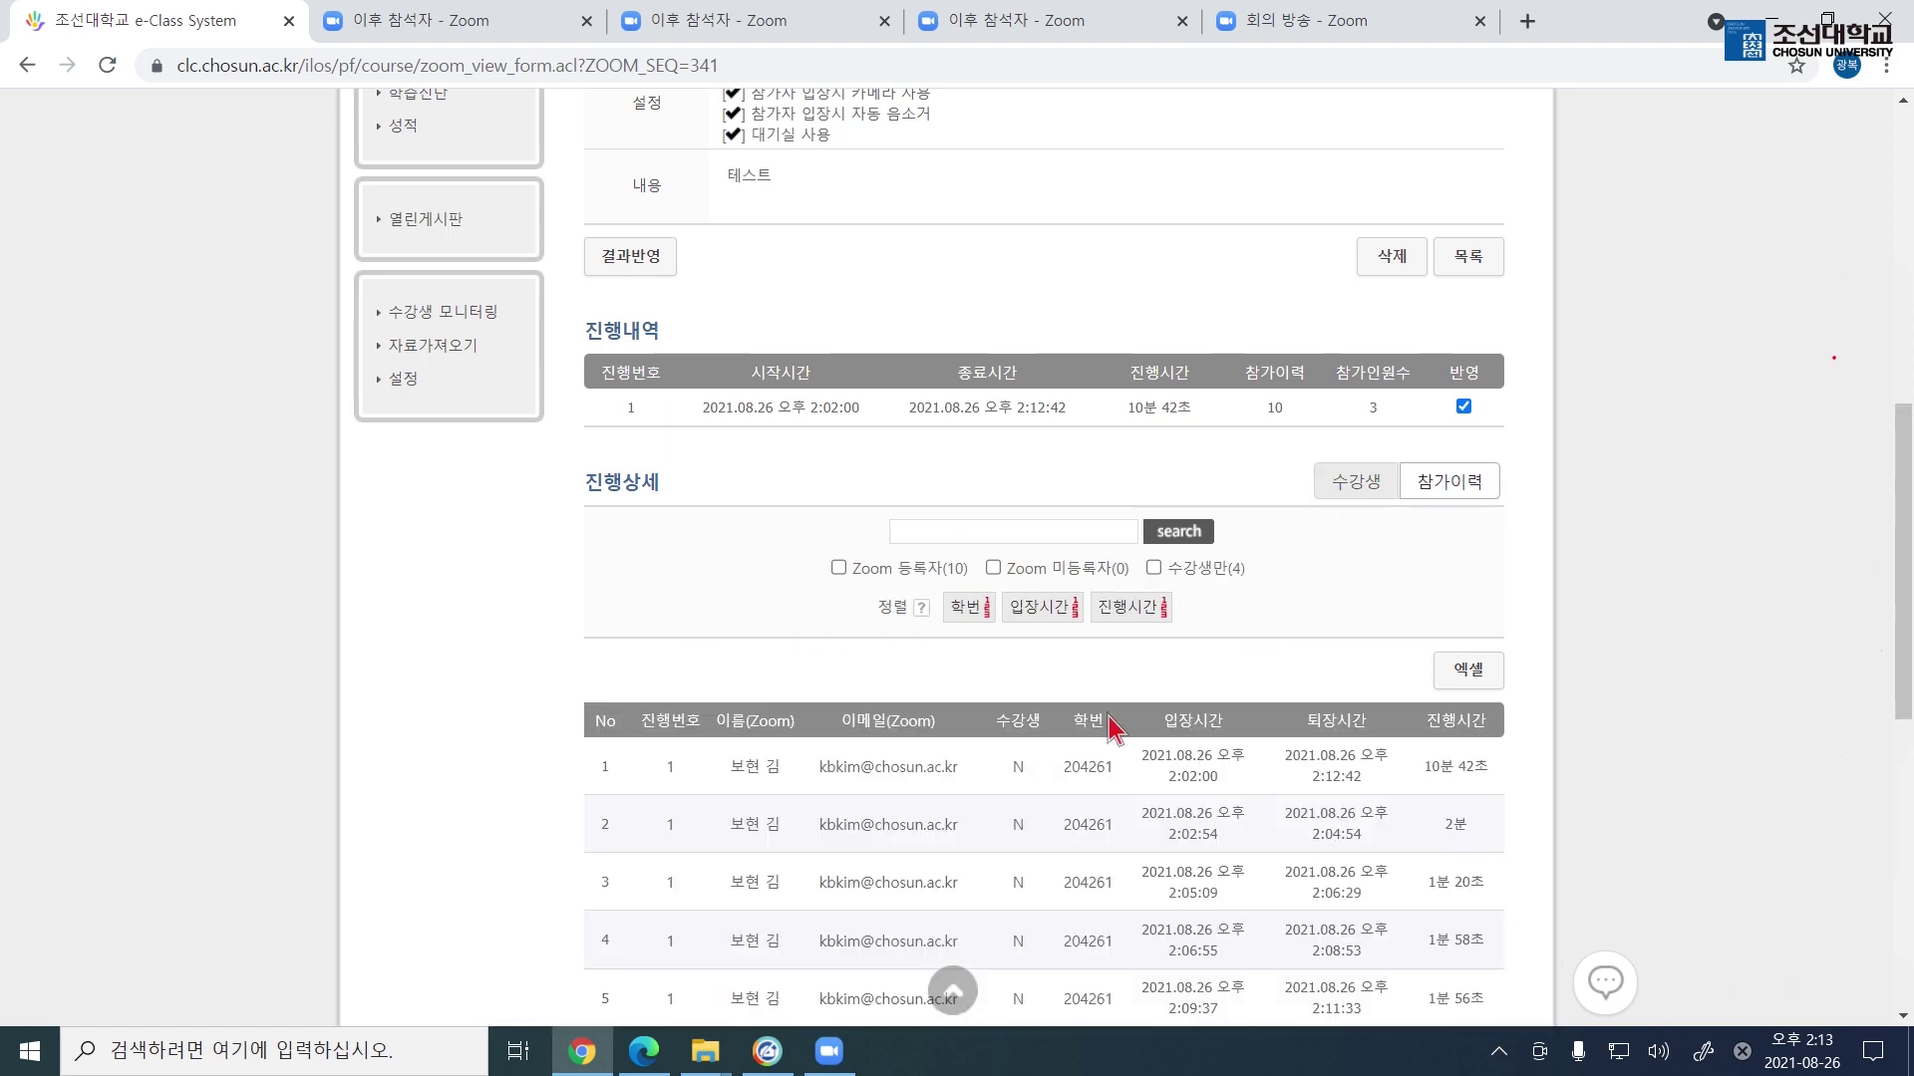
{"action": "scroll", "coordinate": [997, 733], "scroll_direction": "down", "scroll_amount": 3}
{"action": "scroll", "coordinate": [1024, 887], "scroll_direction": "down", "scroll_amount": 5}
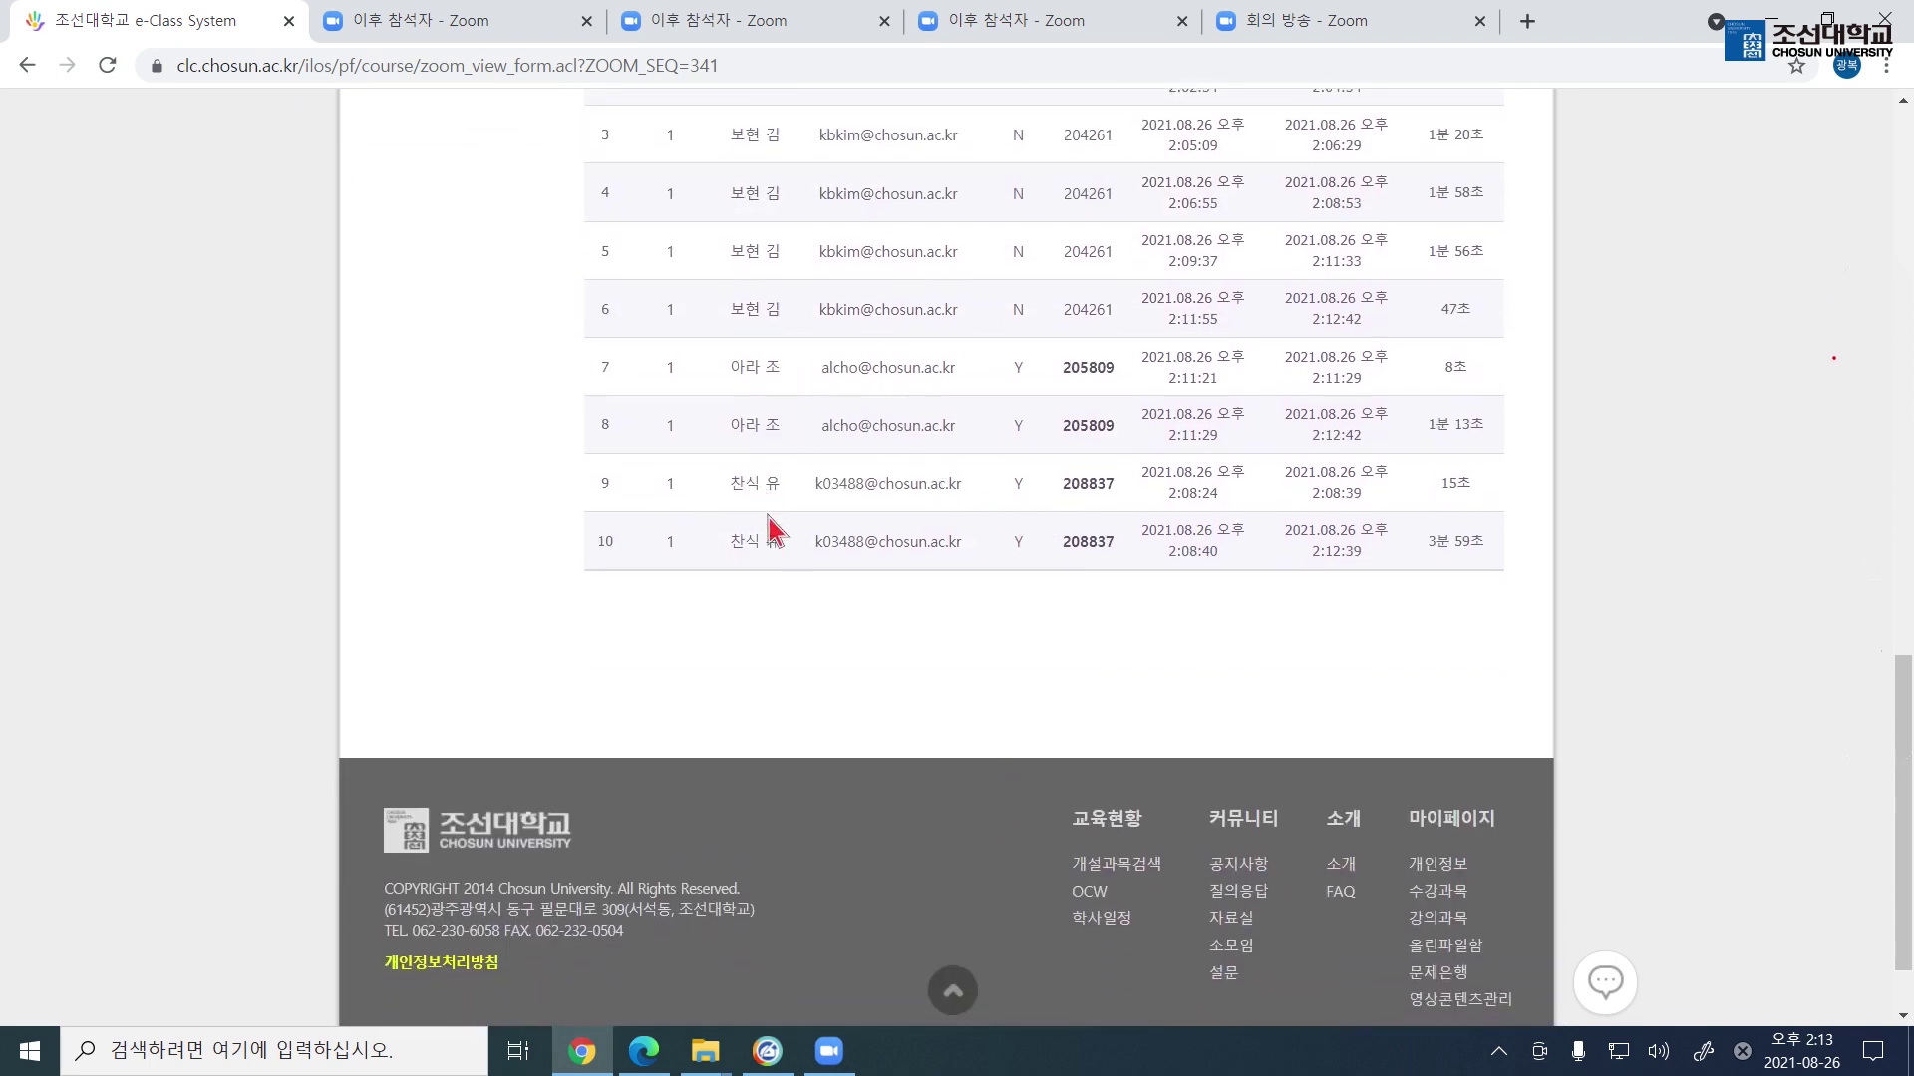
{"action": "scroll", "coordinate": [1031, 485], "scroll_direction": "up", "scroll_amount": 3}
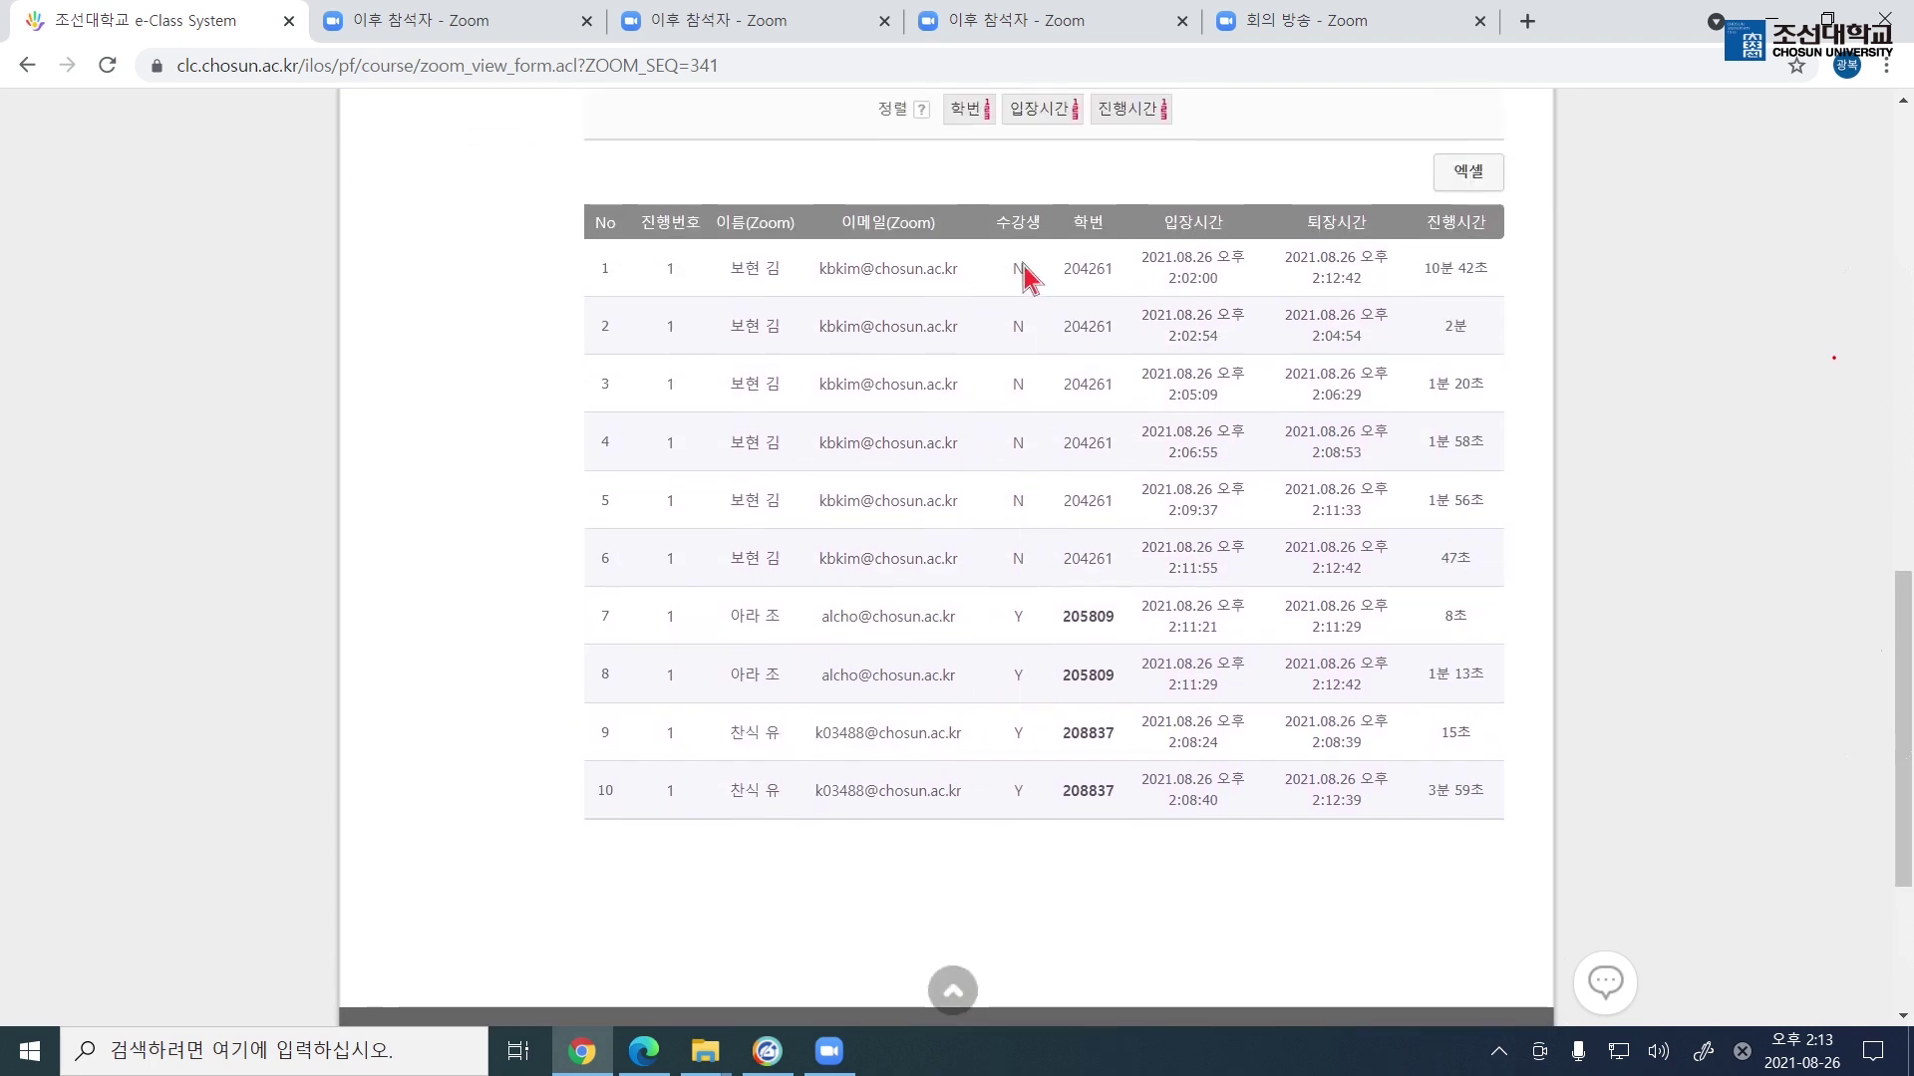
{"action": "scroll", "coordinate": [1038, 393], "scroll_direction": "up", "scroll_amount": 3}
{"action": "scroll", "coordinate": [1038, 407], "scroll_direction": "up", "scroll_amount": 3}
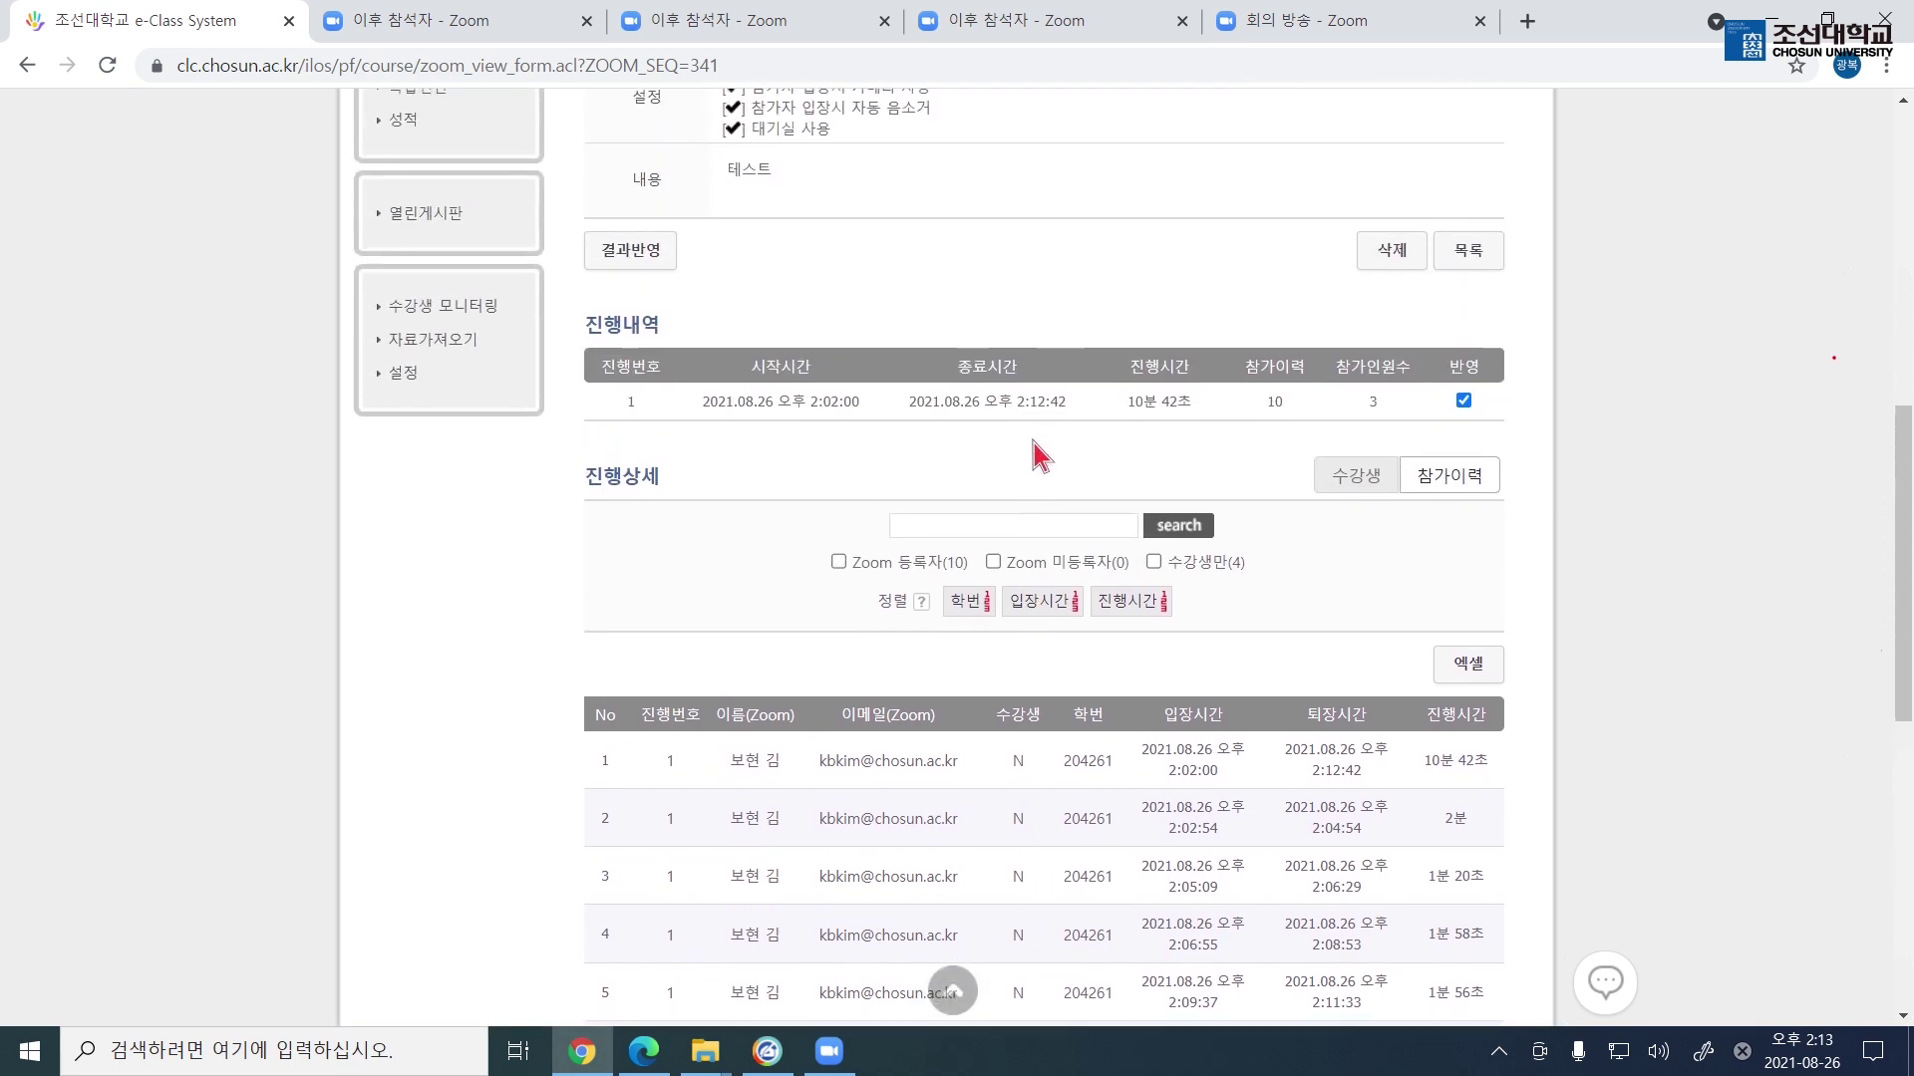
{"action": "scroll", "coordinate": [1038, 555], "scroll_direction": "down", "scroll_amount": 3}
{"action": "scroll", "coordinate": [1146, 518], "scroll_direction": "up", "scroll_amount": 1}
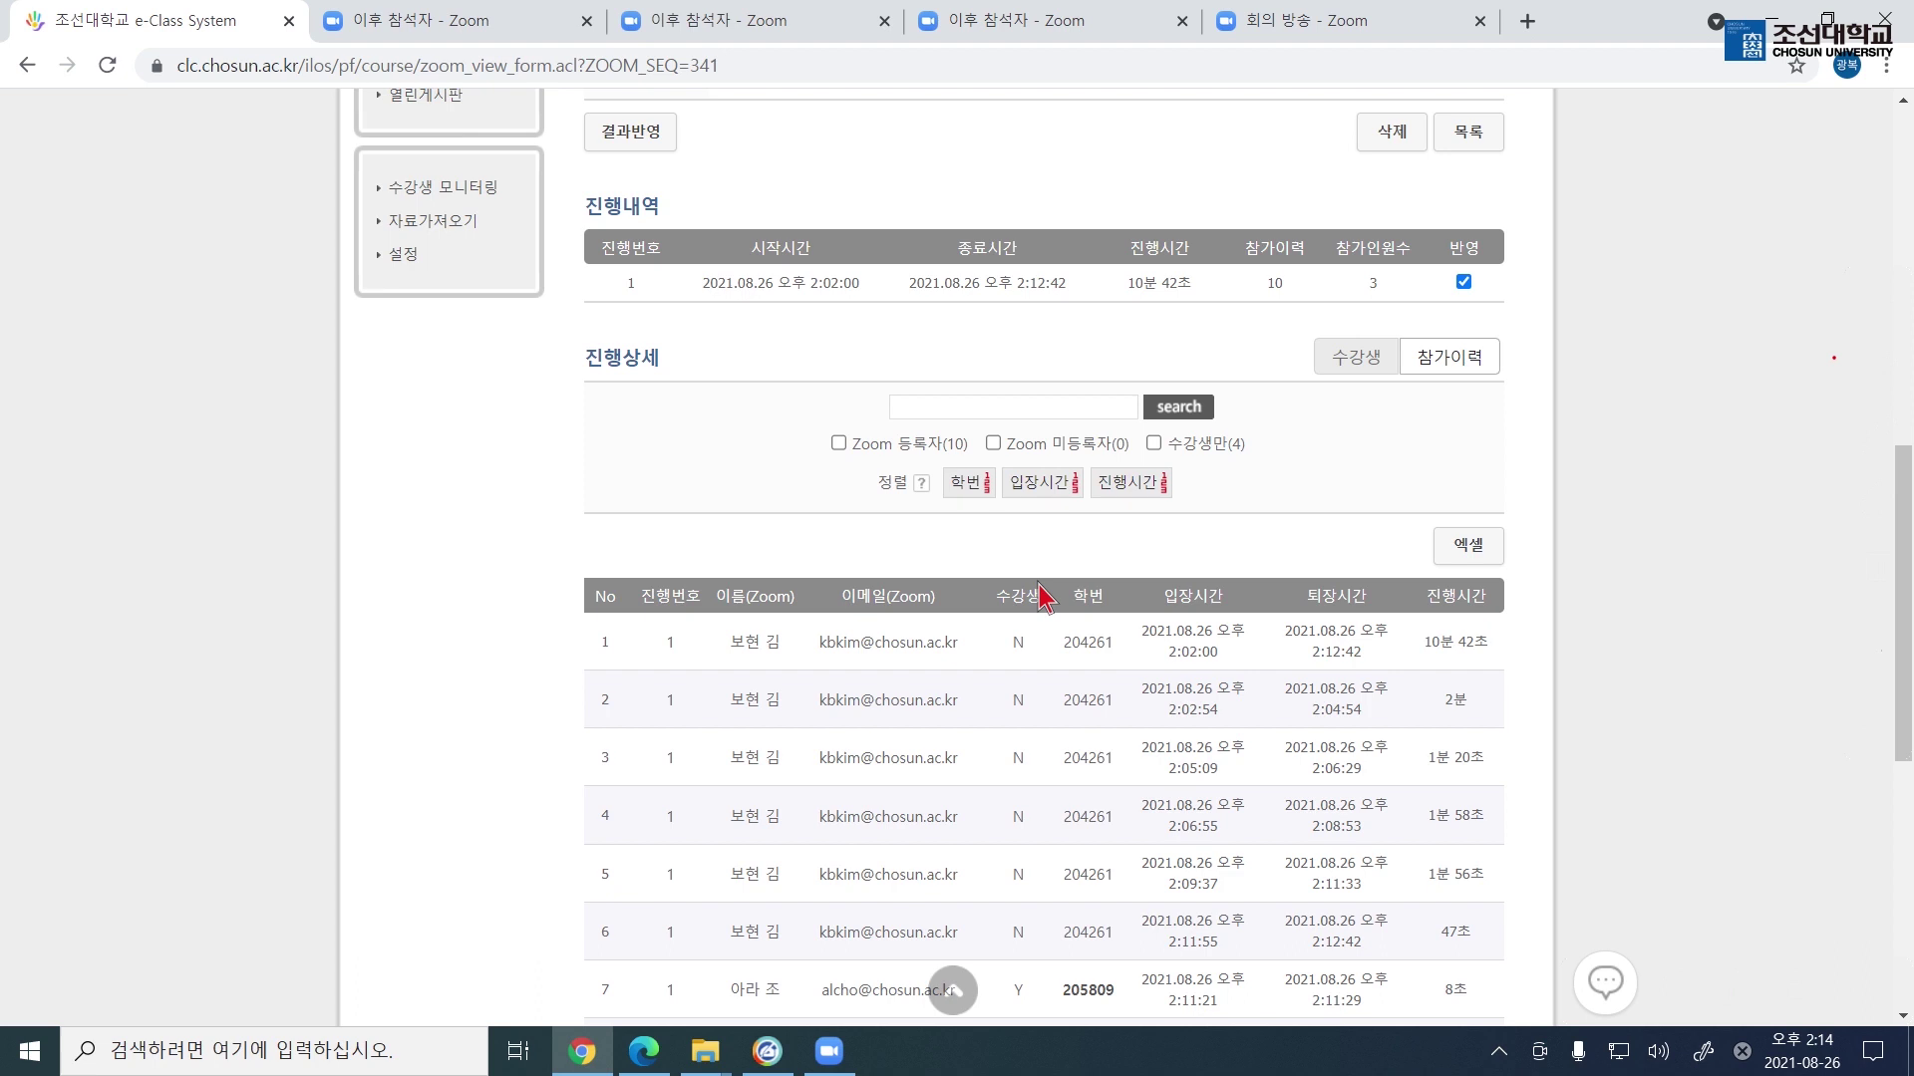
- Start a bulk attendance entry (출석일괄반영) from the student list as new (신규) for week 1, session 2, dated 2021.08.26
{"action": "left_click", "coordinate": [1362, 357]}
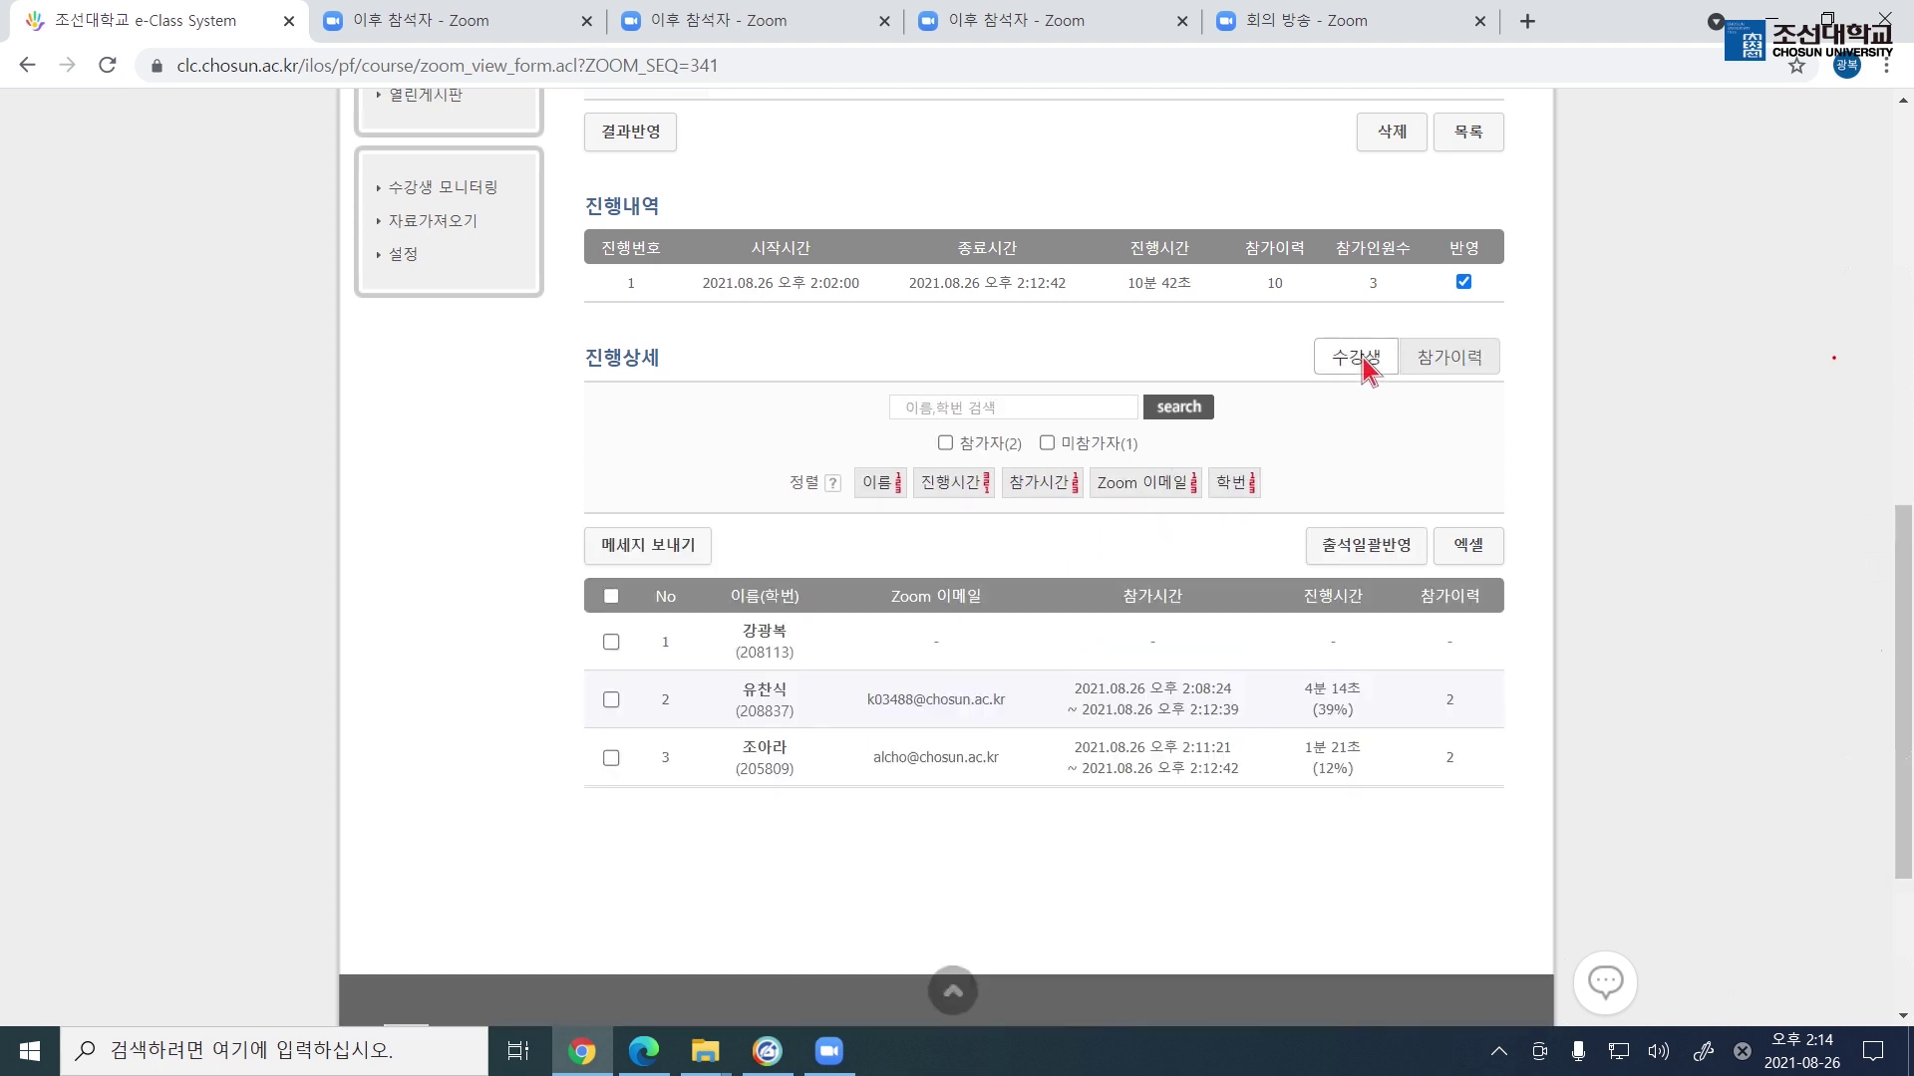
{"action": "left_click", "coordinate": [1364, 550]}
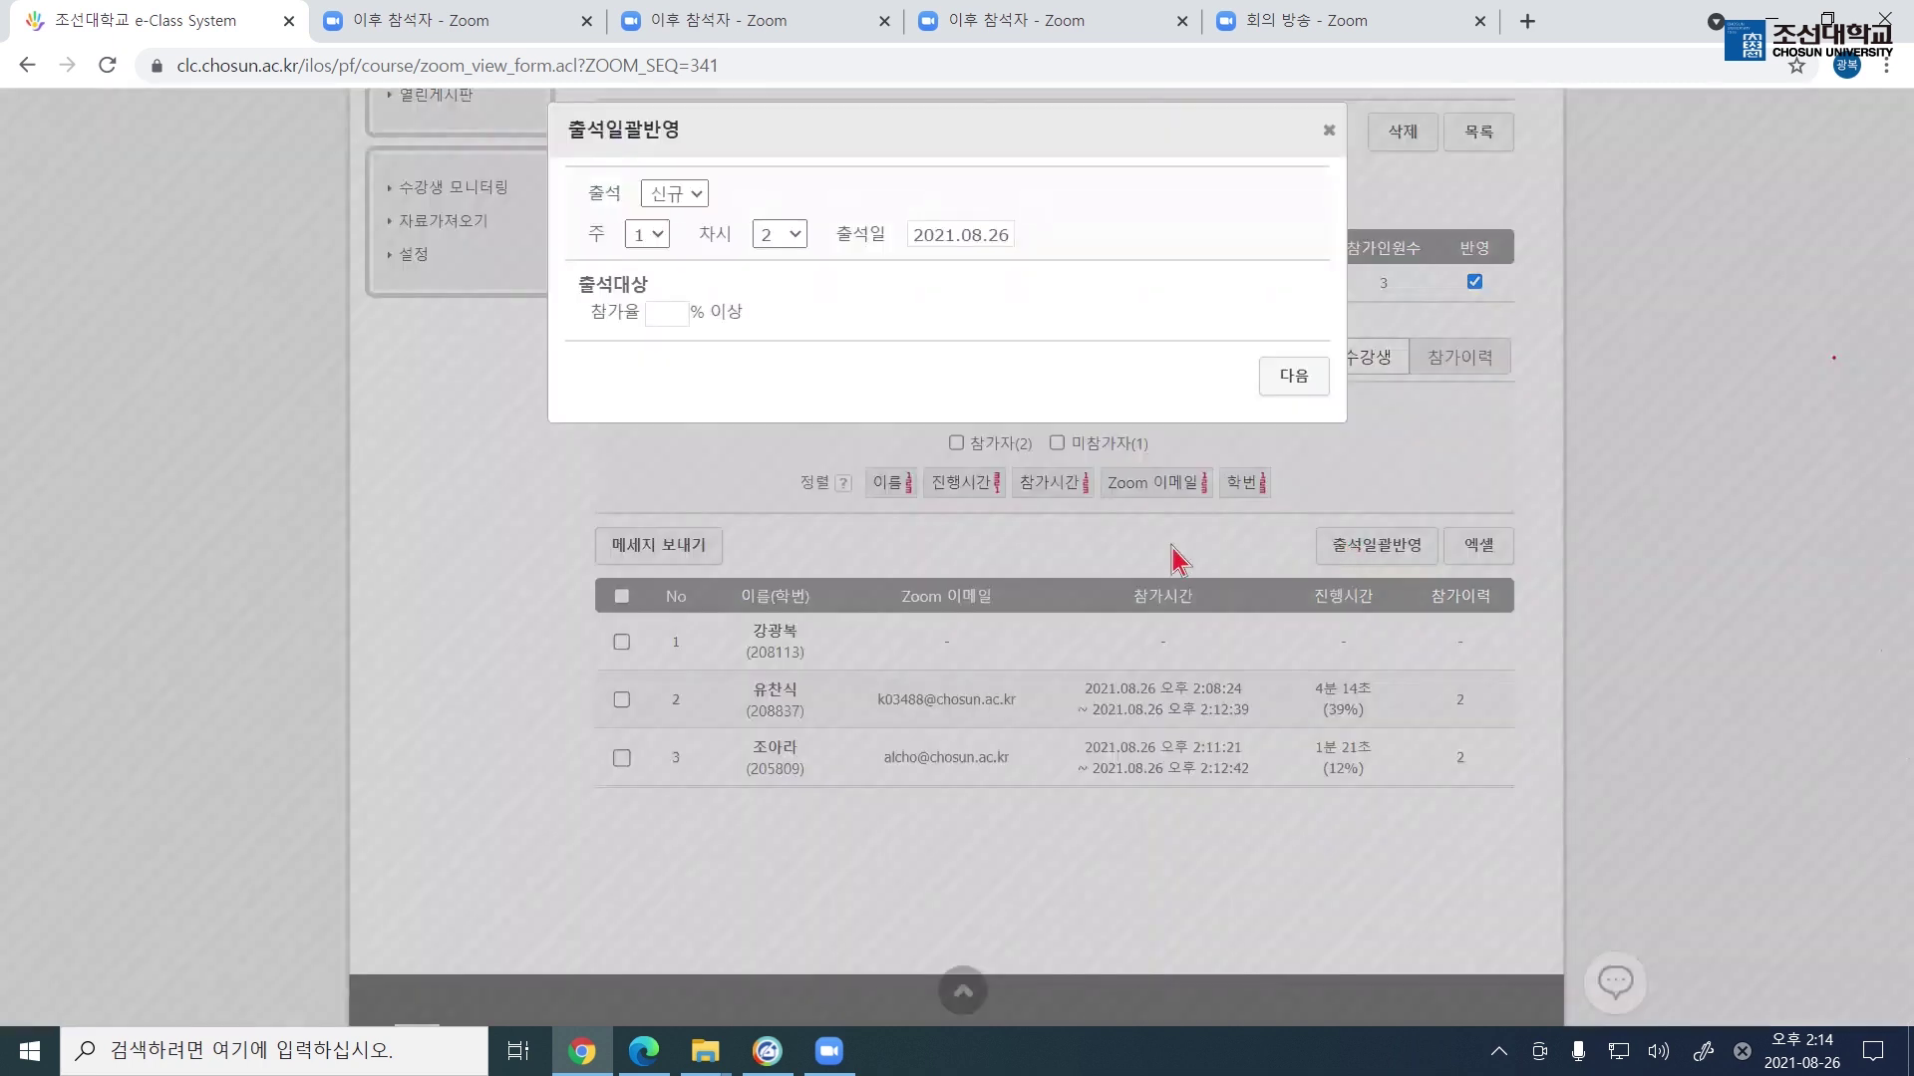
{"action": "left_click", "coordinate": [704, 197]}
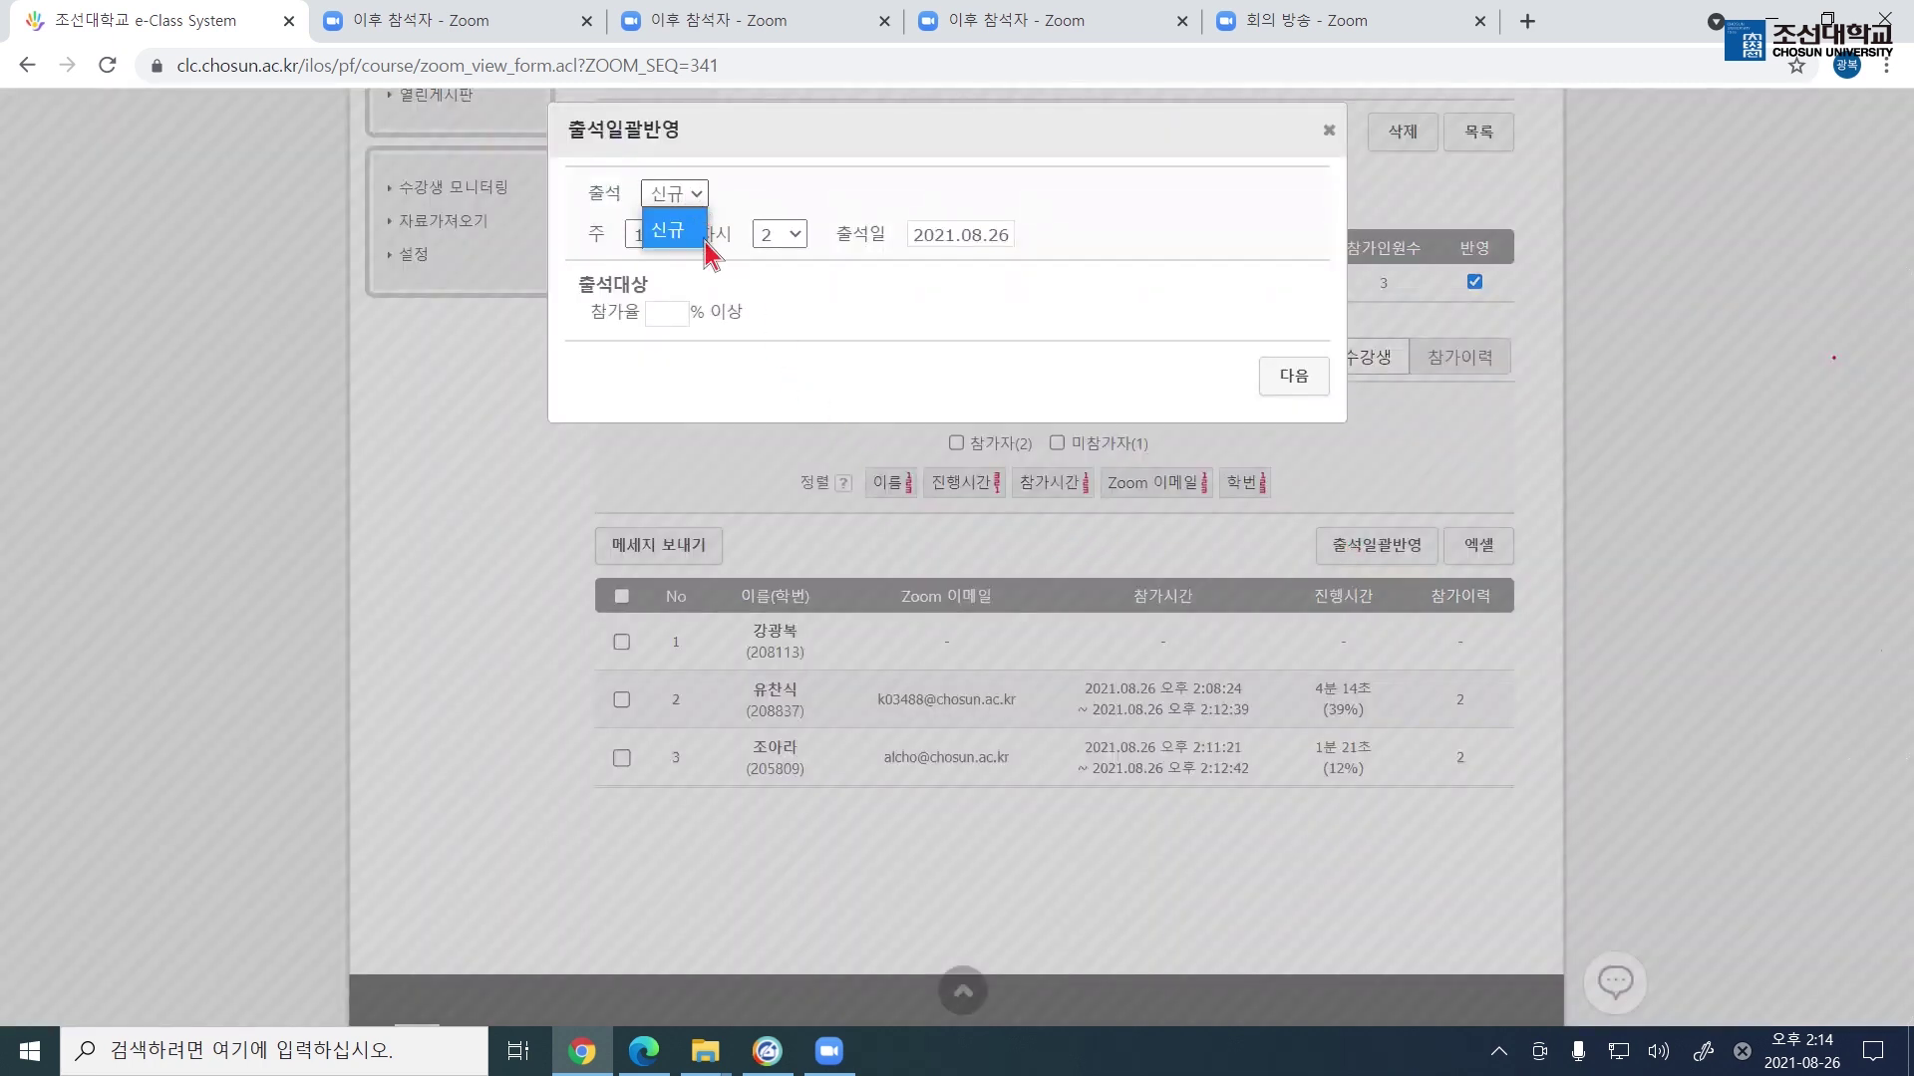
{"action": "left_click", "coordinate": [694, 235]}
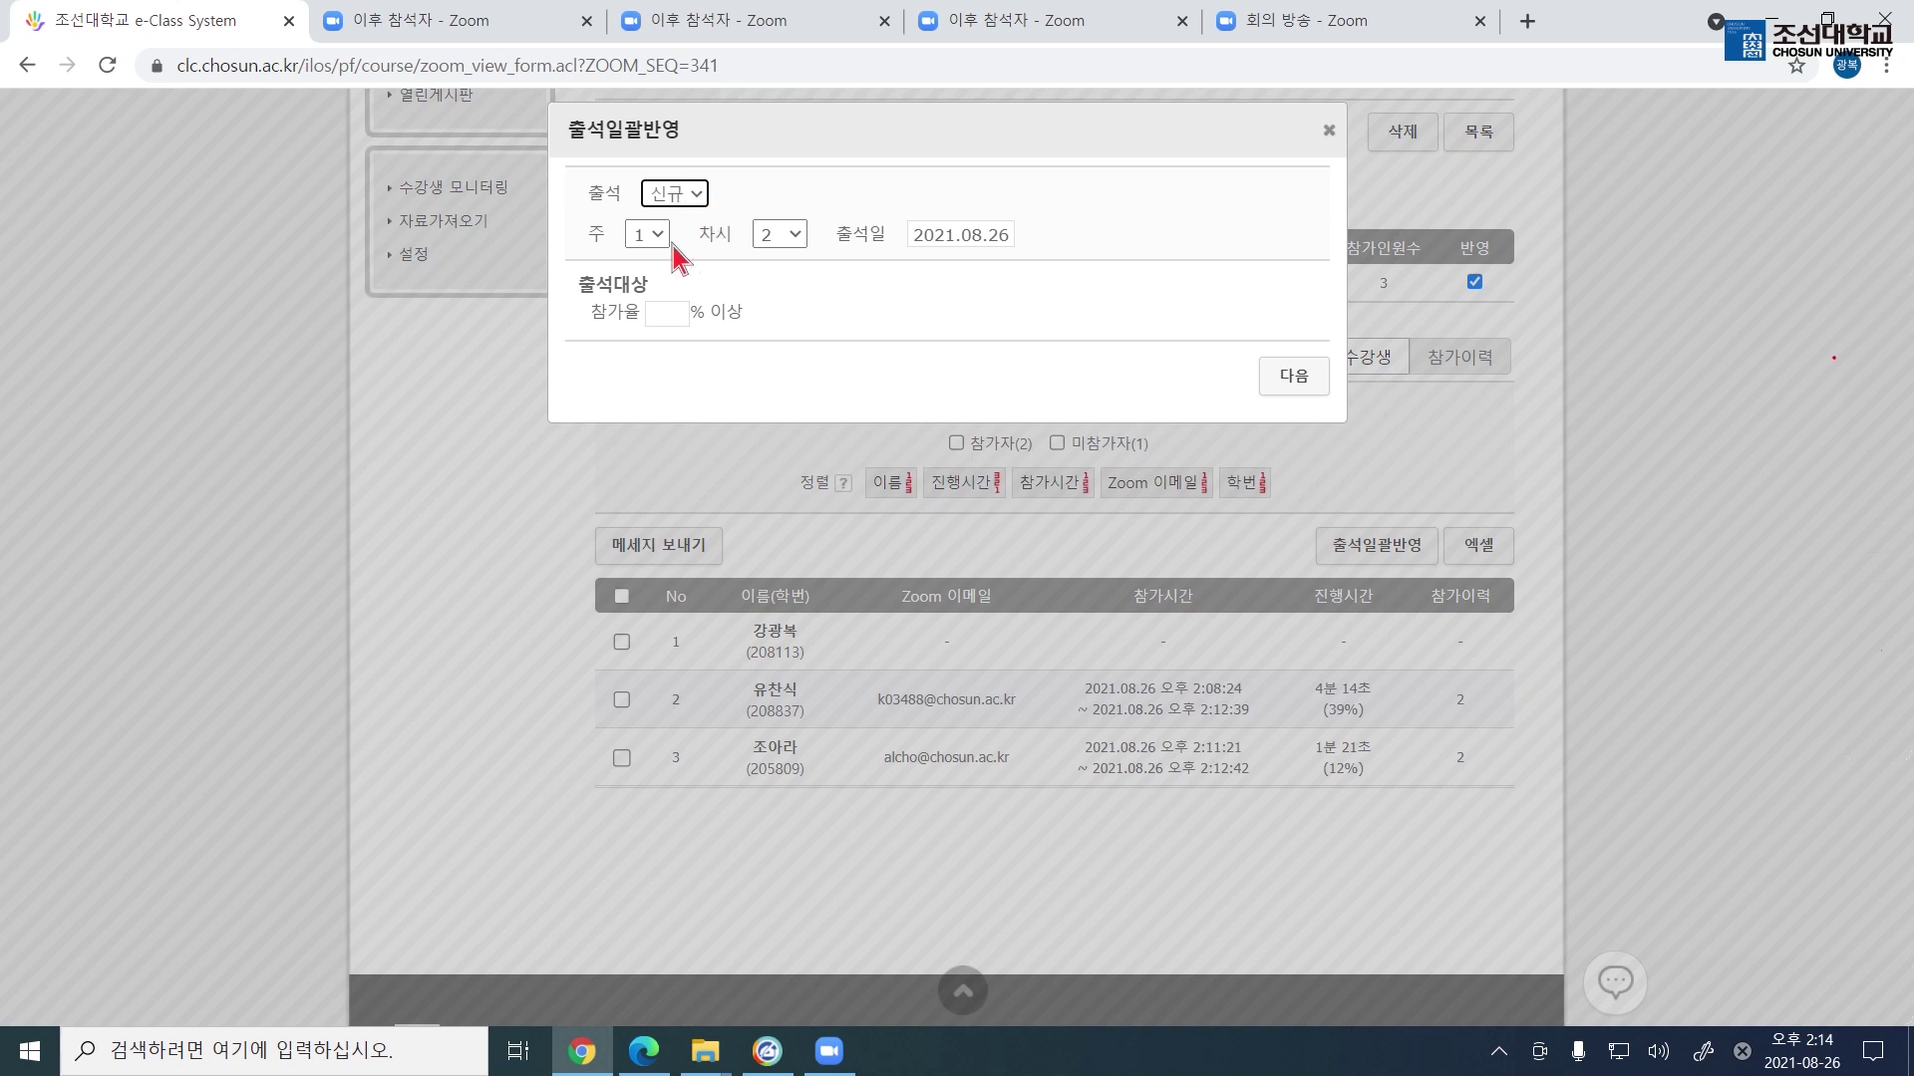
{"action": "left_click", "coordinate": [660, 239]}
{"action": "left_click", "coordinate": [660, 257]}
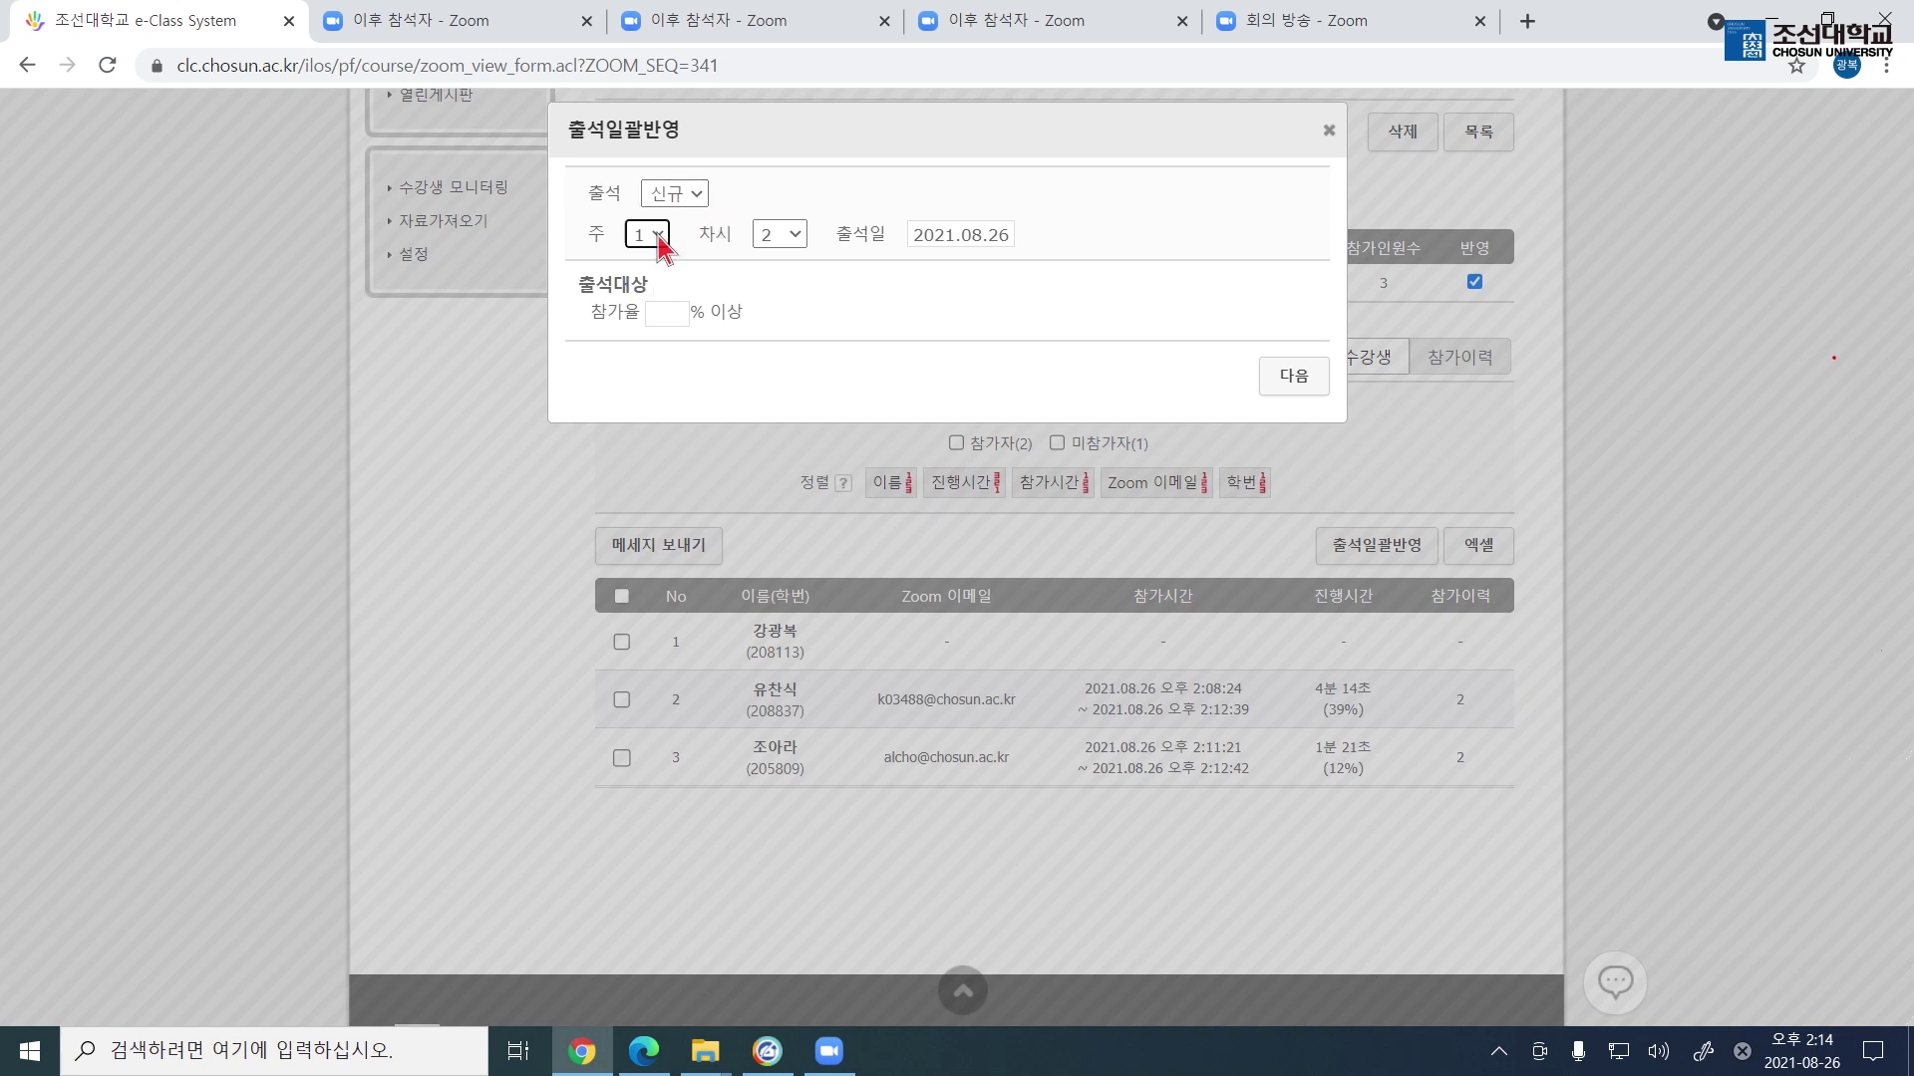
{"action": "left_click", "coordinate": [795, 236]}
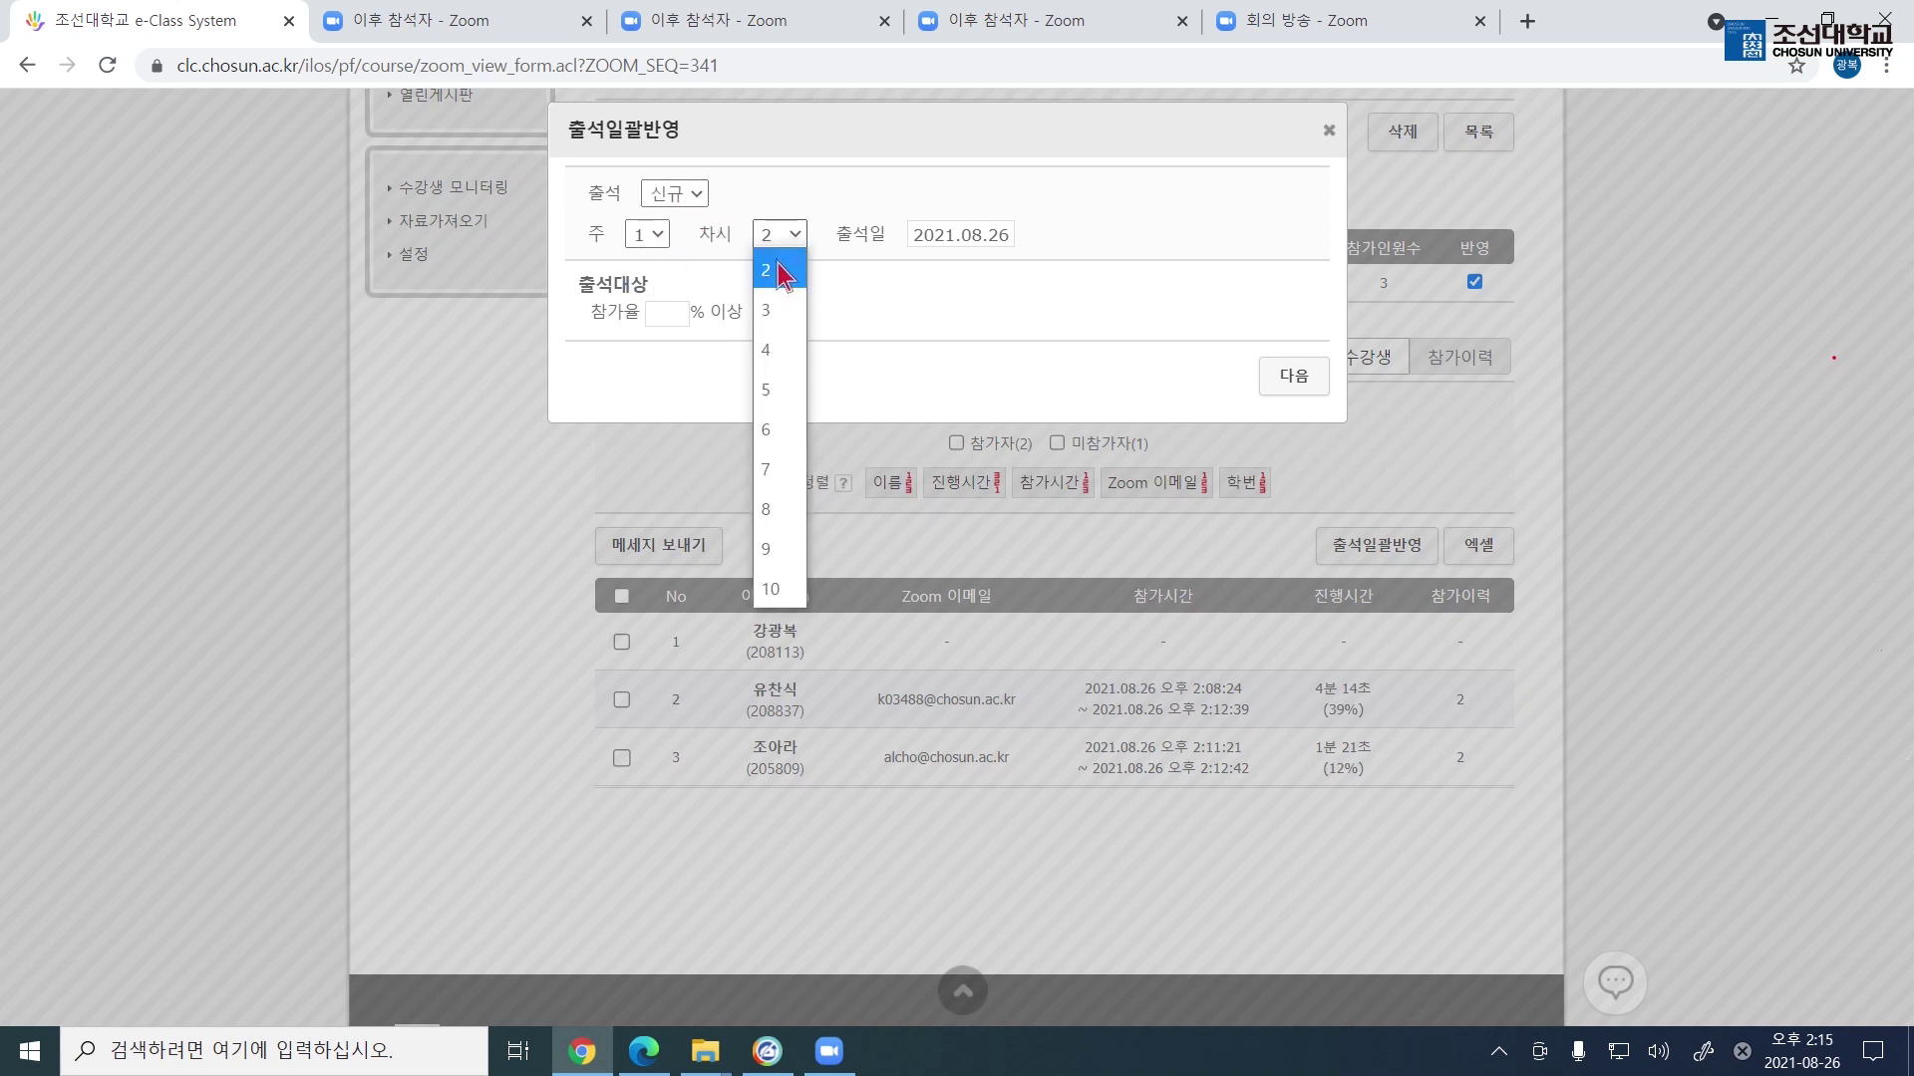
{"action": "left_click", "coordinate": [912, 288]}
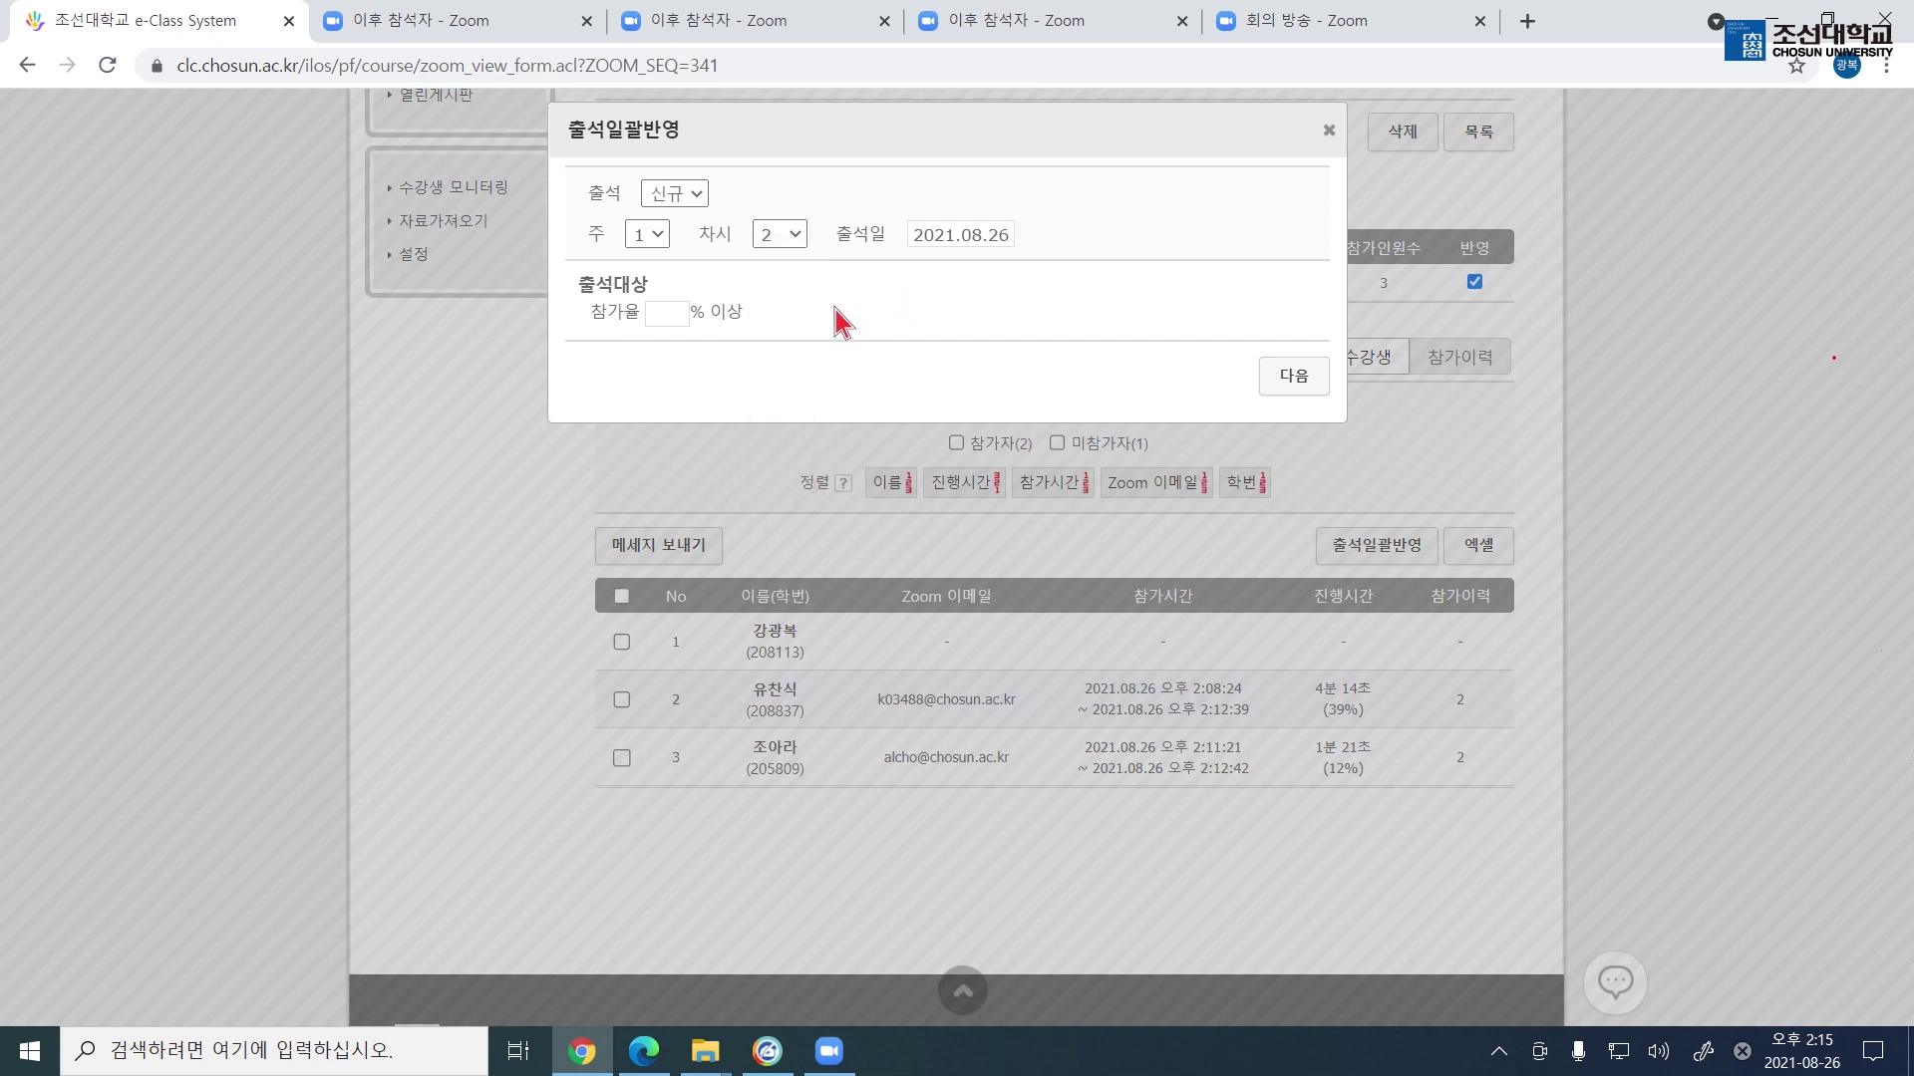
{"action": "left_click", "coordinate": [960, 236]}
{"action": "left_click", "coordinate": [1045, 192]}
- Set the minimum participation rate for attendance to 10% and continue to the attendance review
{"action": "left_click", "coordinate": [666, 317]}
{"action": "type", "text": "60"}
{"action": "key", "text": "BackSpace"}
{"action": "key", "text": "BackSpace"}
{"action": "type", "text": "10"}
{"action": "left_click", "coordinate": [1286, 379]}
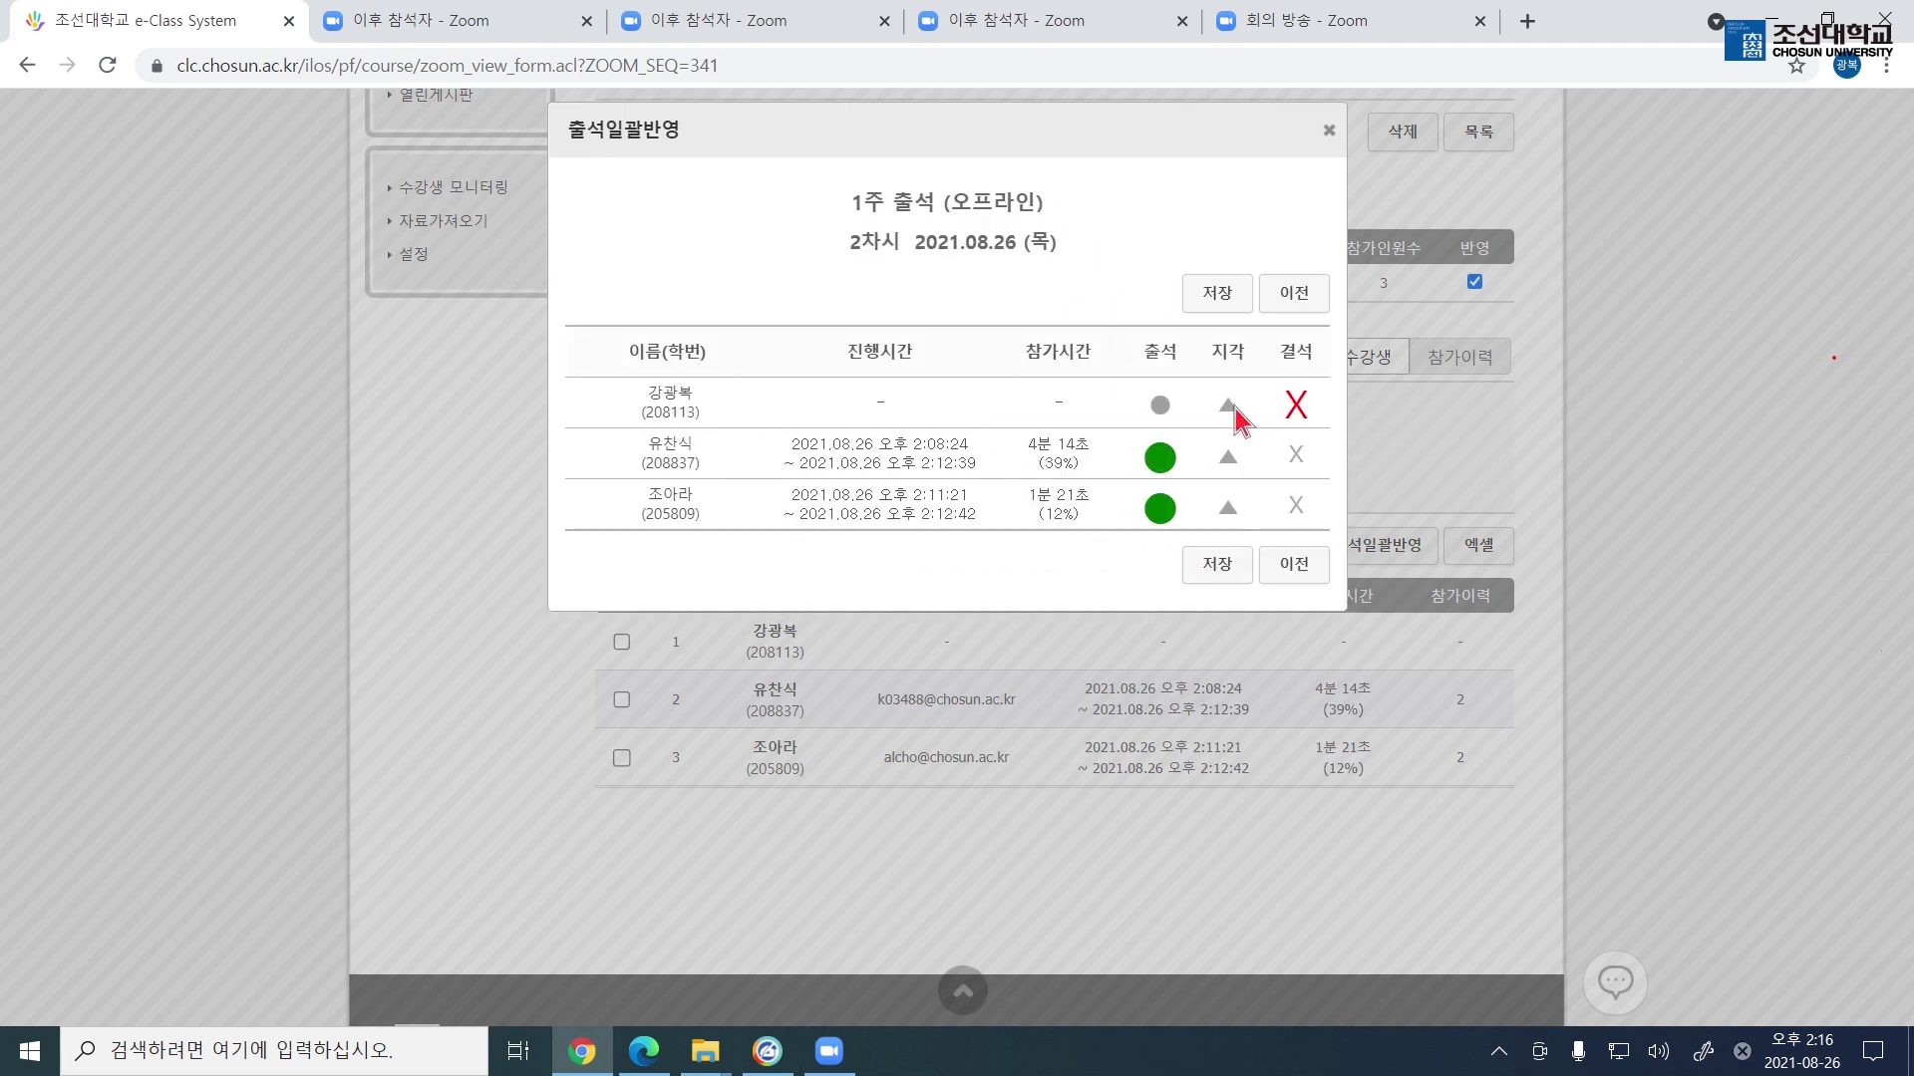
- Mark the first student as late (지각) and the other two as present (출석), and save the attendance
{"action": "left_click", "coordinate": [1231, 409]}
{"action": "left_click", "coordinate": [1160, 408]}
{"action": "left_click", "coordinate": [1232, 405]}
{"action": "left_click", "coordinate": [1228, 459]}
{"action": "left_click", "coordinate": [1228, 508]}
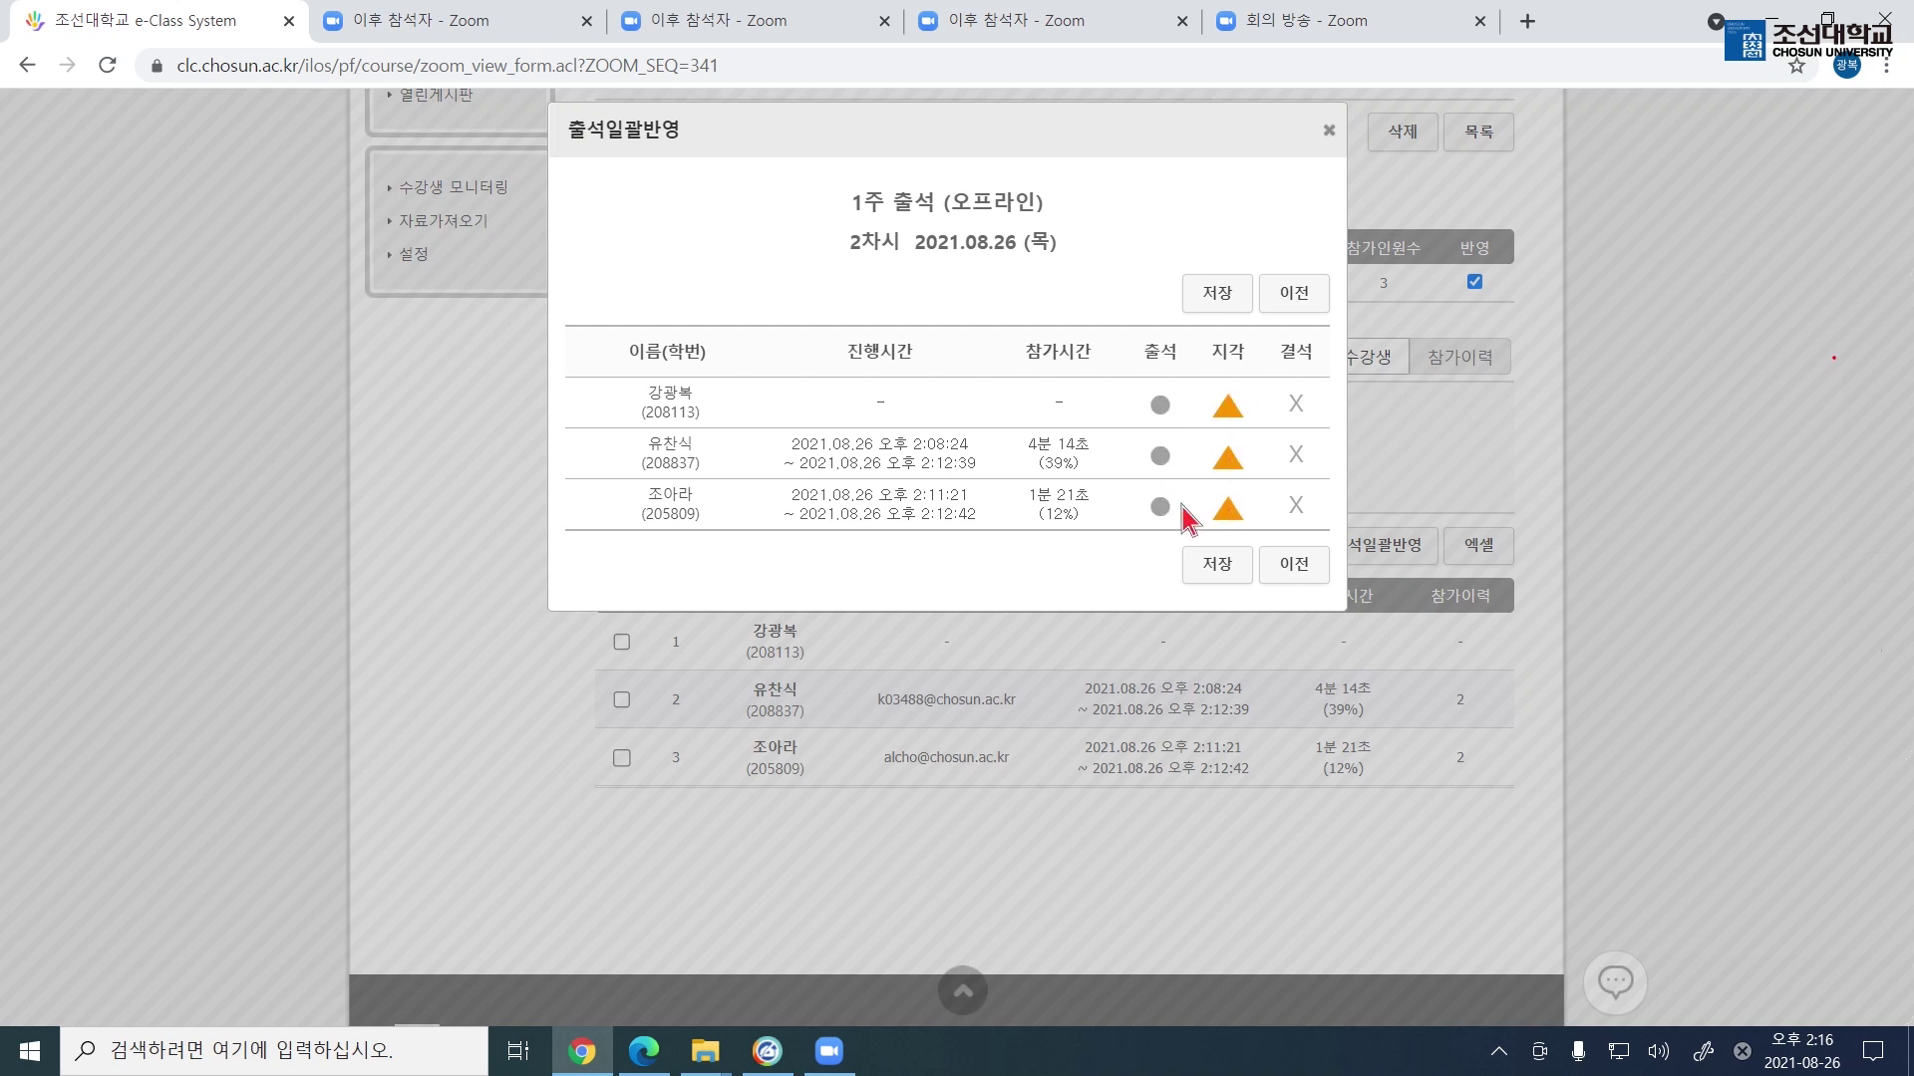
{"action": "left_click", "coordinate": [1160, 506]}
{"action": "left_click", "coordinate": [1160, 457]}
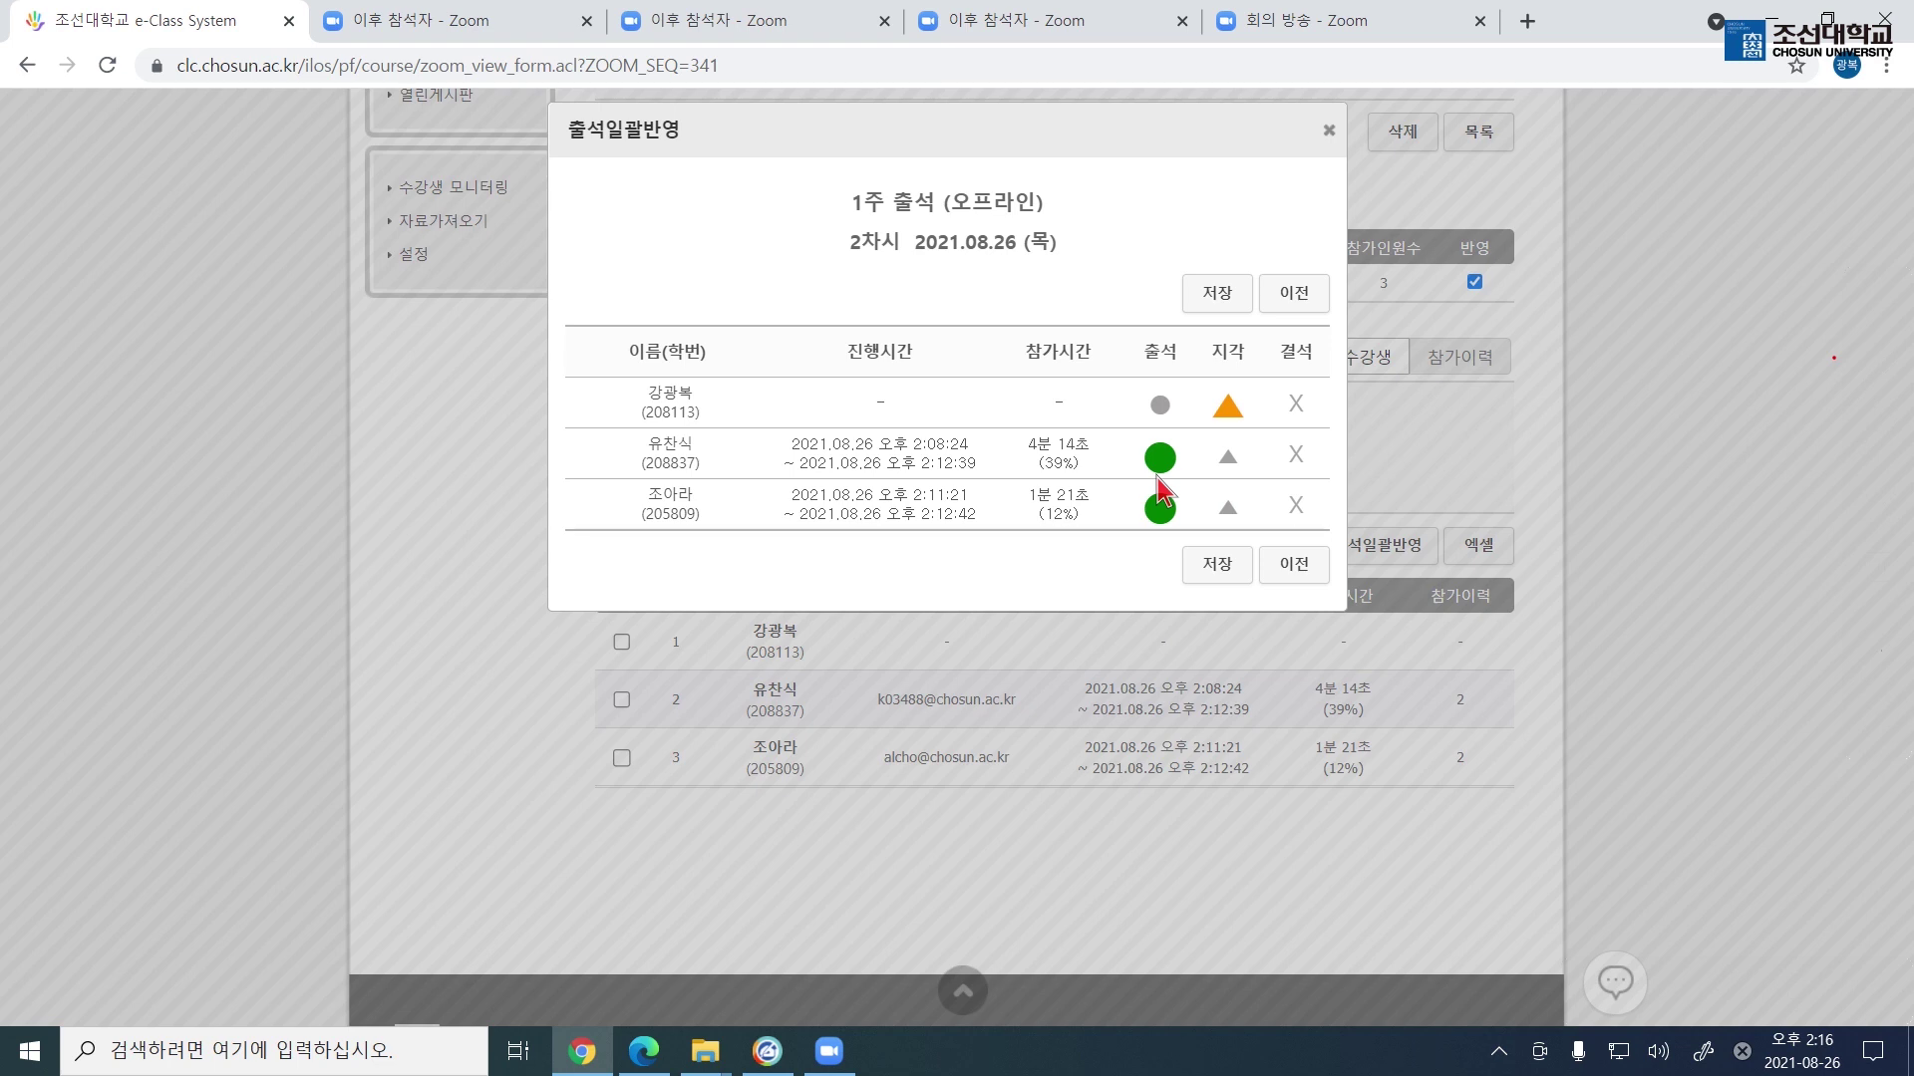
{"action": "left_click", "coordinate": [1201, 566]}
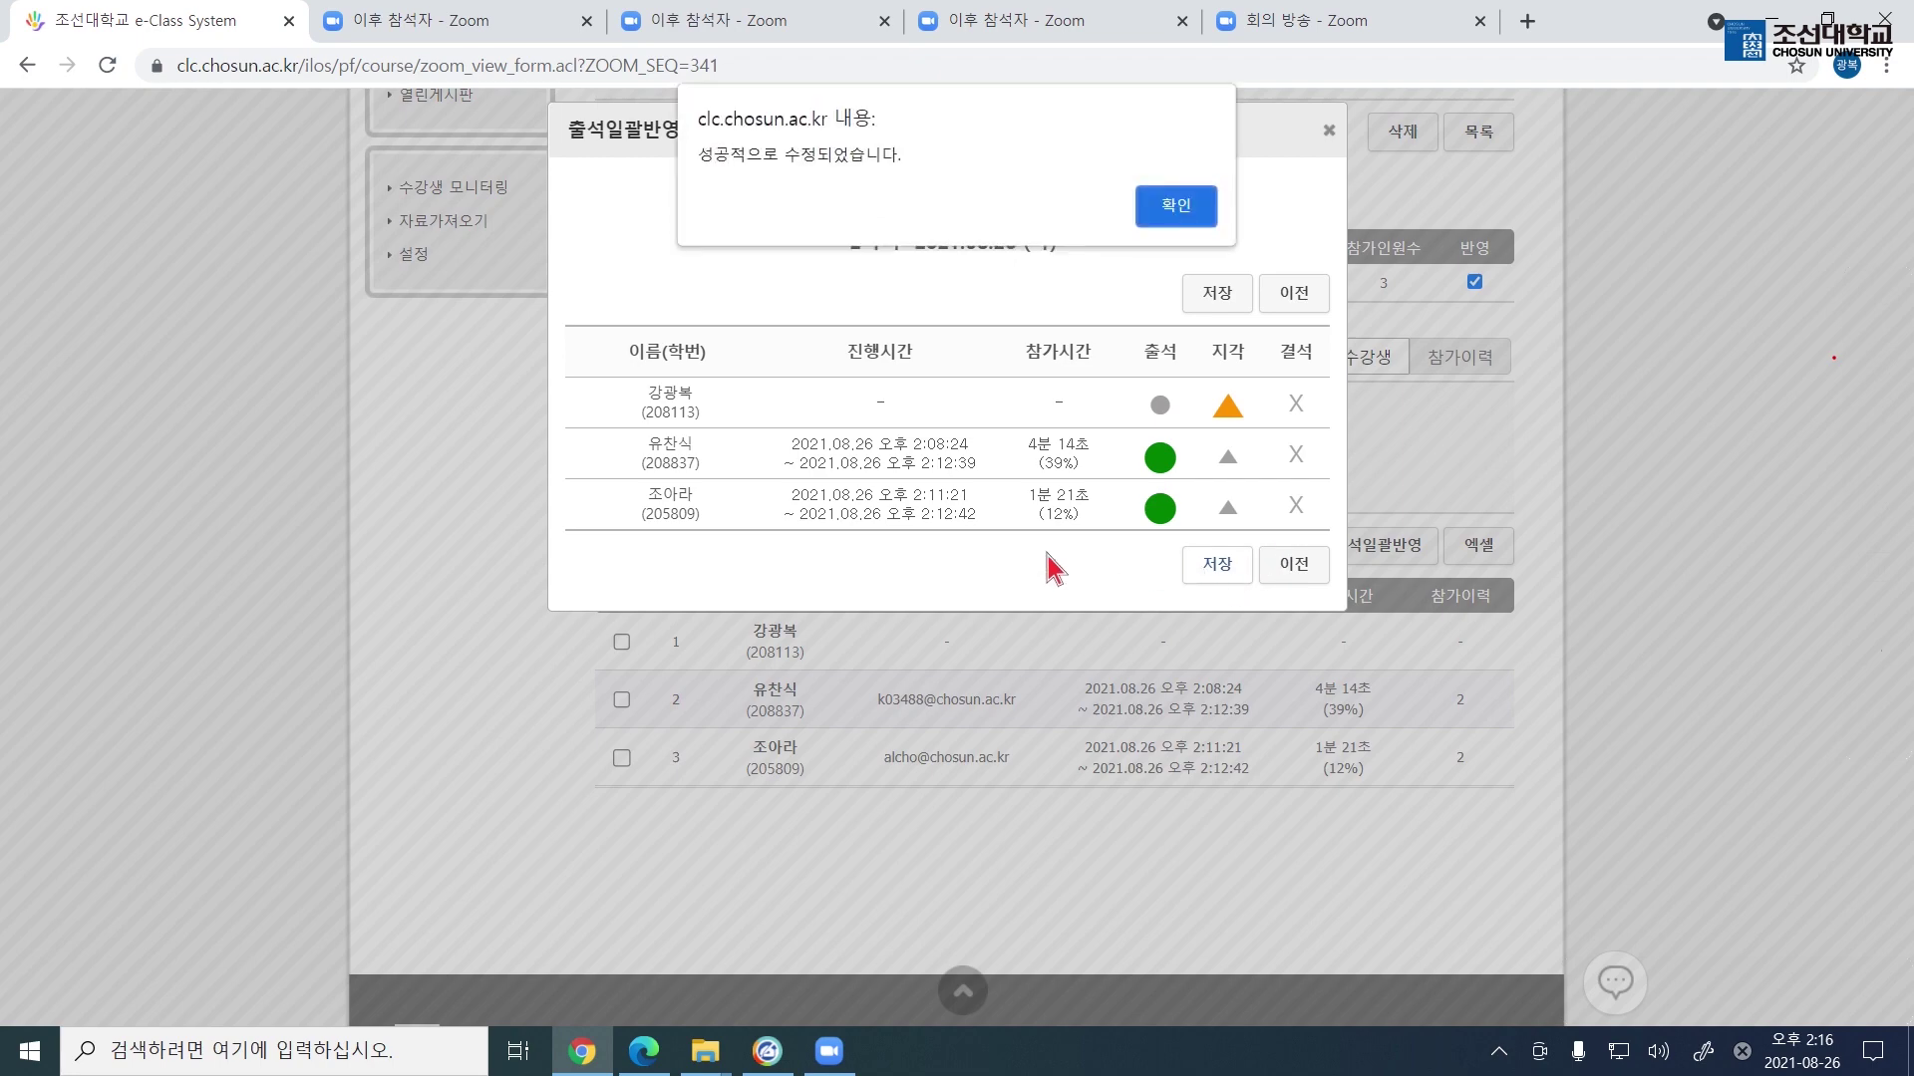
- Open the week 1, session 2 record in the course's attendance section (출석) to view each student's status
{"action": "scroll", "coordinate": [675, 482], "scroll_direction": "up", "scroll_amount": 5}
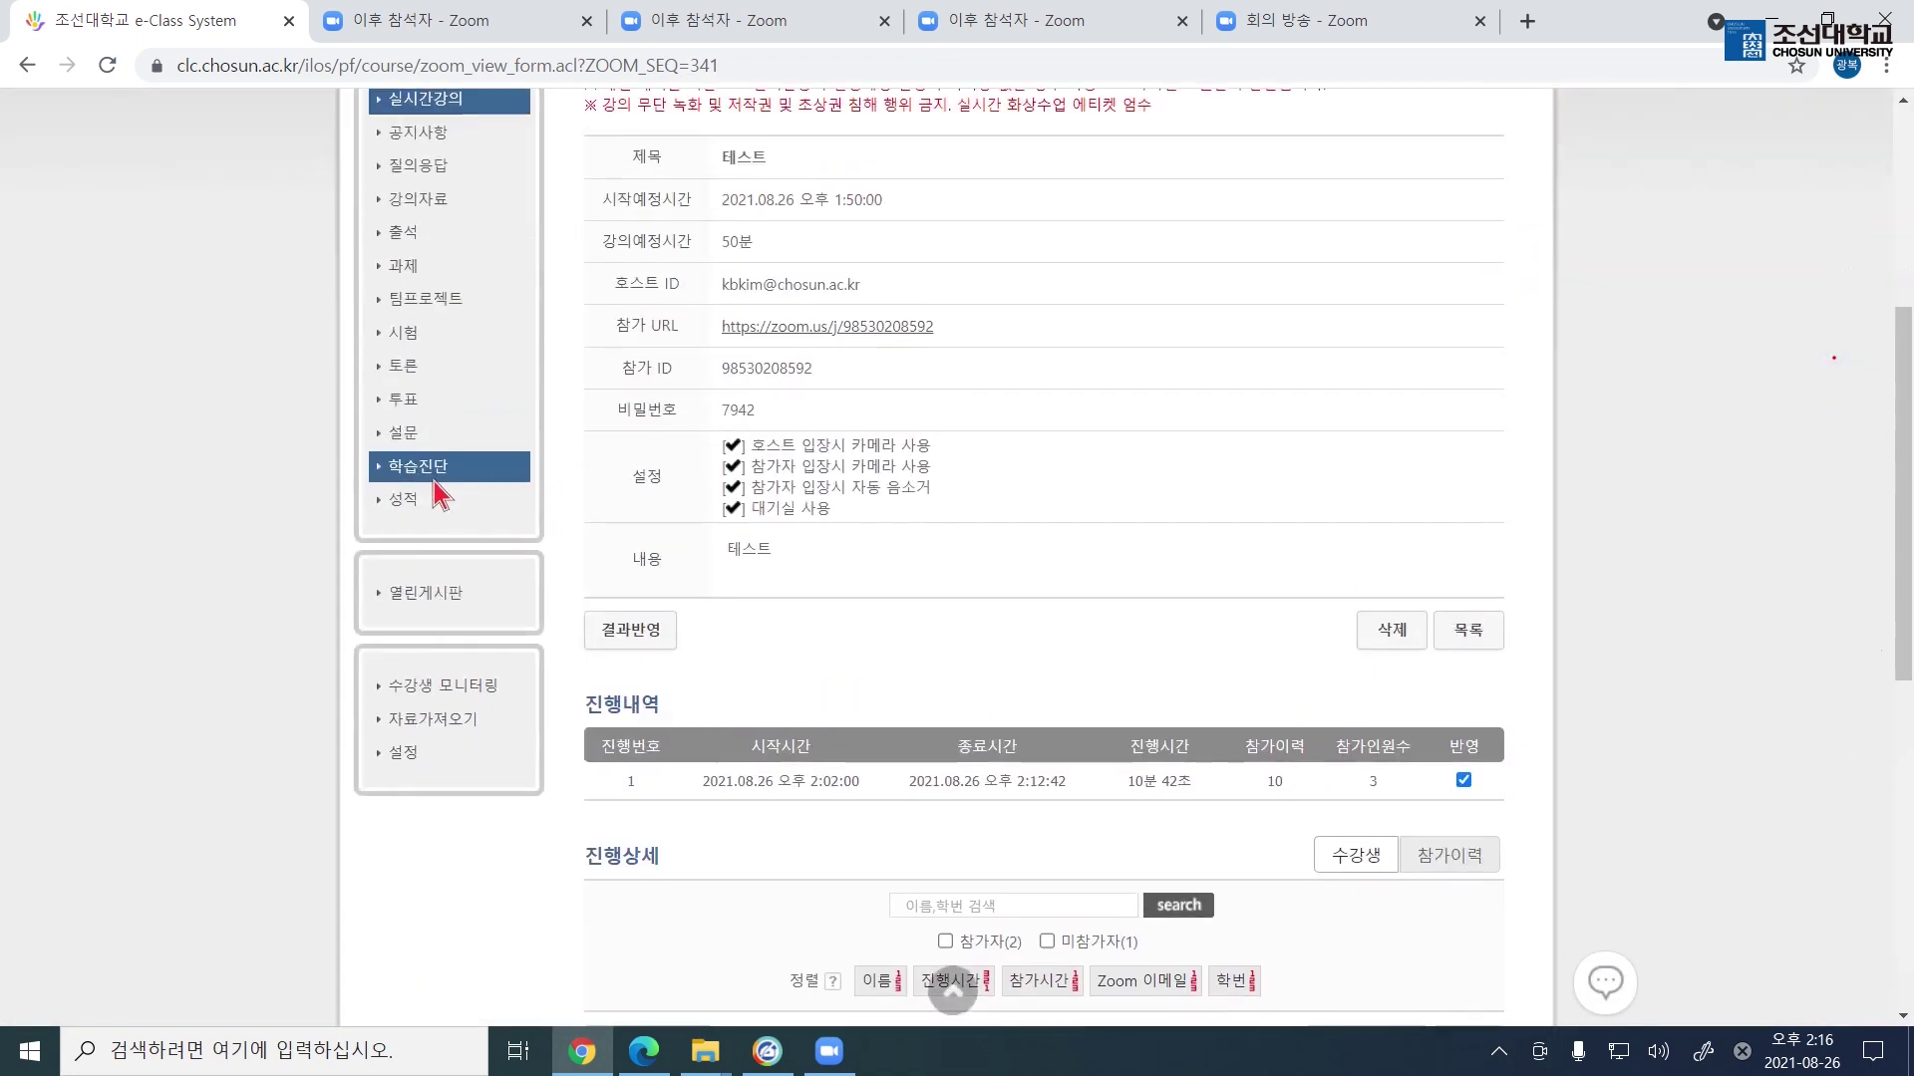
{"action": "left_click", "coordinate": [393, 237]}
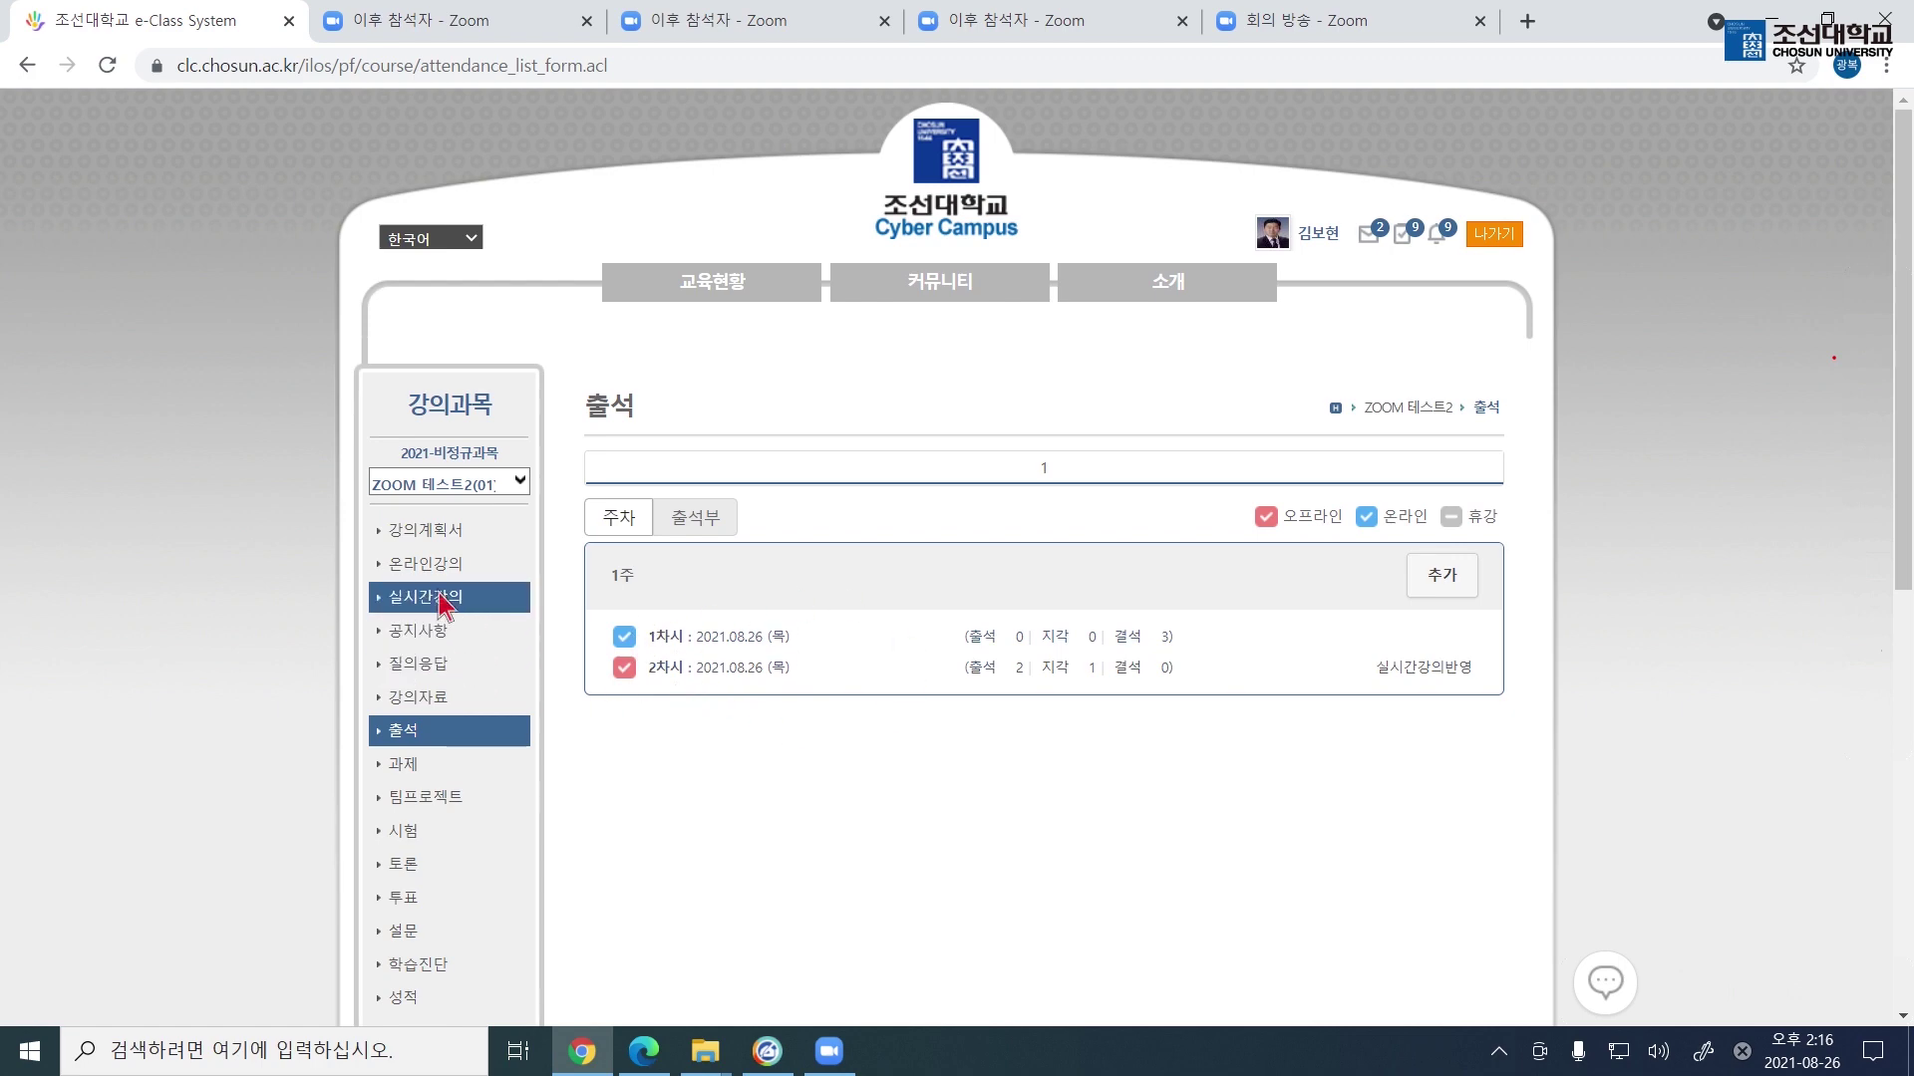
{"action": "left_click", "coordinate": [419, 564]}
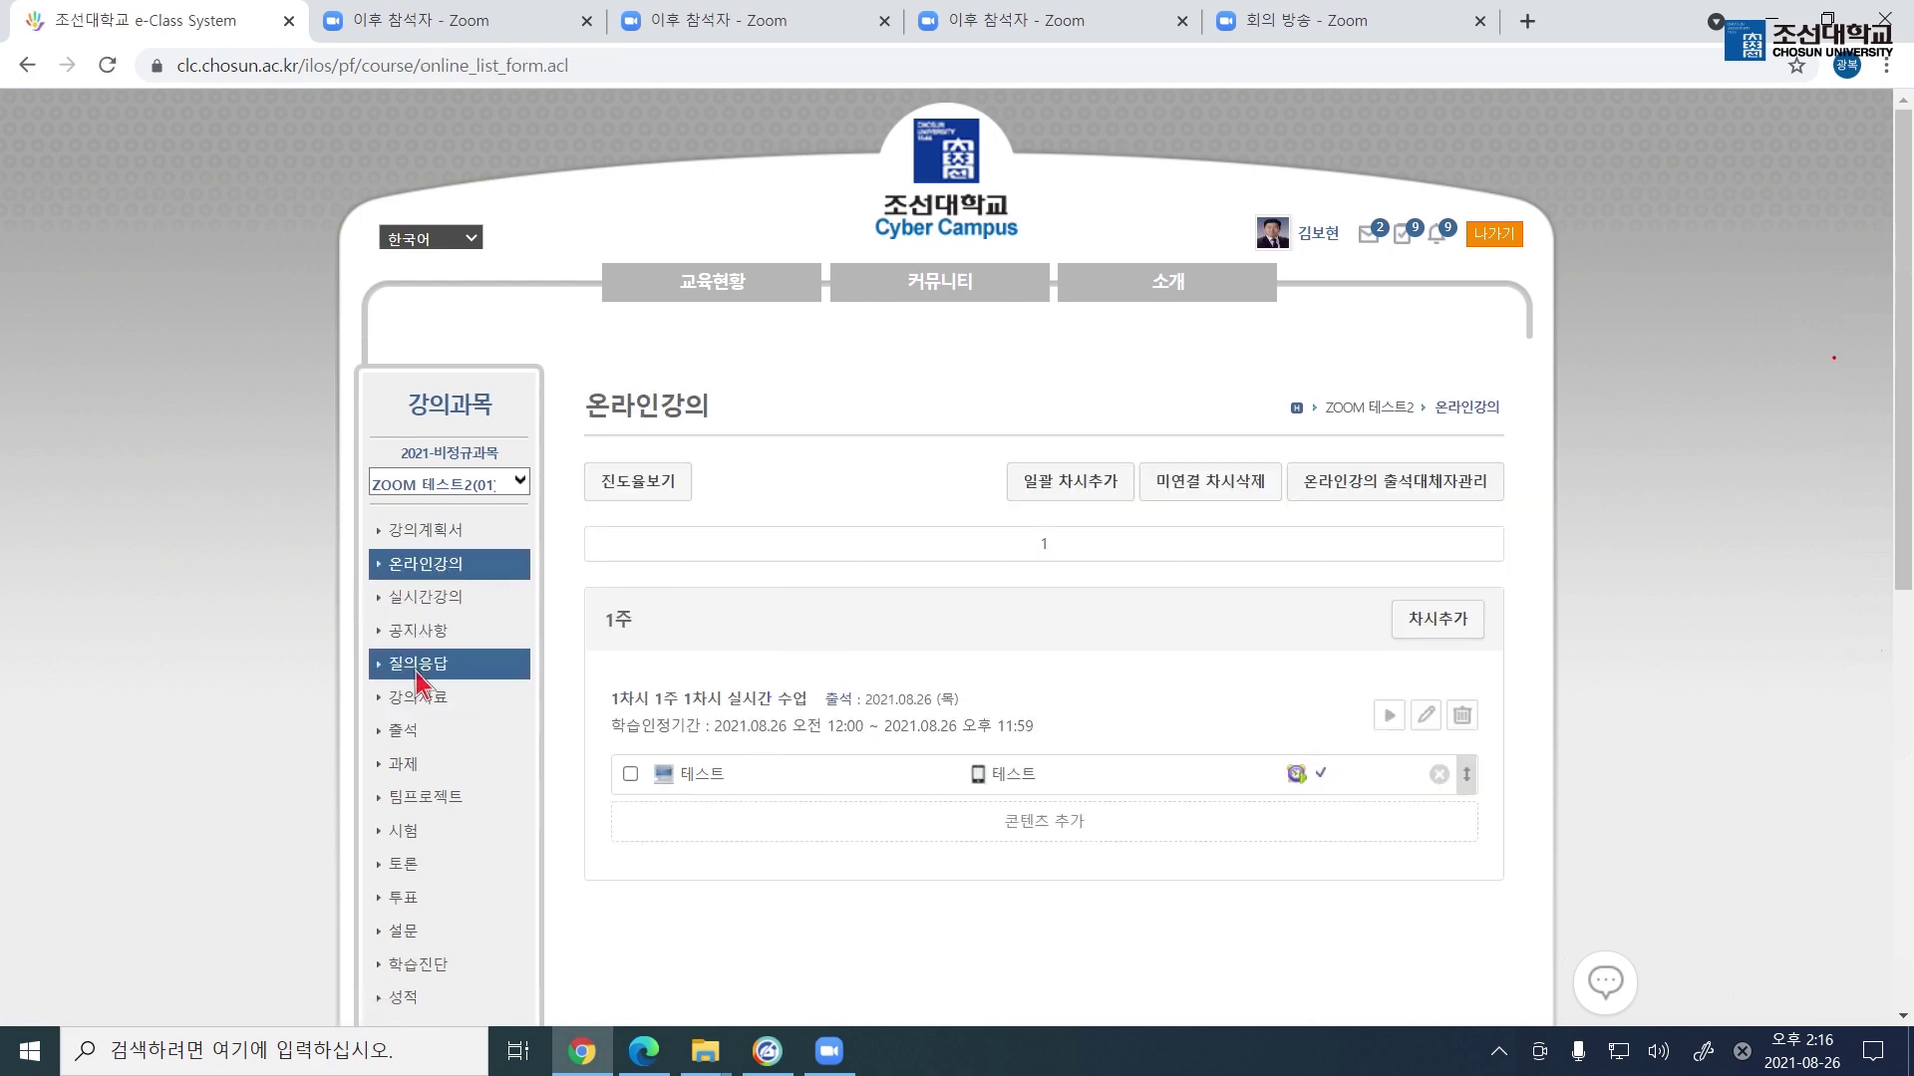
{"action": "left_click", "coordinate": [409, 733]}
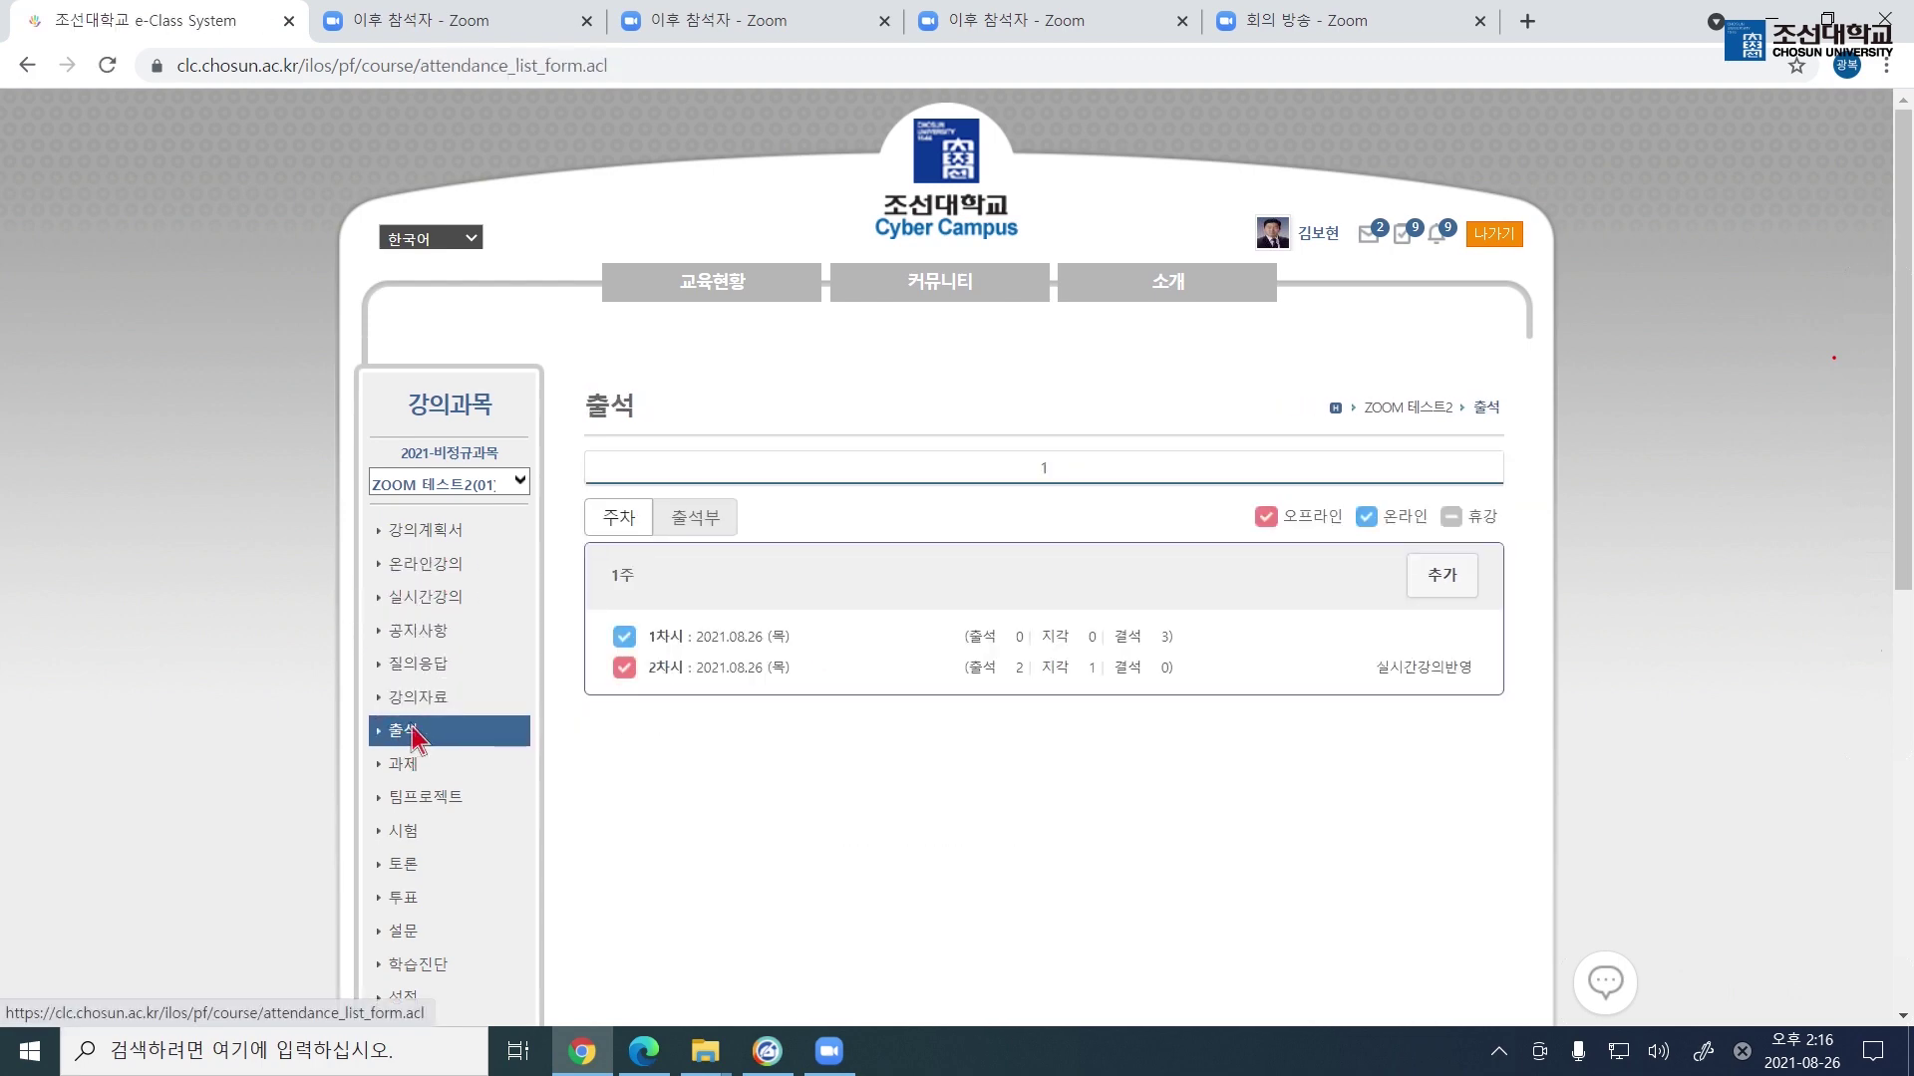
{"action": "left_click", "coordinate": [677, 668]}
{"action": "scroll", "coordinate": [787, 698], "scroll_direction": "down", "scroll_amount": 4}
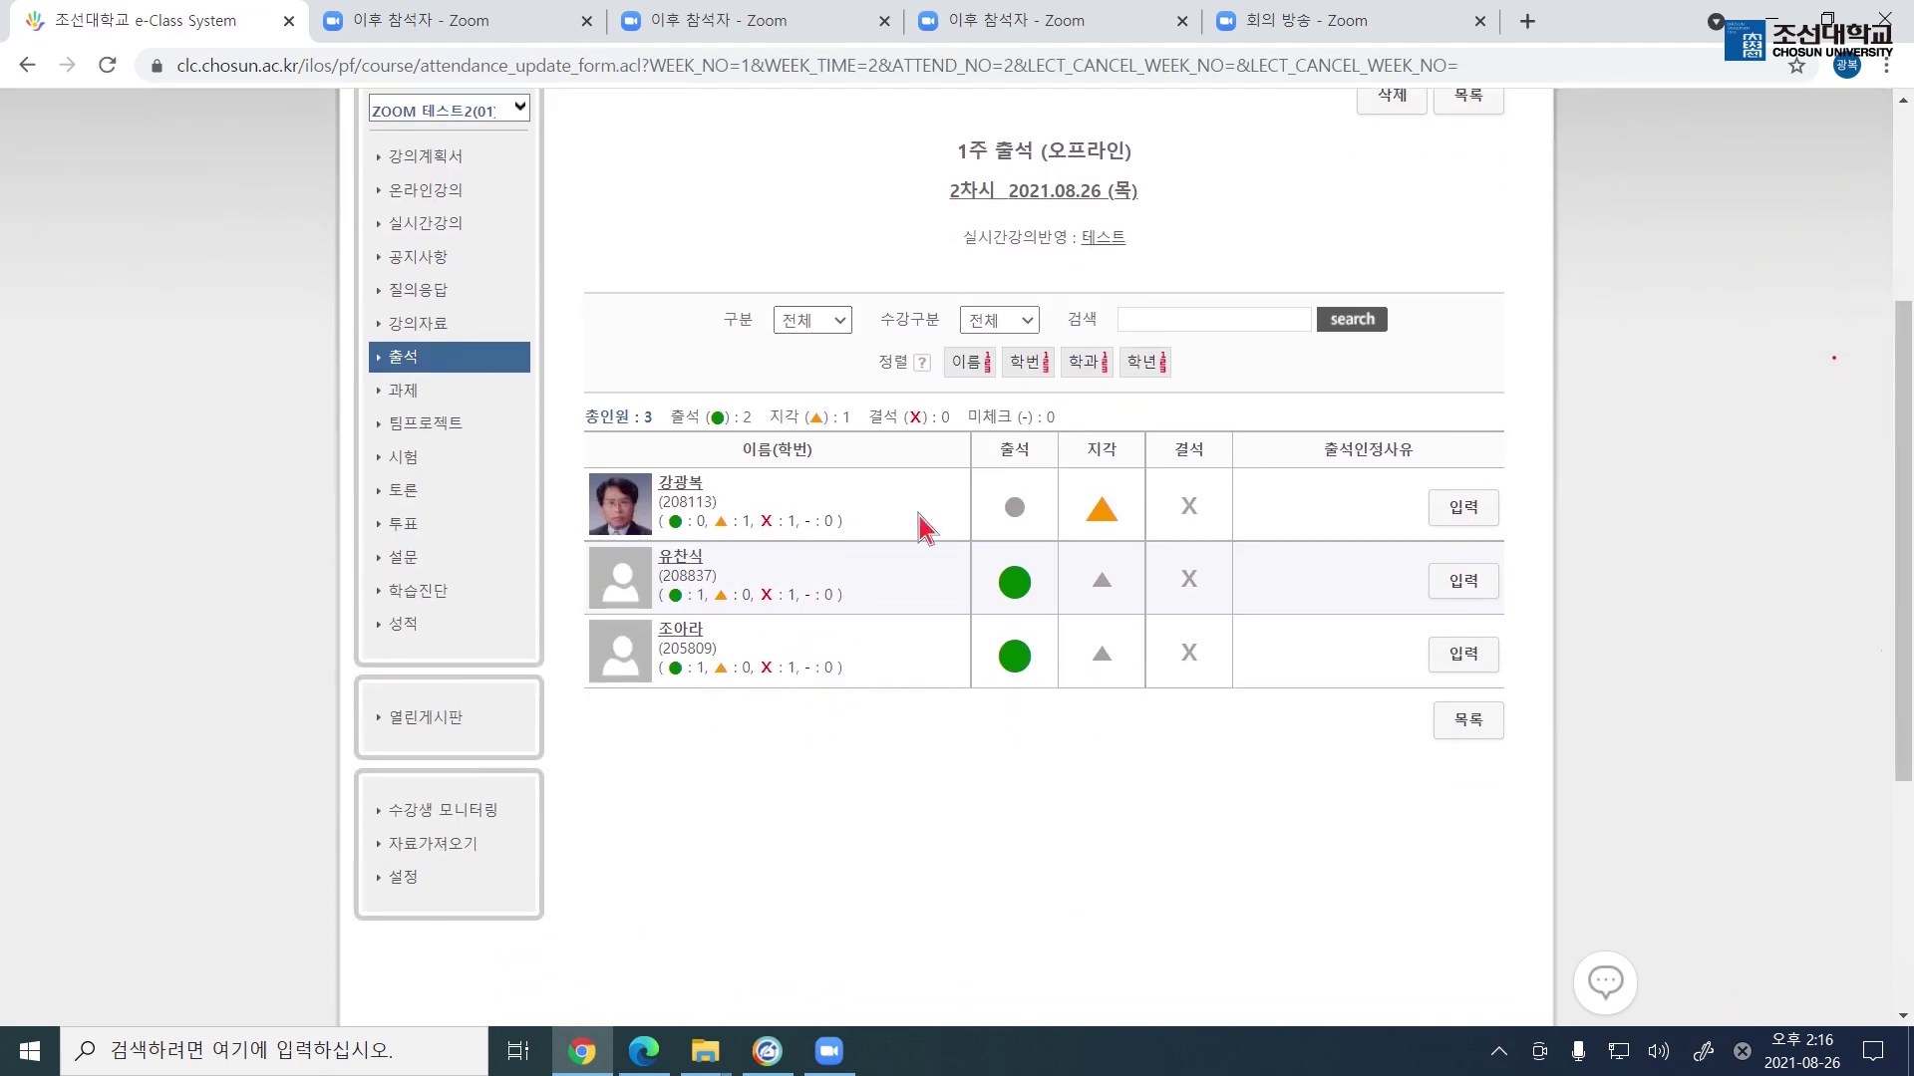
- Change the second student's attendance to late (지각) and set it back to present (출석)
{"action": "left_click", "coordinate": [1100, 584]}
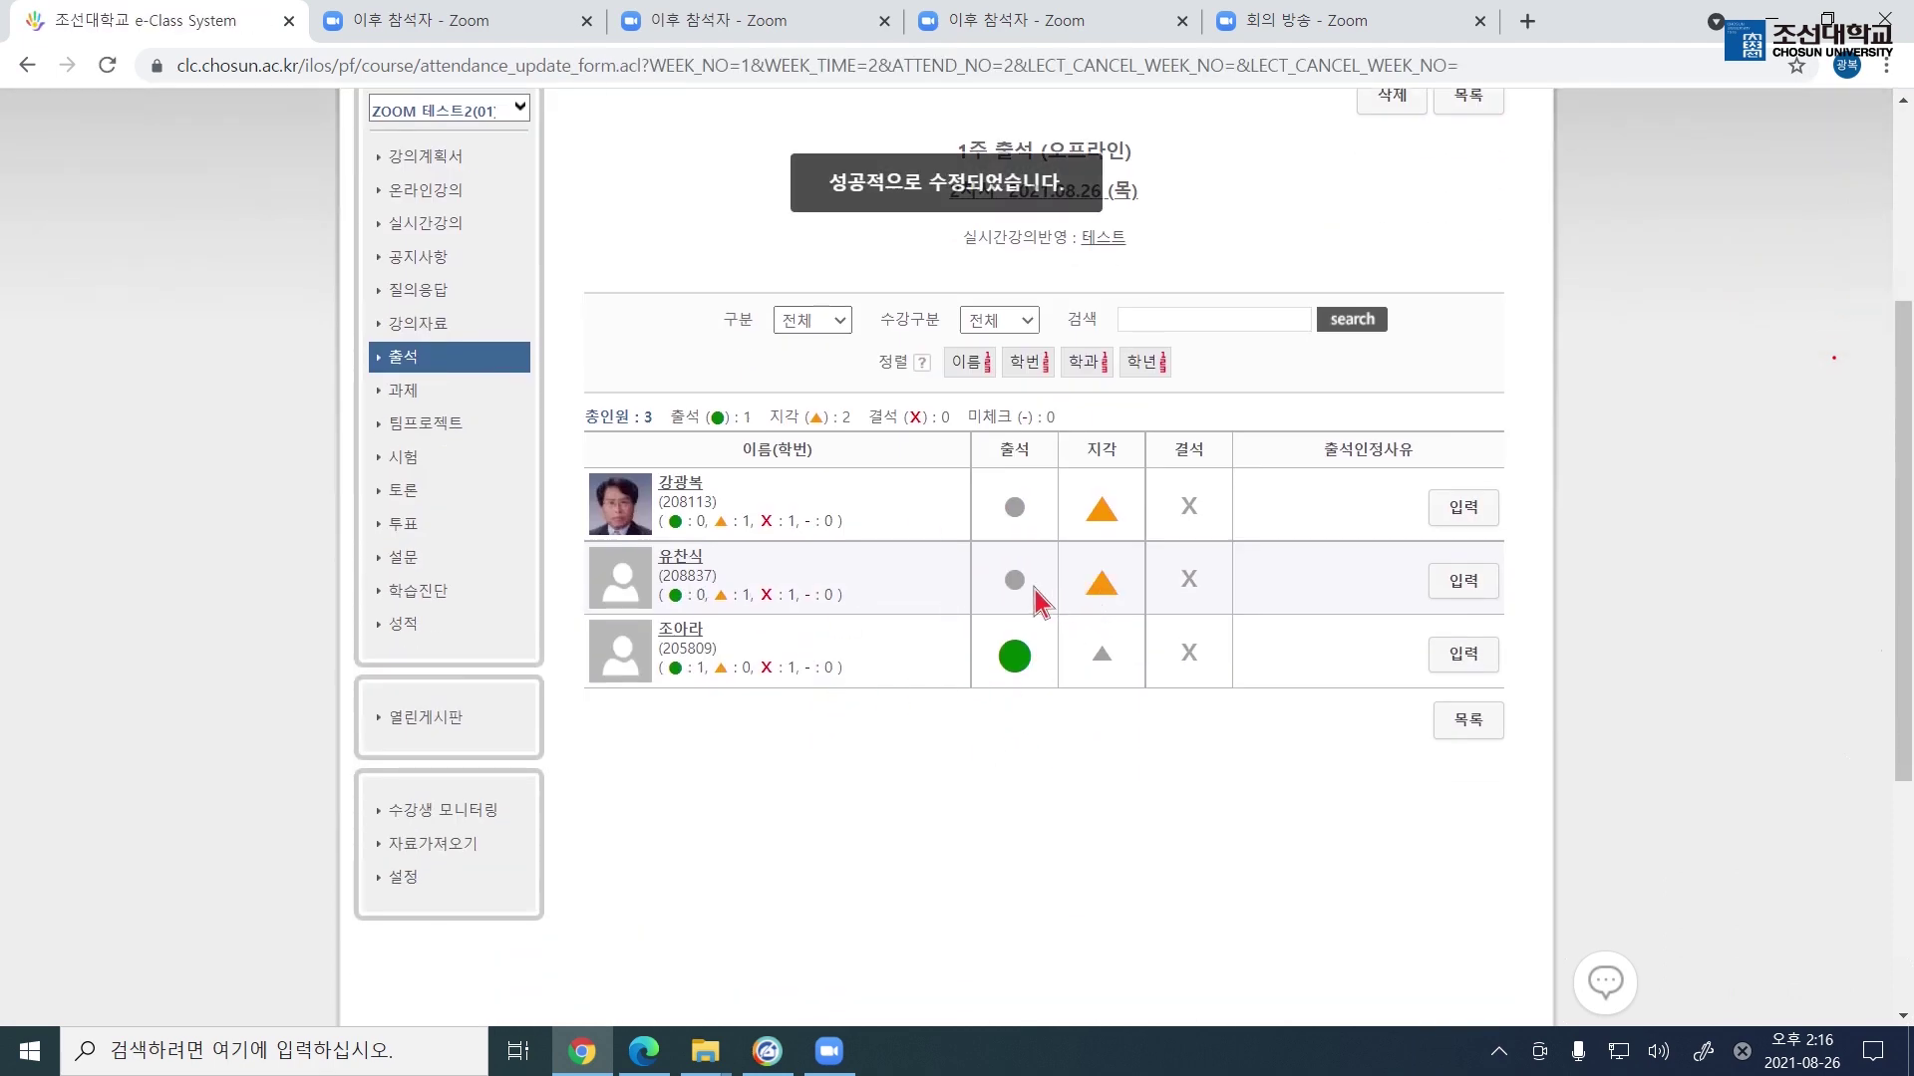
{"action": "left_click", "coordinate": [1007, 586]}
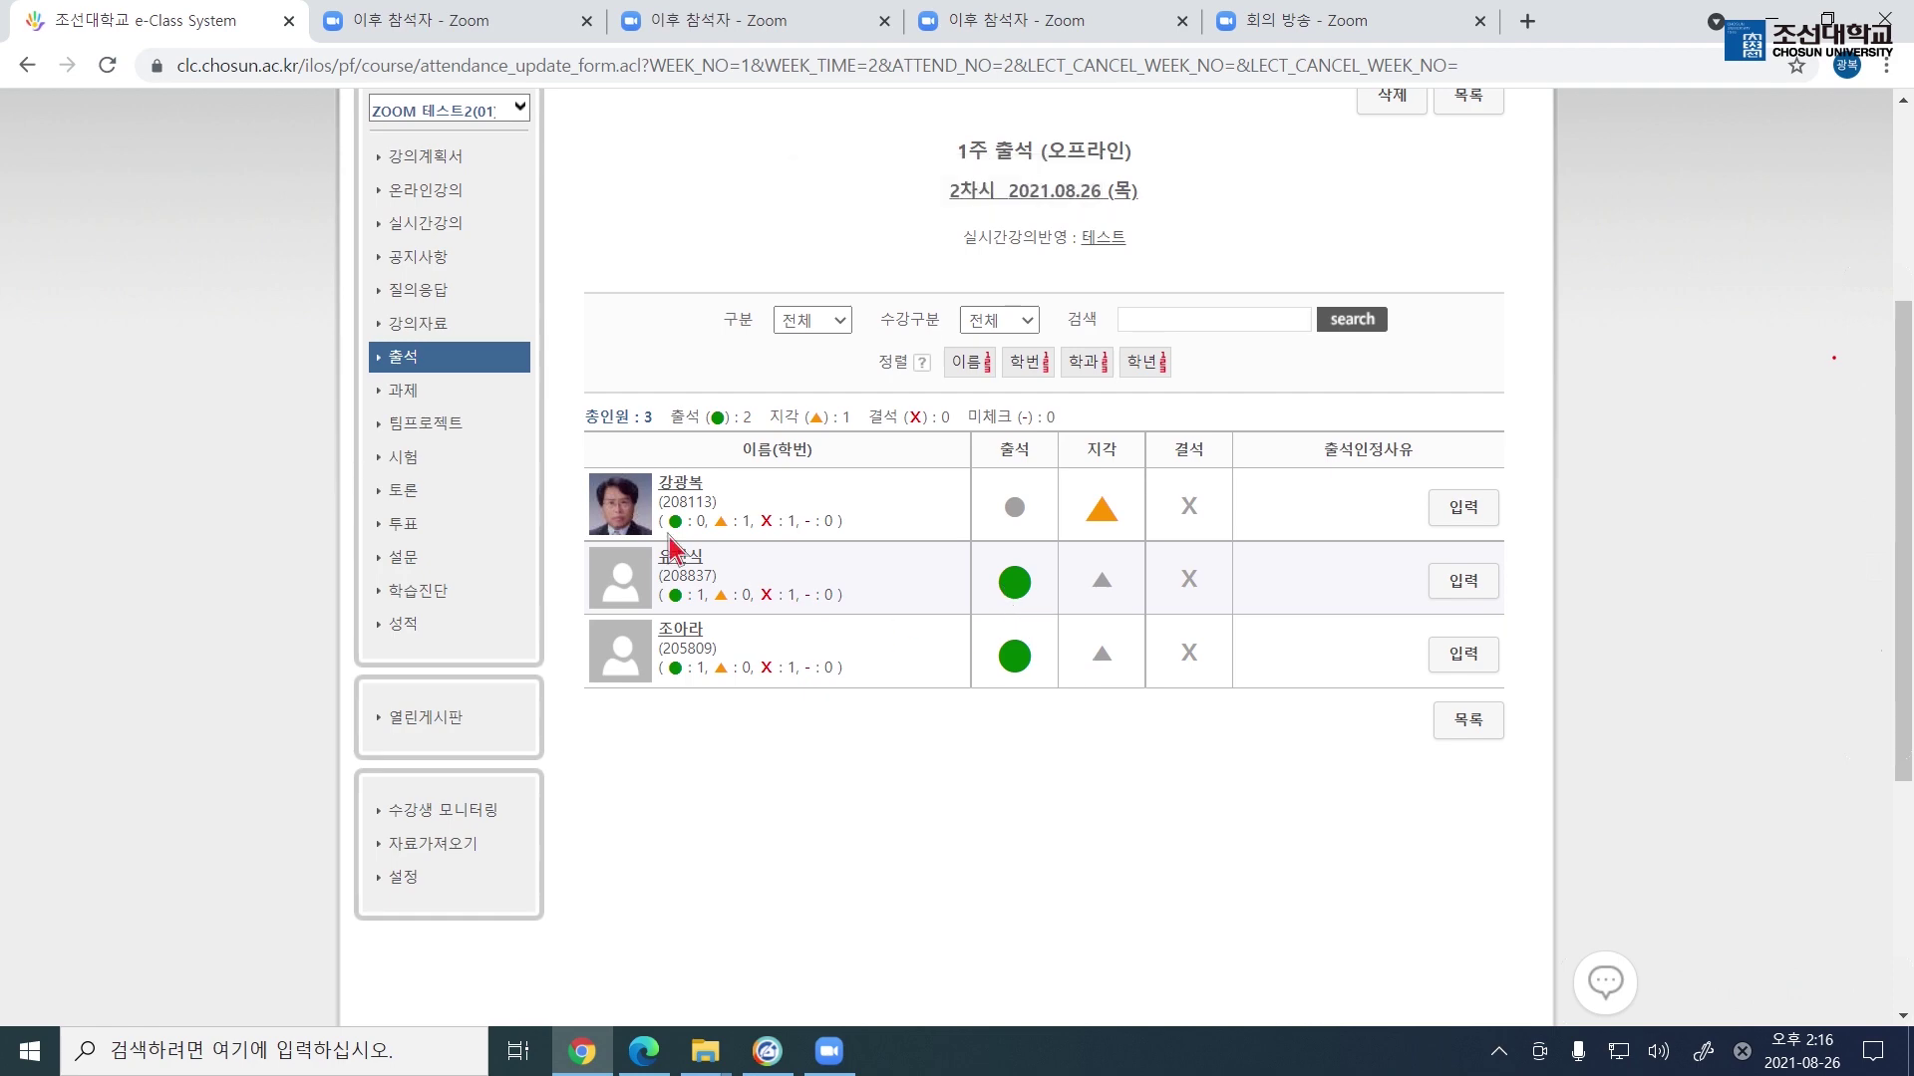
{"action": "scroll", "coordinate": [468, 558], "scroll_direction": "up", "scroll_amount": 4}
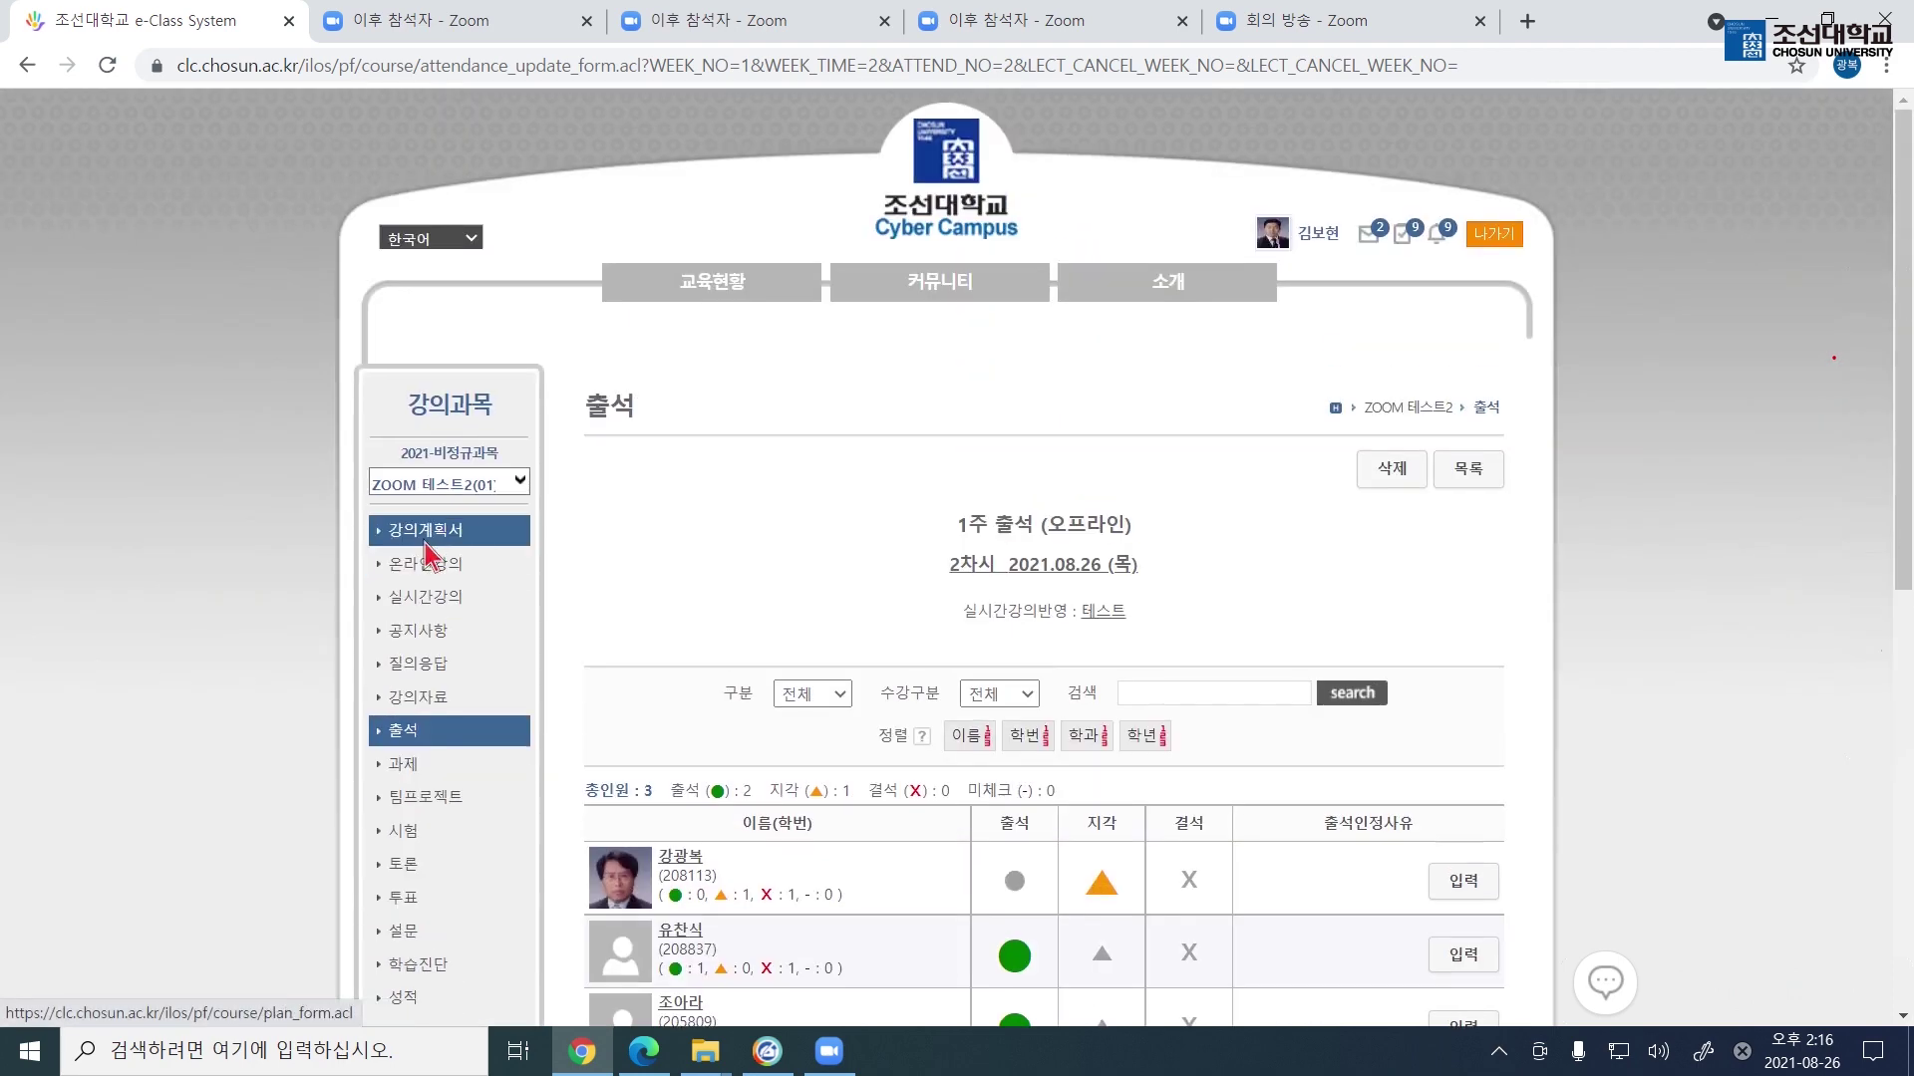
{"action": "scroll", "coordinate": [1074, 739], "scroll_direction": "down", "scroll_amount": 3}
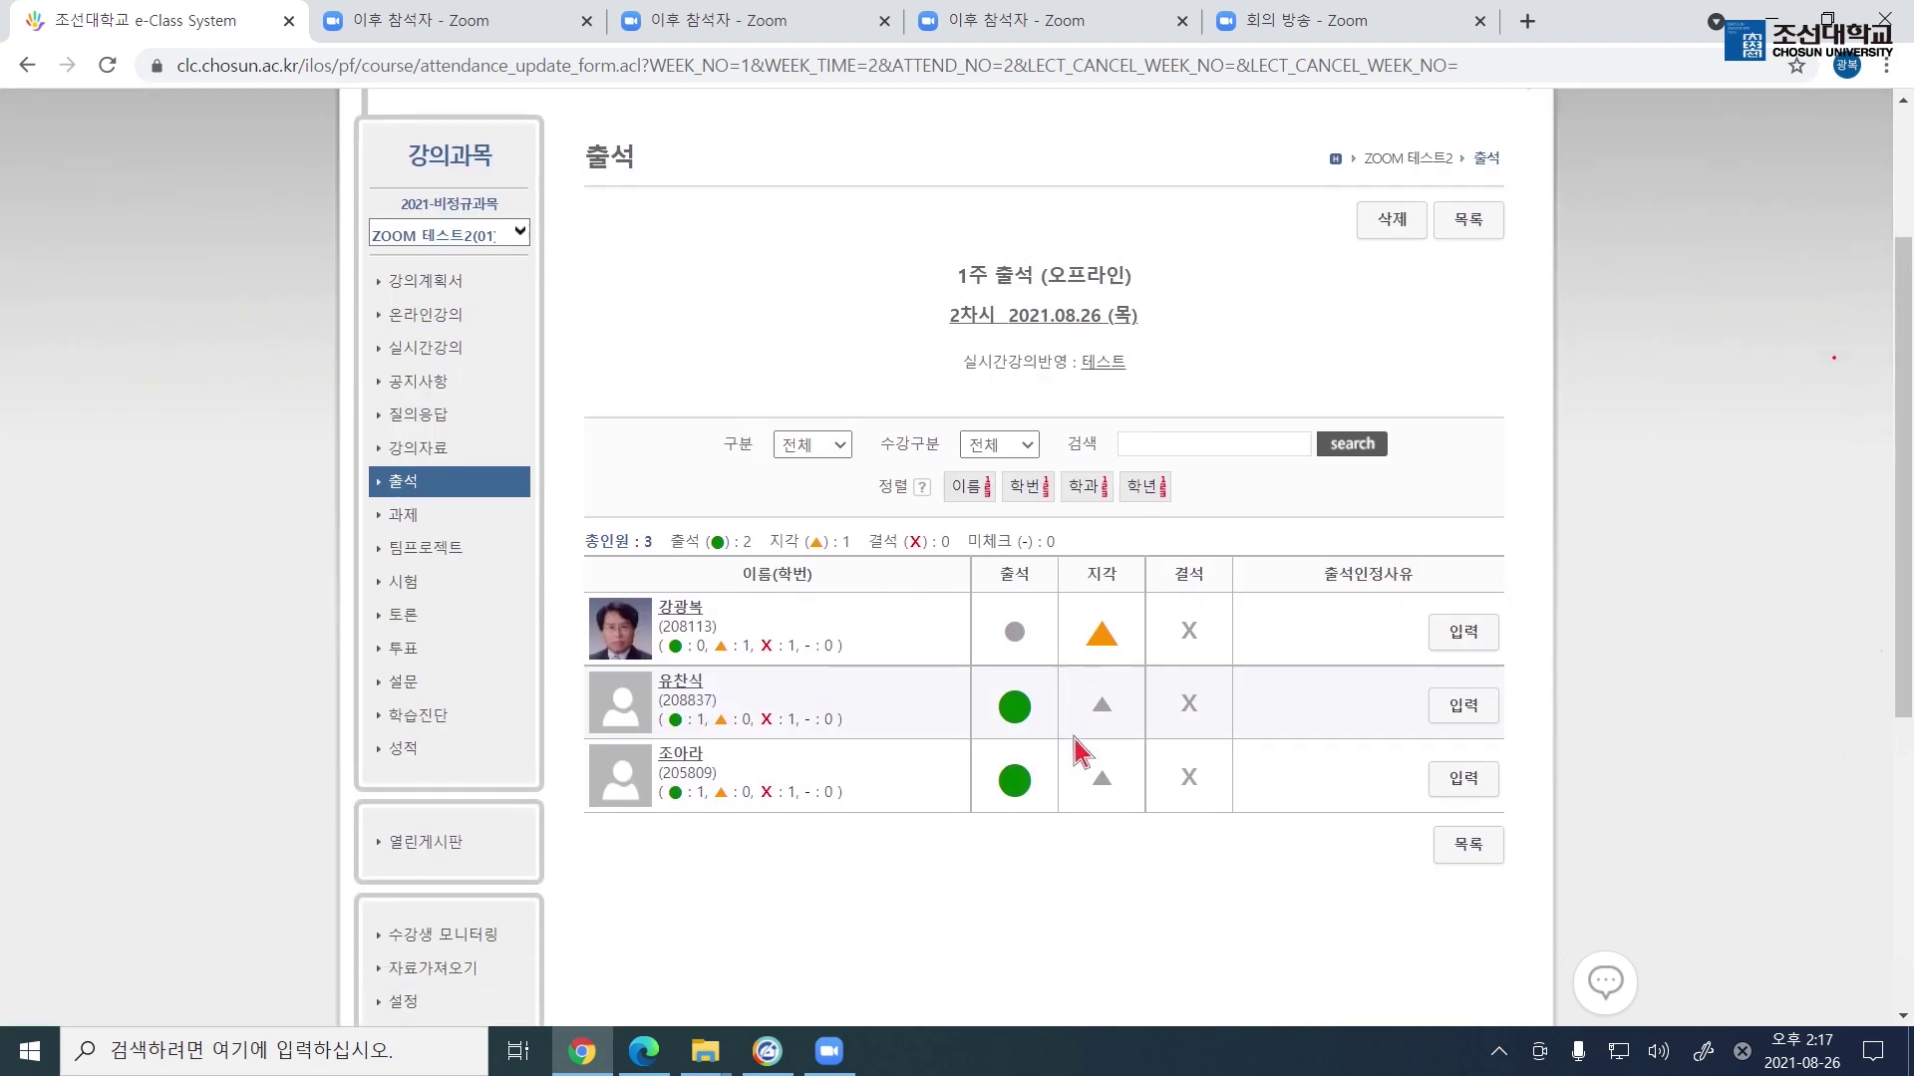